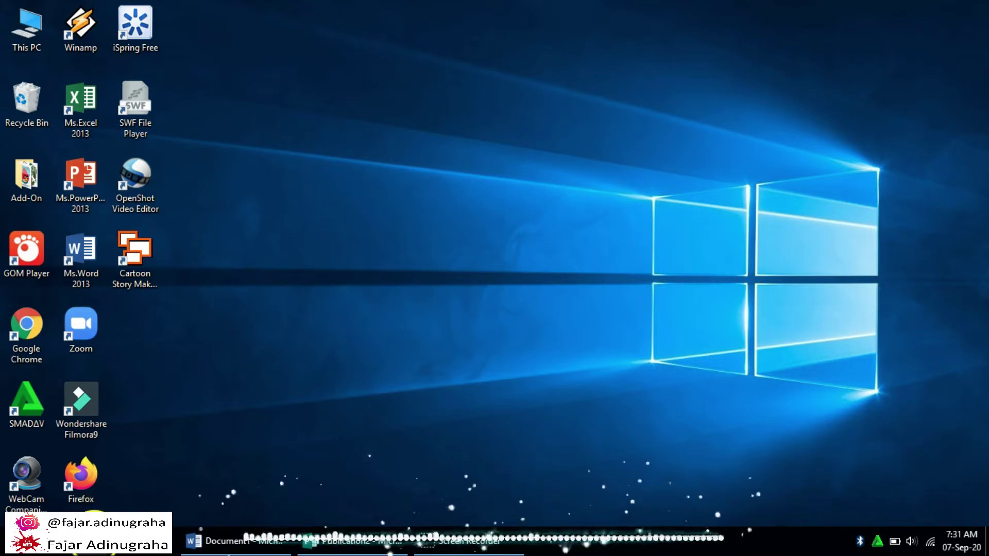
Open the MEDIA PEMBELAJARAN folder on the Data (D:) drive and display the installer files at the end of its list
key(super+e)
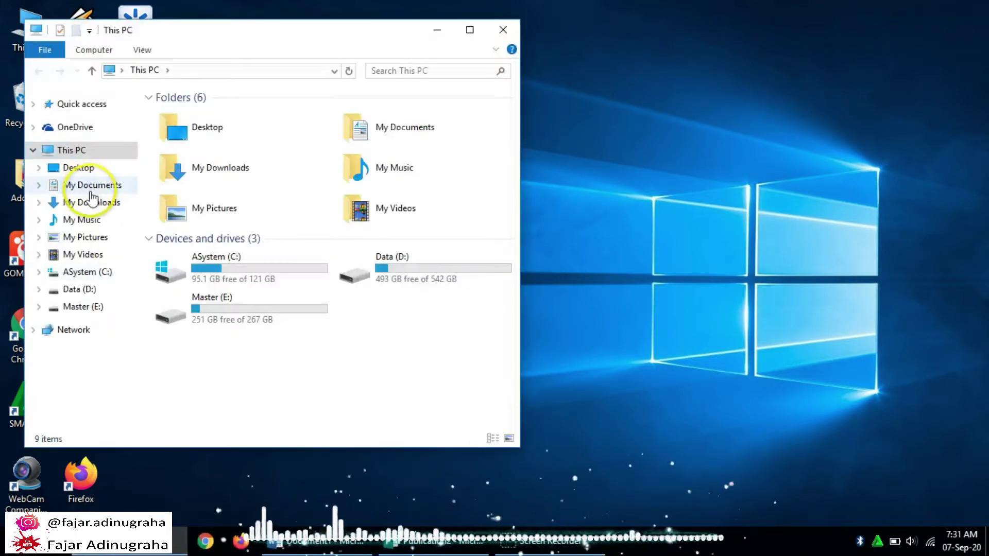
click(91, 201)
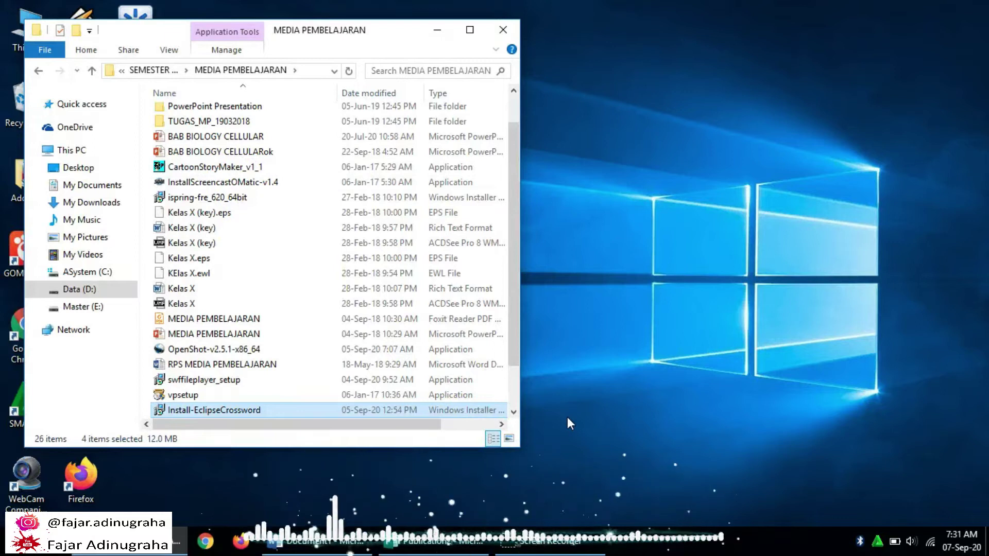
click(675, 369)
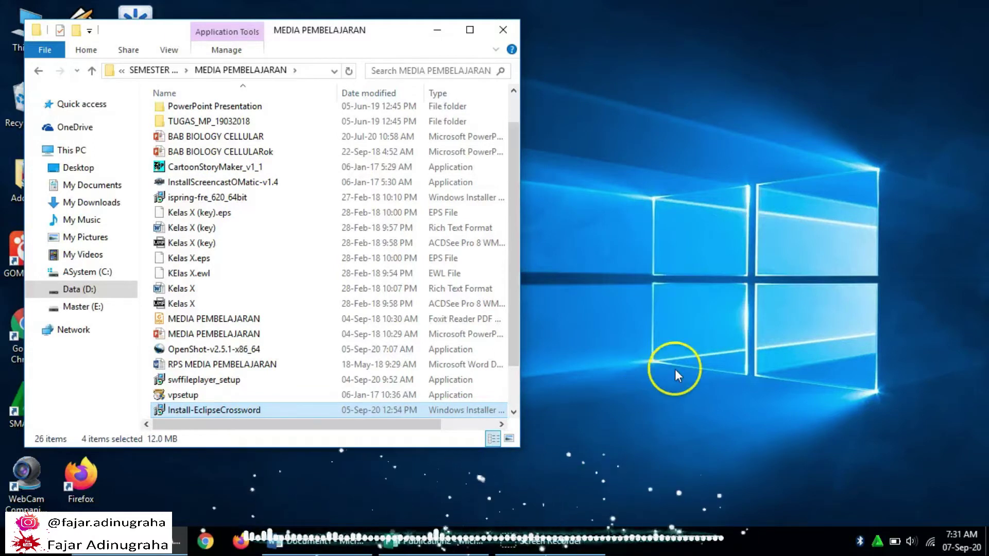
drag(514, 178, 504, 268)
click(670, 345)
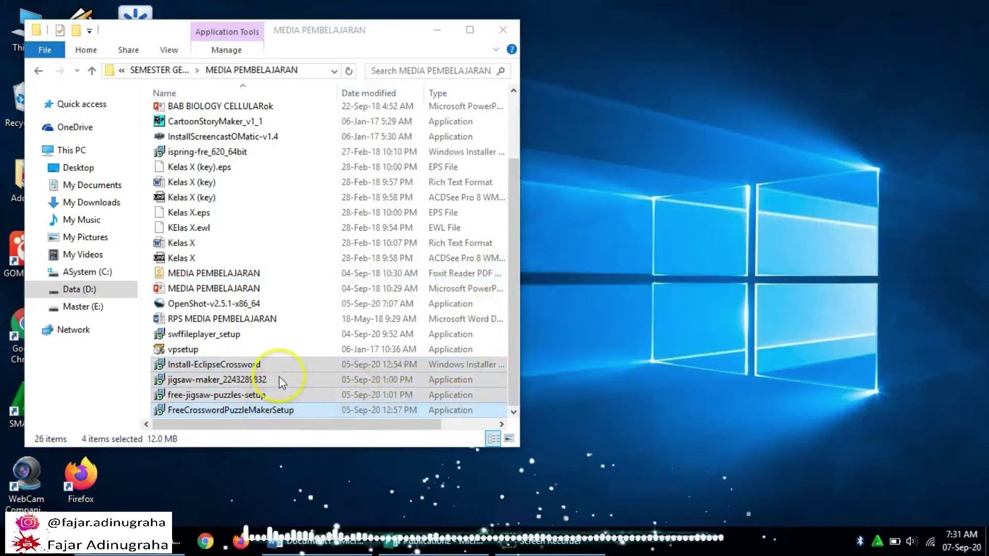
Launch the Install-EclipseCrossword installer package from the MEDIA PEMBELAJARAN folder and allow it to run
click(292, 350)
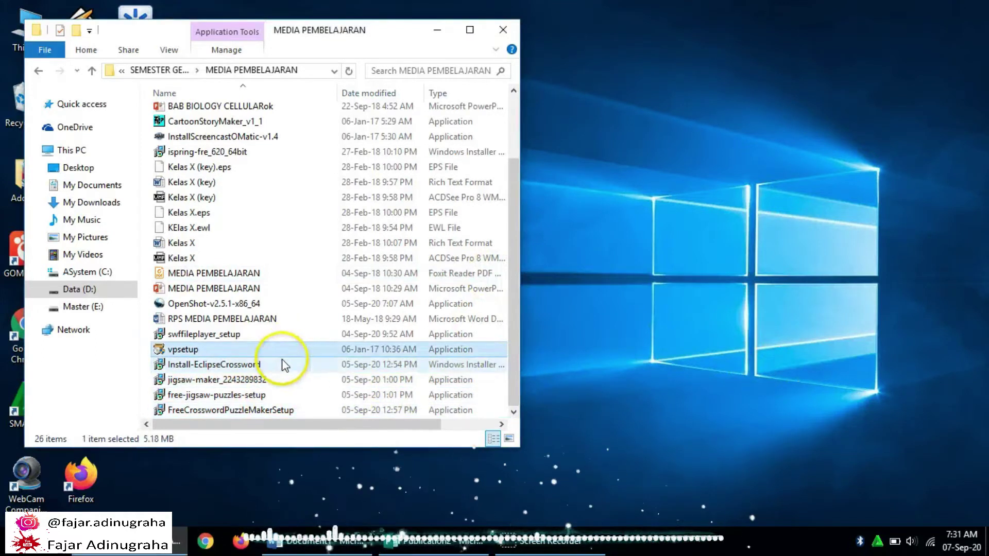
double_click(285, 365)
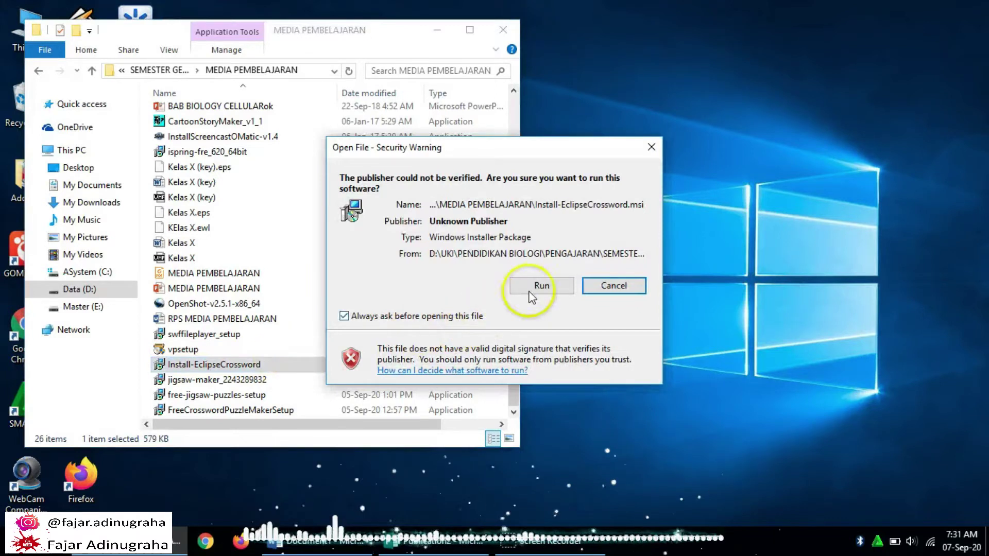
click(532, 296)
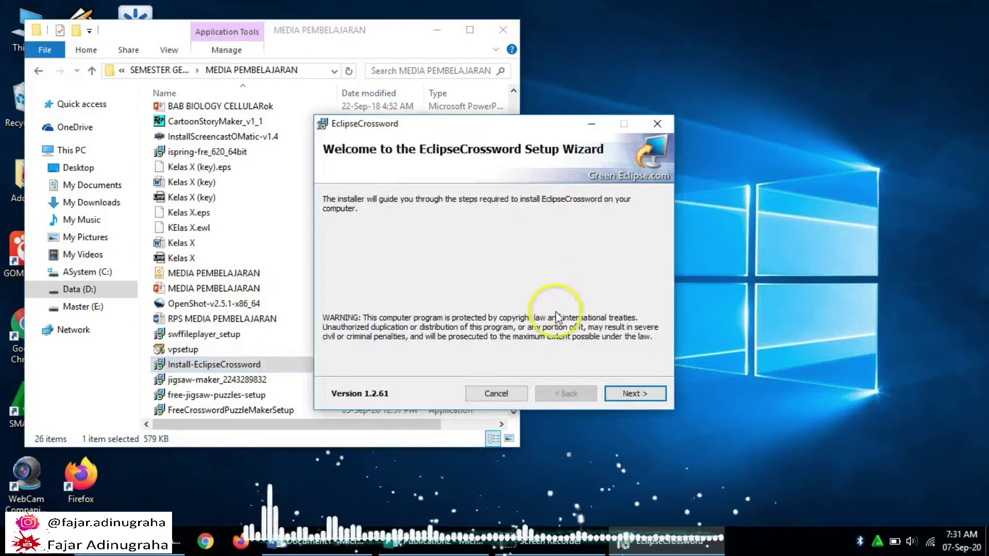
Agree to the EclipseCrossword license agreement and start the installation with the default settings
click(630, 396)
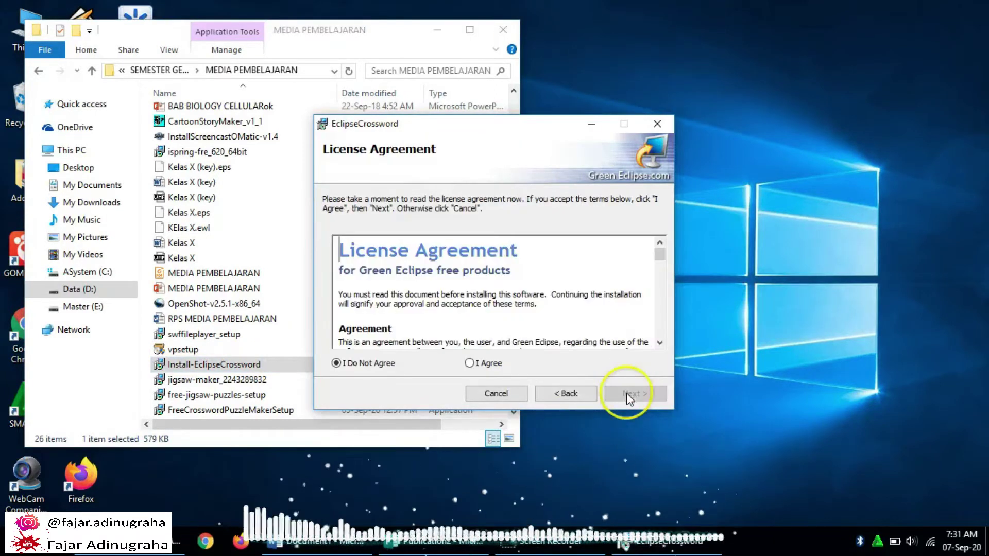
click(470, 363)
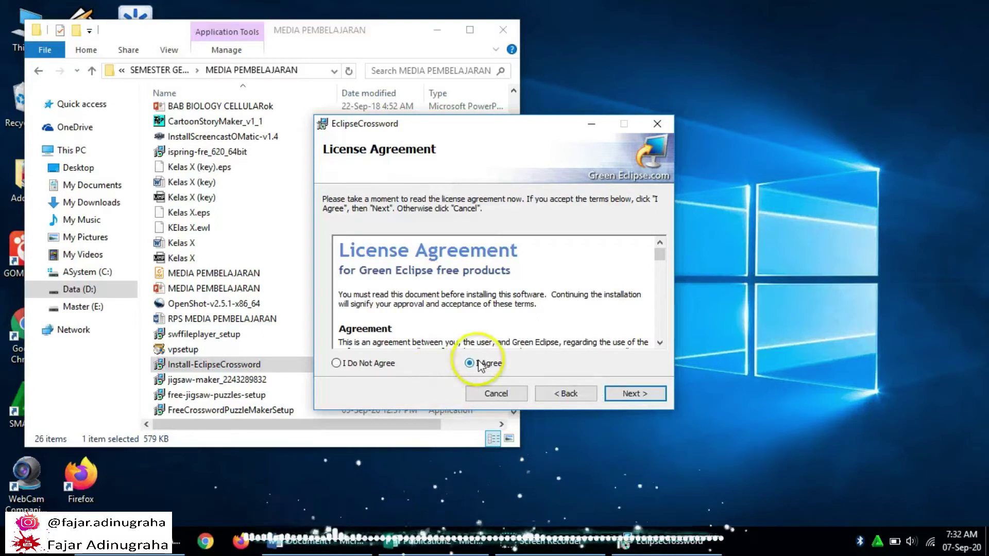
click(611, 395)
click(621, 396)
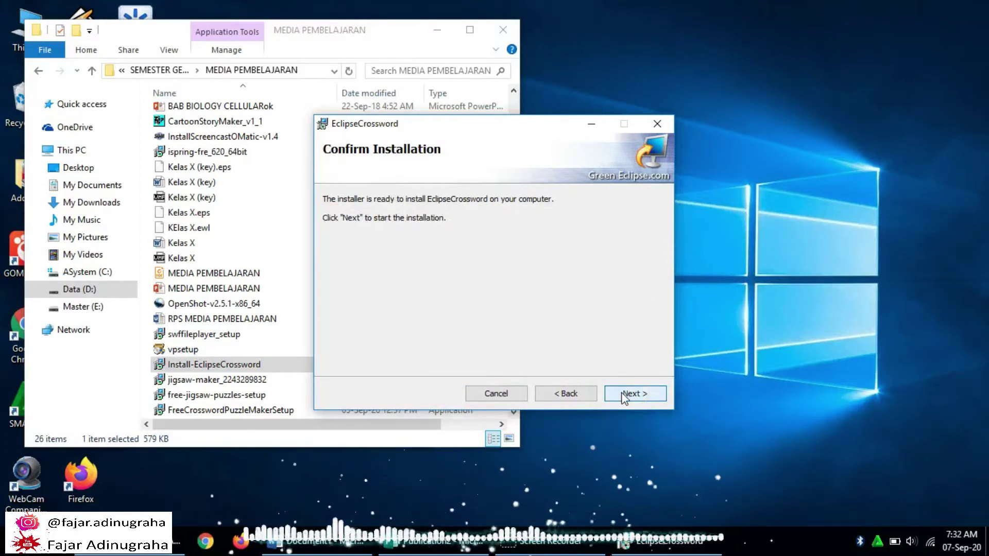
click(624, 395)
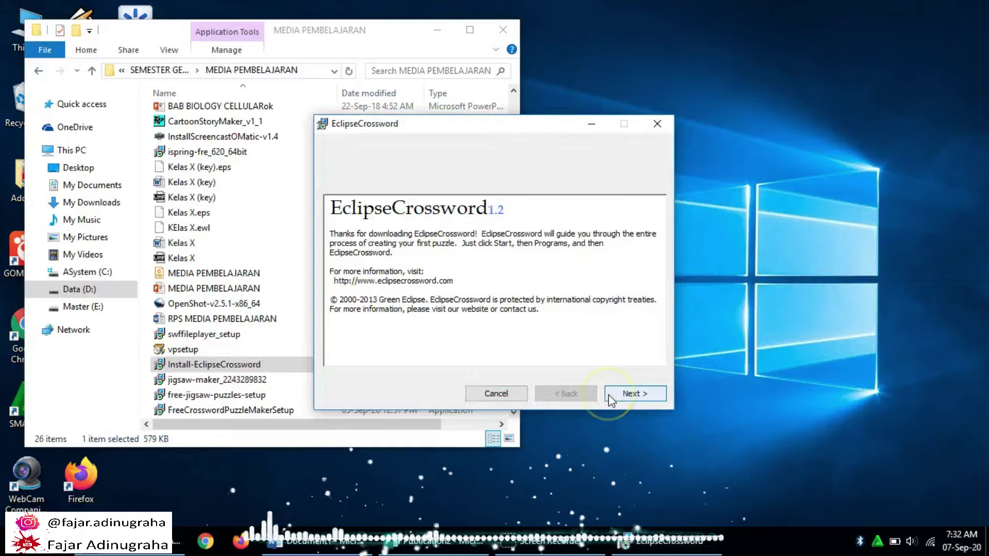
Complete the remaining EclipseCrossword setup pages and close the installer
click(626, 395)
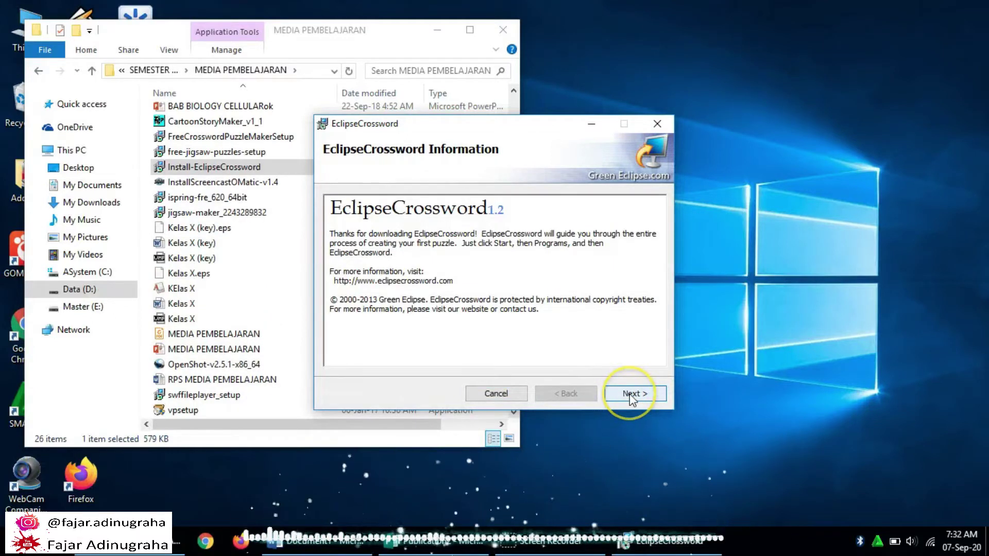
click(631, 395)
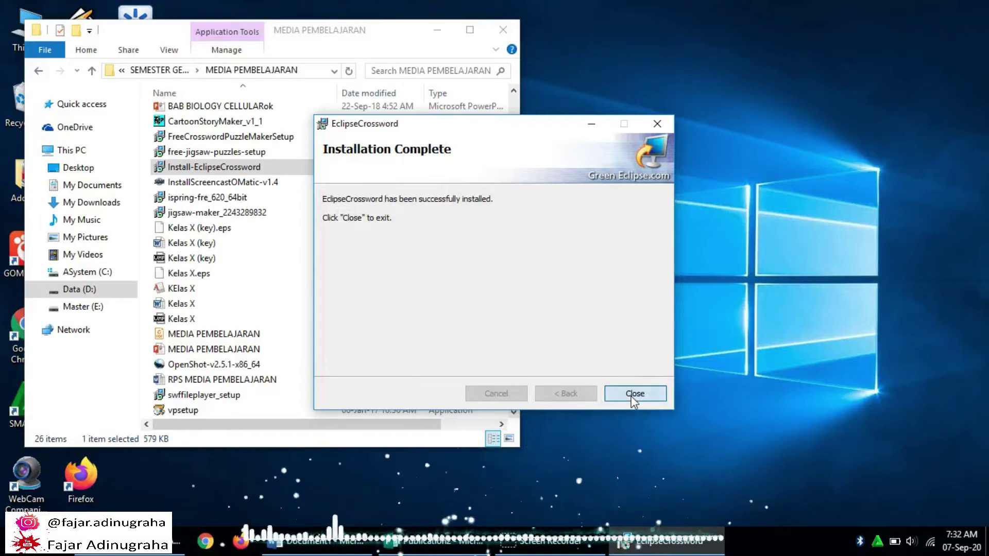
click(635, 395)
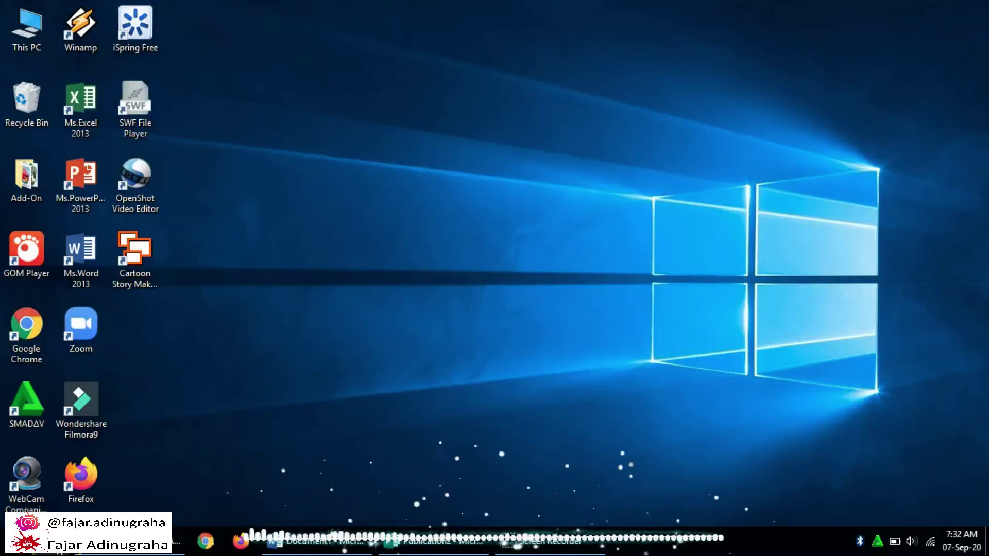
Search Windows for "ecli" and open the EclipseCrossword desktop app from the results
key(super+s)
text(d)
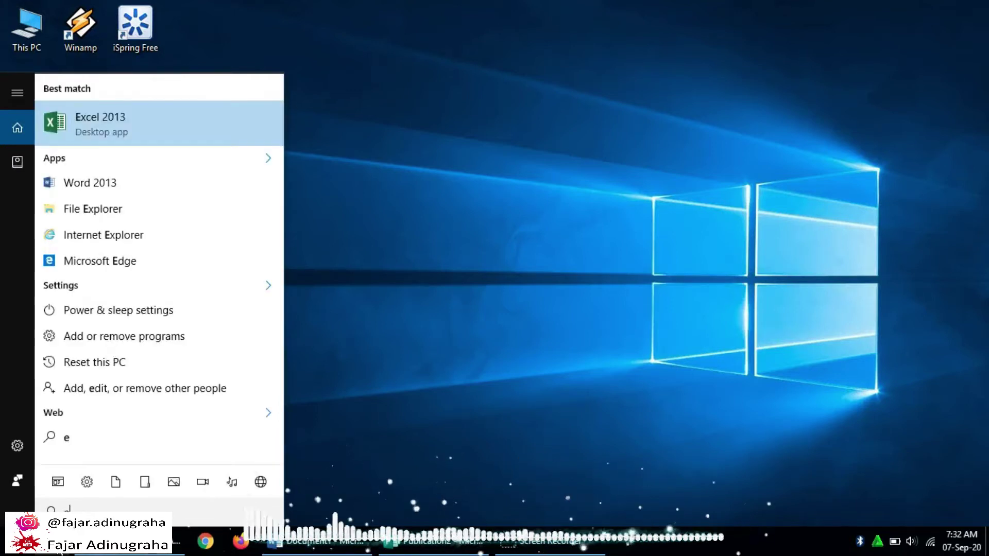
text(c)
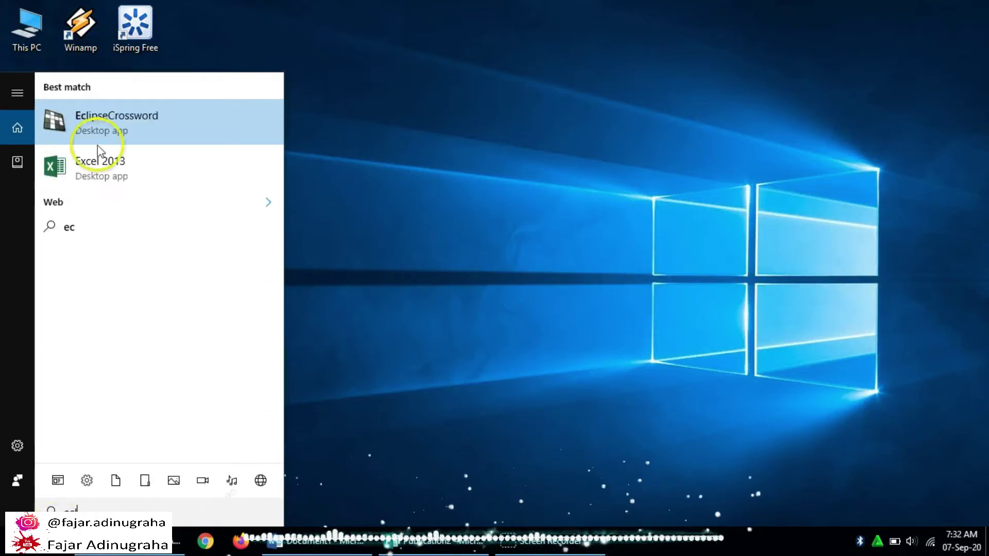
text(li)
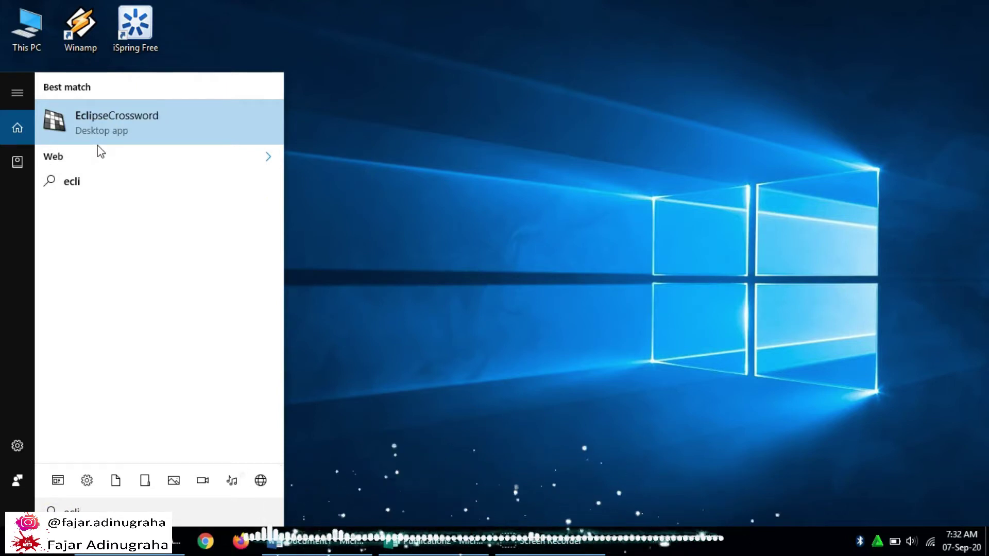
click(130, 119)
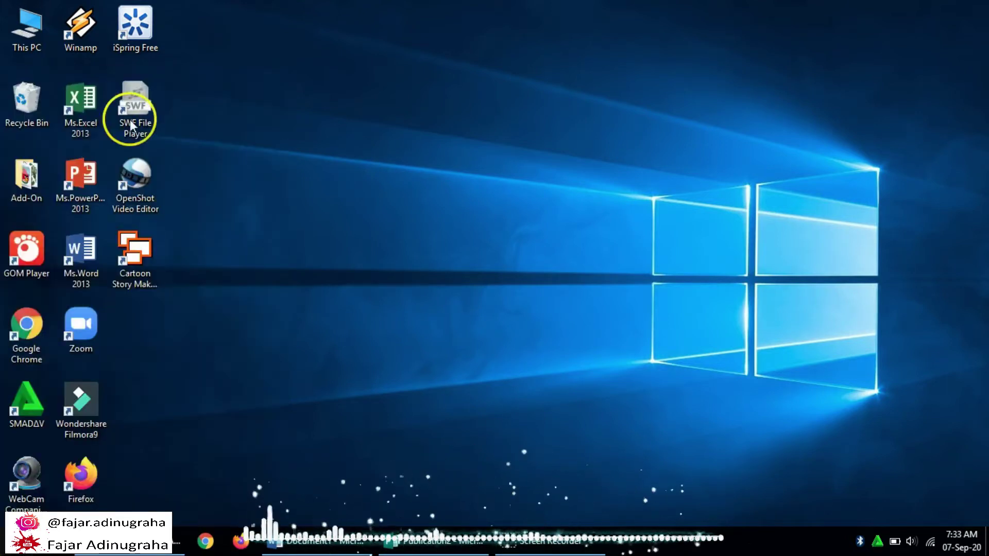
Find EclipseCrossword under E in the list of installed apps and launch it
key(super)
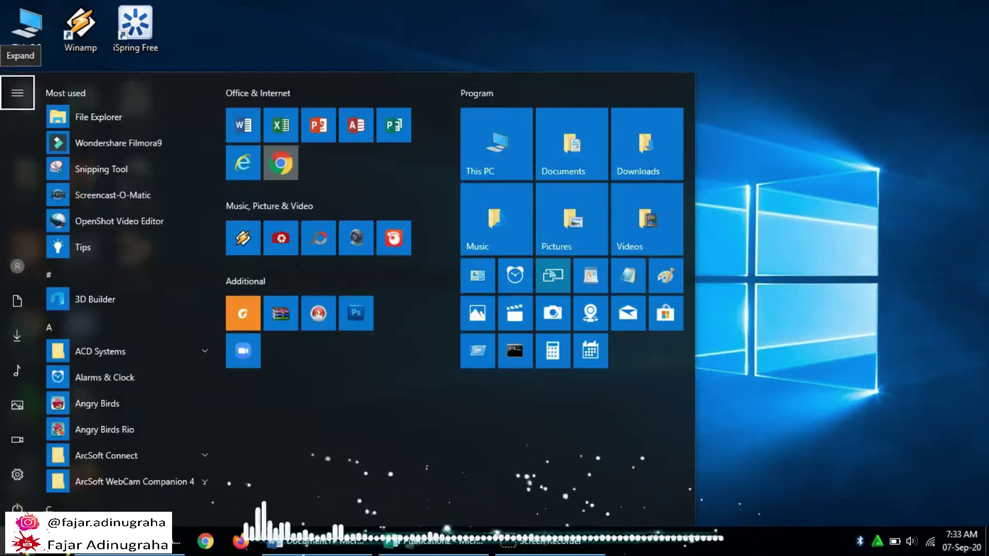
click(203, 481)
click(203, 481)
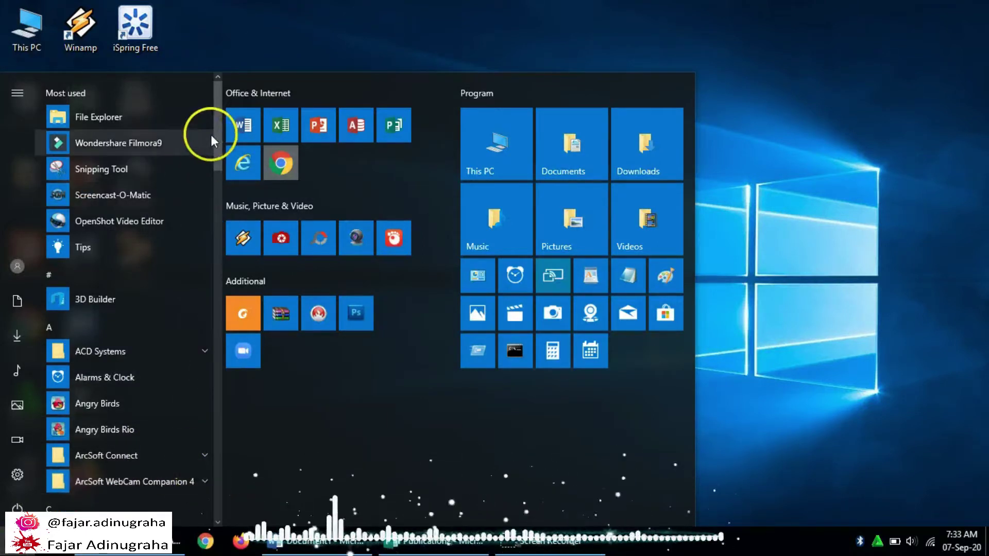
drag(218, 134, 222, 237)
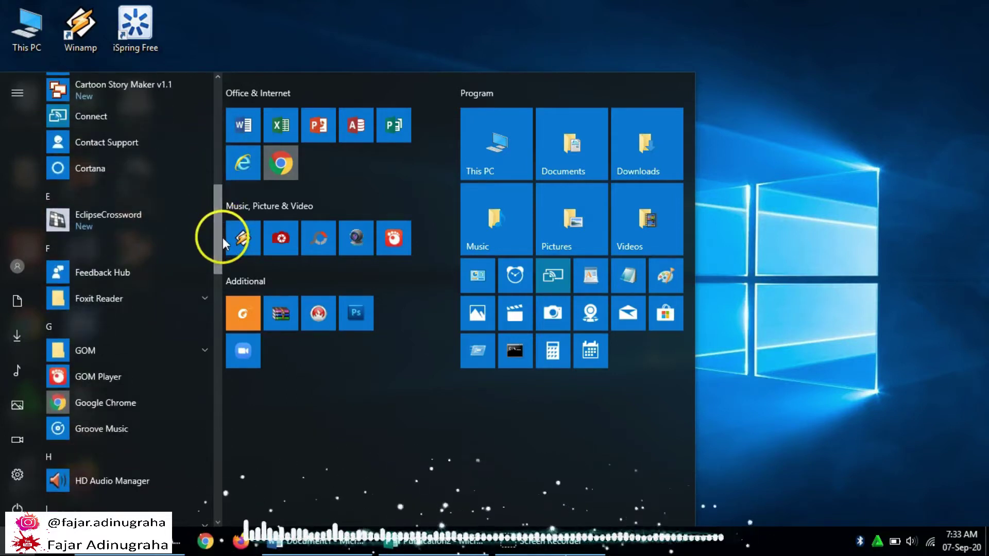
click(144, 213)
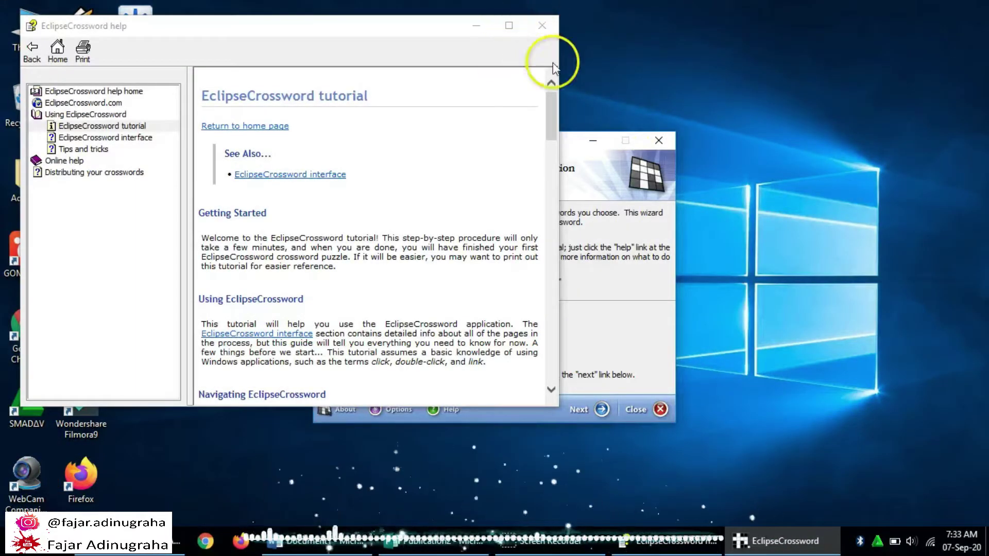
Close the EclipseCrossword help window and start a new crossword with a word list created from scratch
click(543, 25)
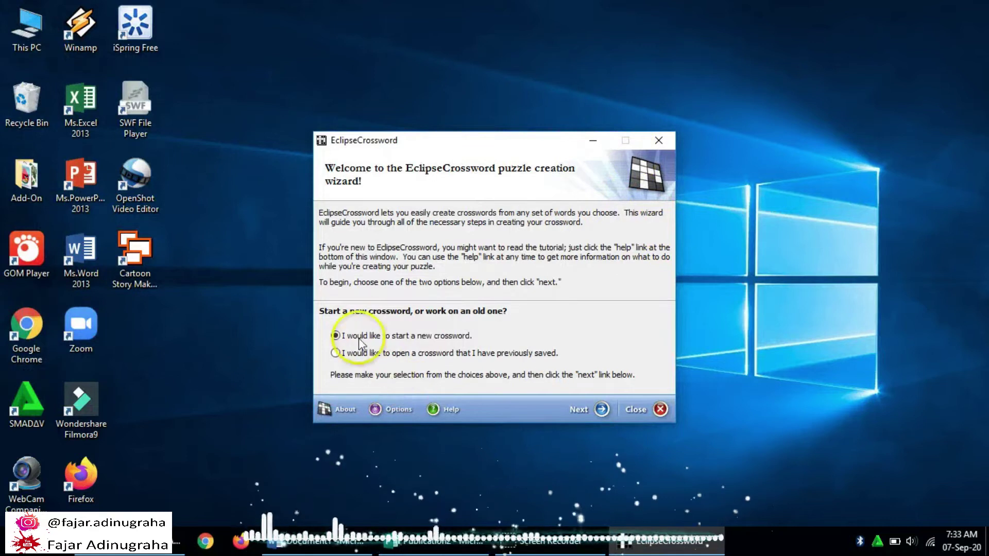
click(585, 414)
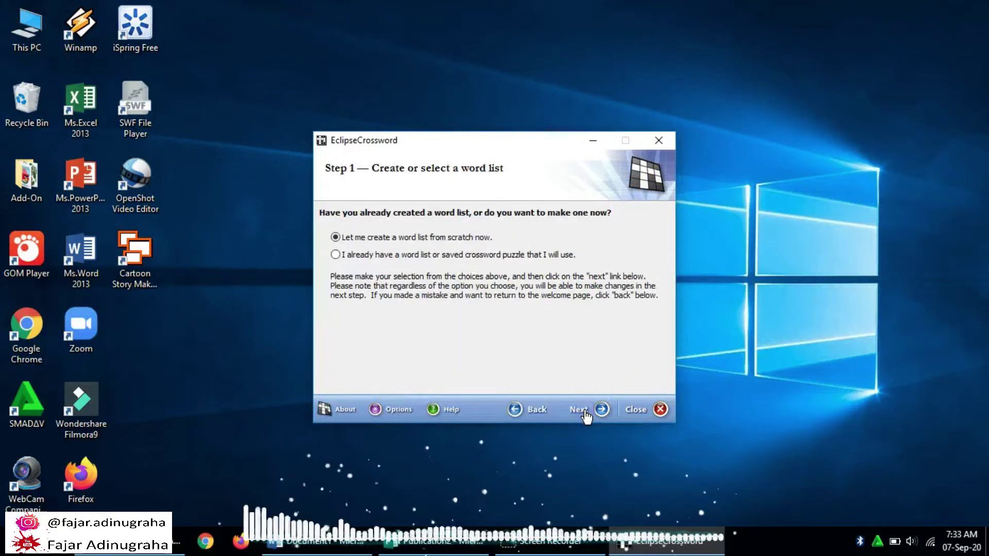
click(598, 417)
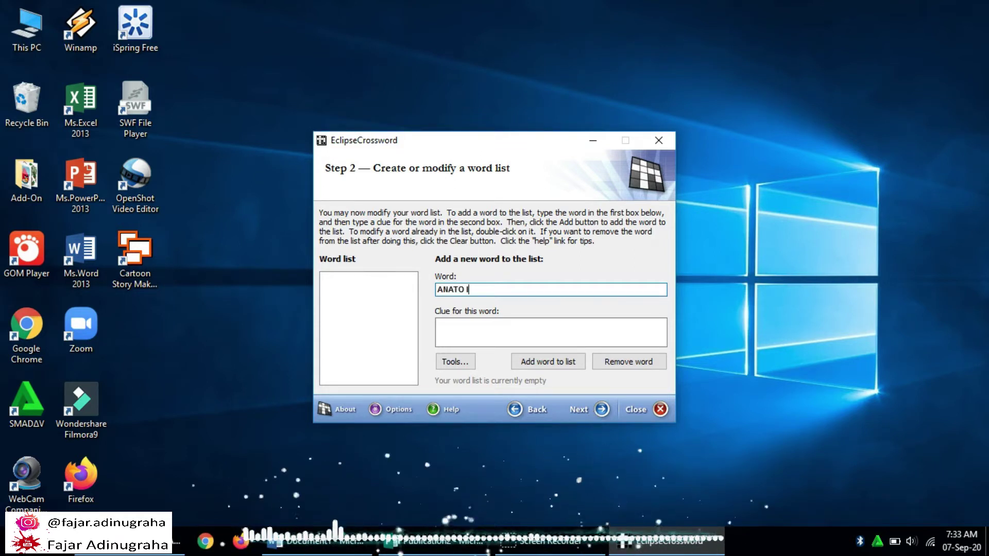
Add ANATOMI to the word list with the clue "cabang ilmu biologi yang mempelajari organ internal tubuh", copying the clue text for reuse
click(438, 324)
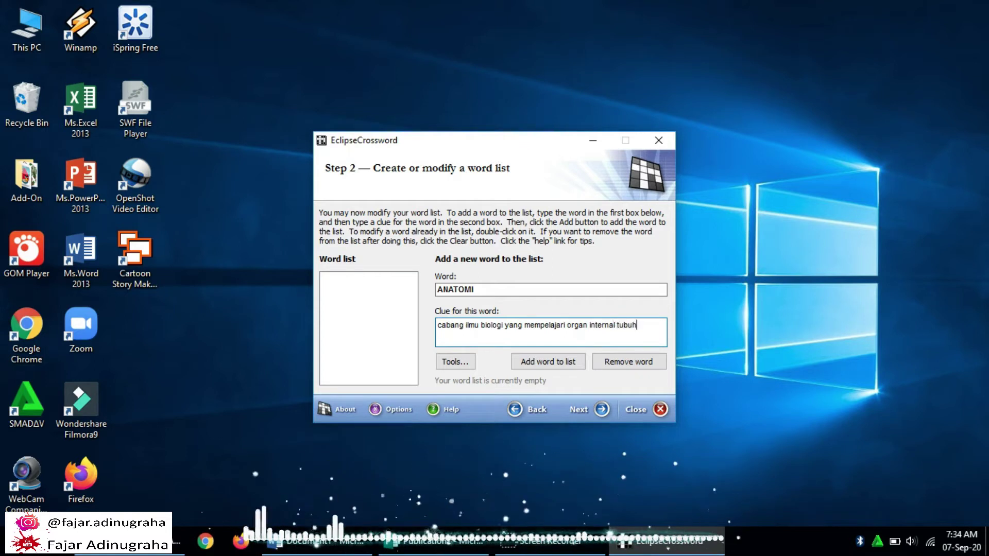
drag(650, 326, 425, 317)
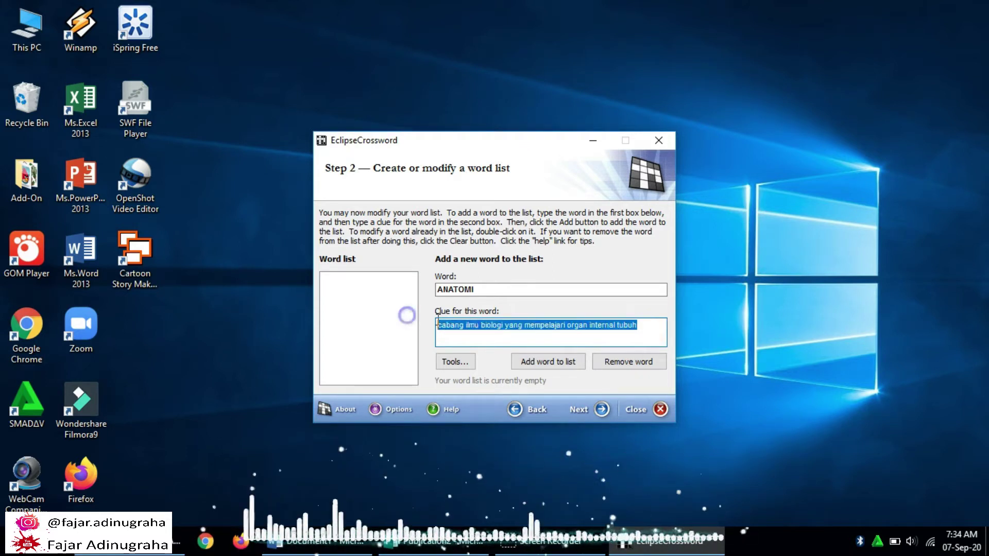
right_click(448, 326)
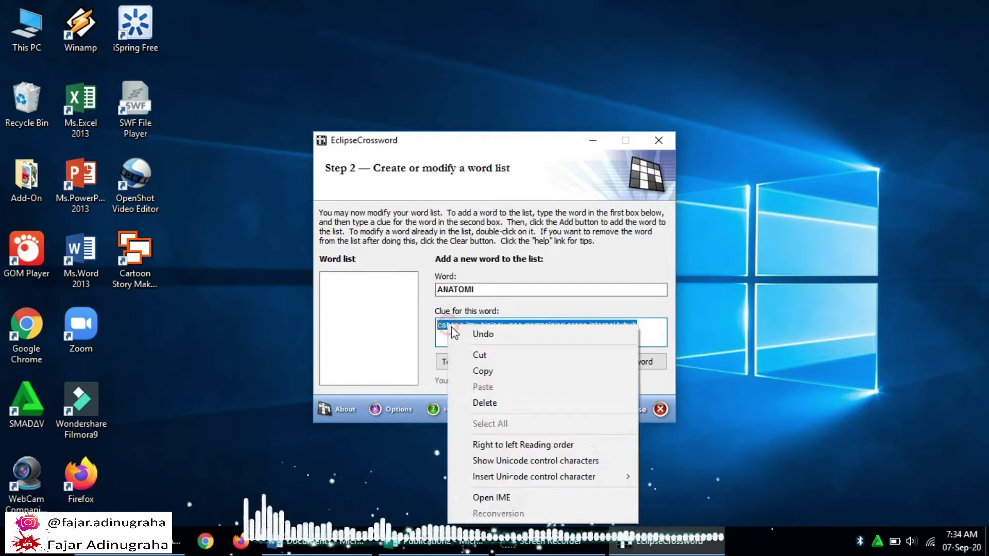
click(481, 372)
click(571, 362)
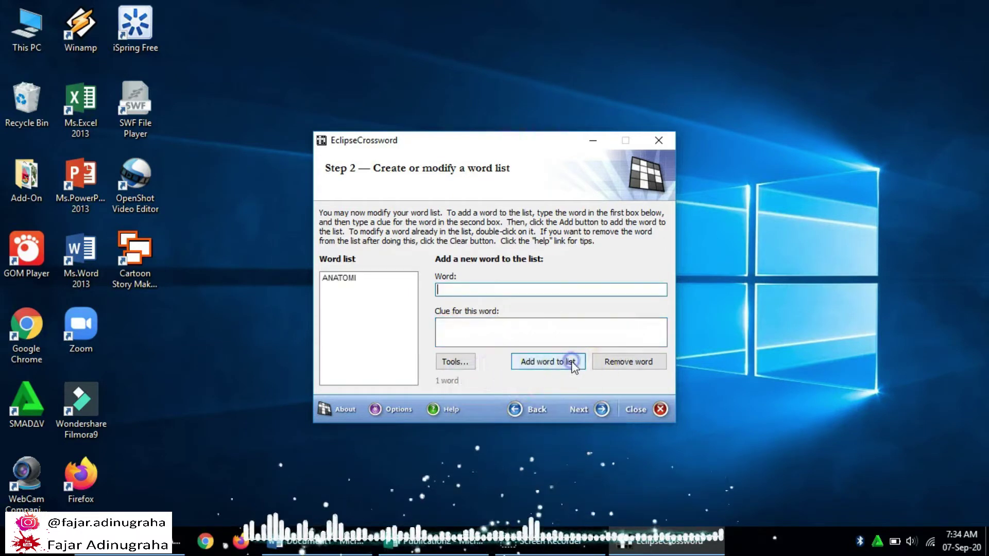
click(564, 364)
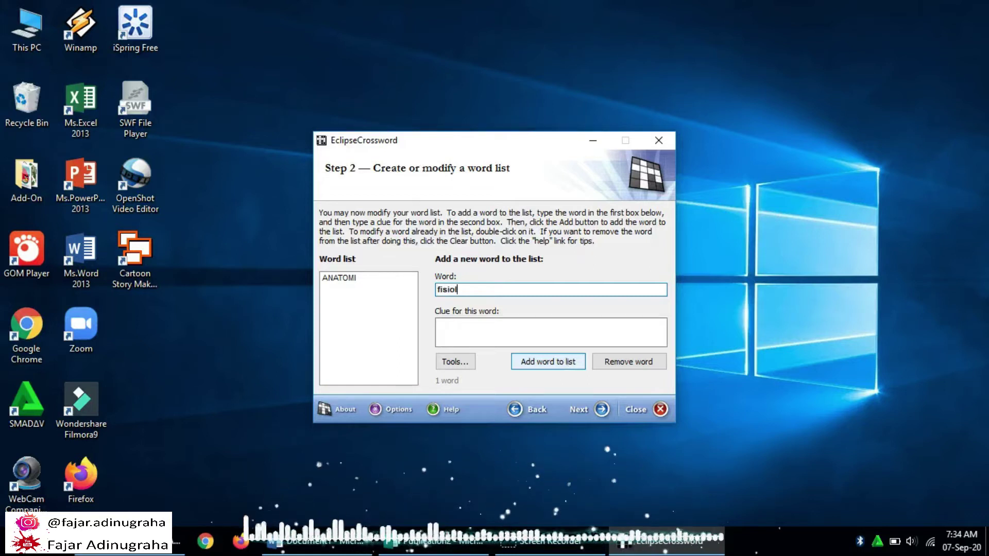
Add FISIOLOGI to the word list, pasting the copied clue and rewording its ending to describe "fungsi-fungsi organ"
click(437, 325)
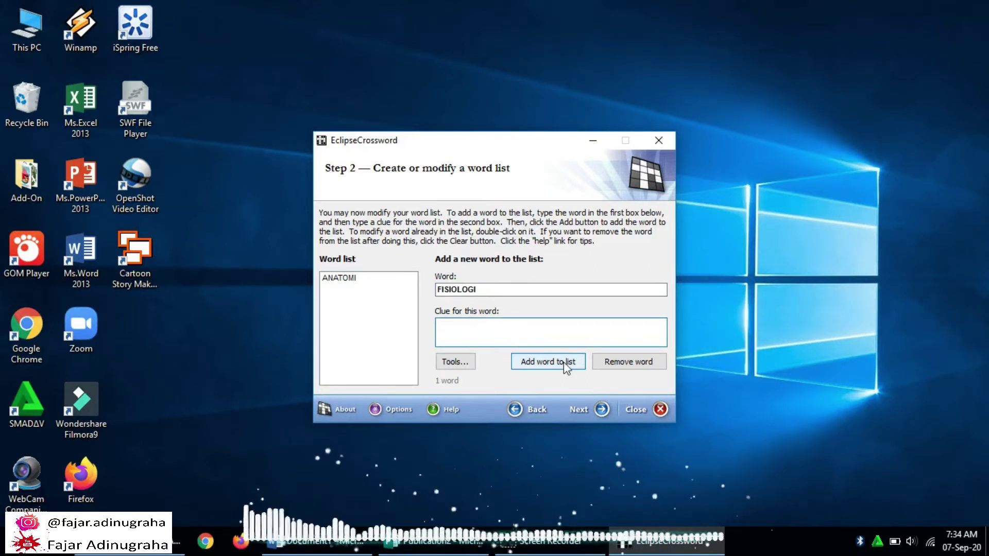
key(ctrl+v)
drag(651, 326, 612, 326)
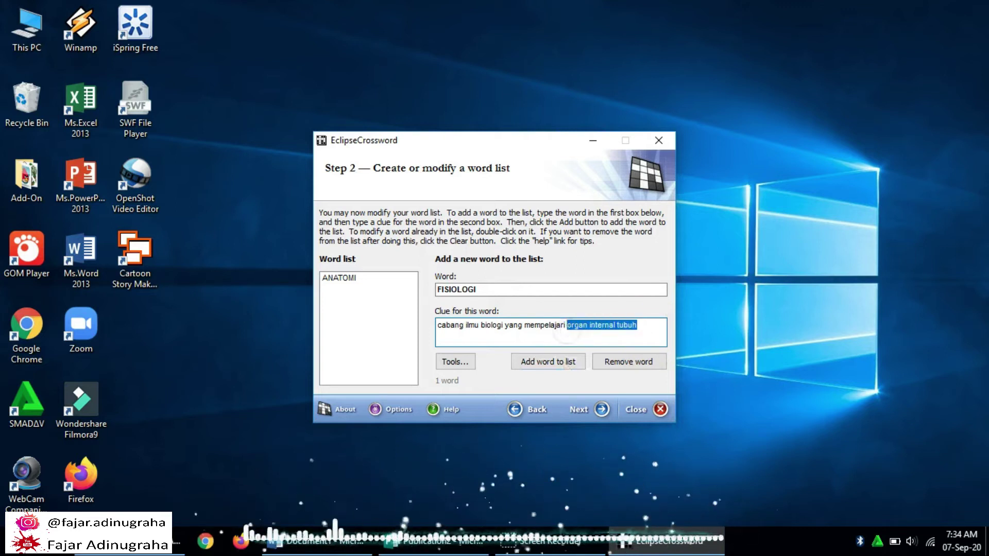
text(fungsi-fungsi)
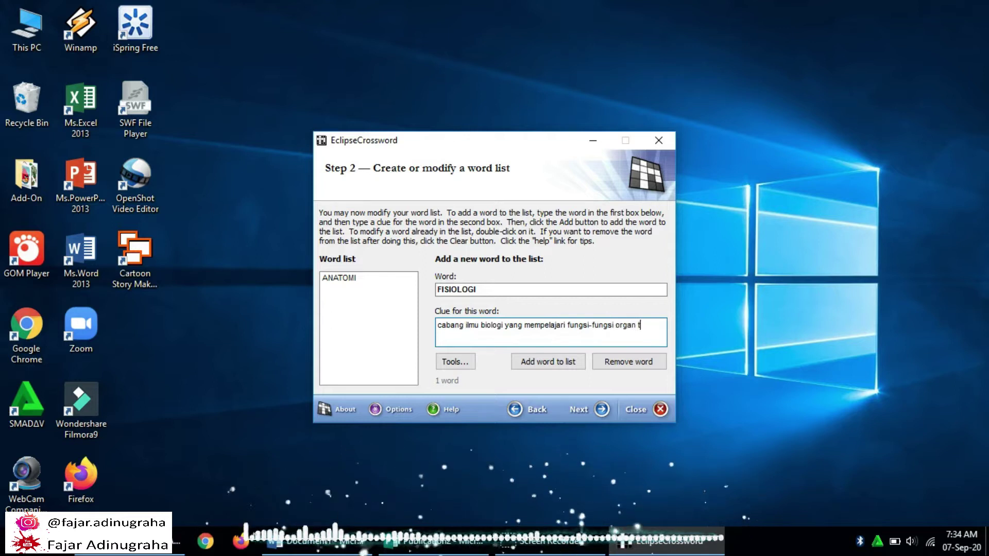
click(562, 363)
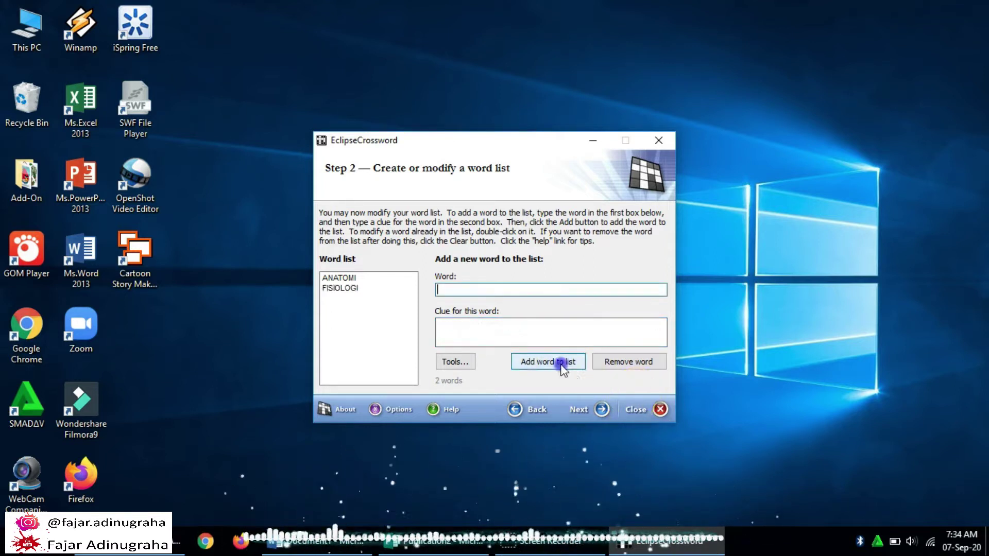
Add MORFOLOGI to the word list, rewording the ending of the clue that starts "cabang ilmu biologi yang mempelajari organ"
click(371, 278)
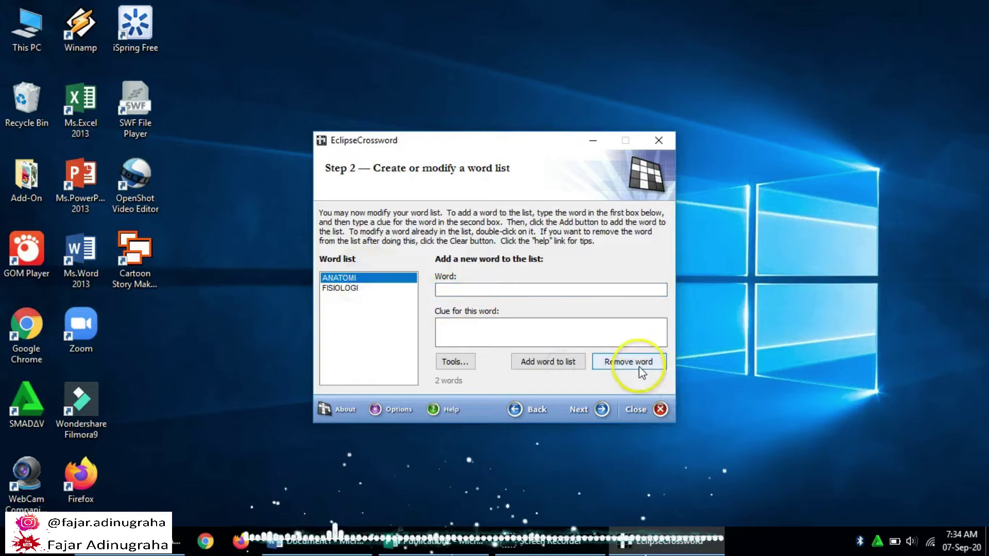
click(466, 288)
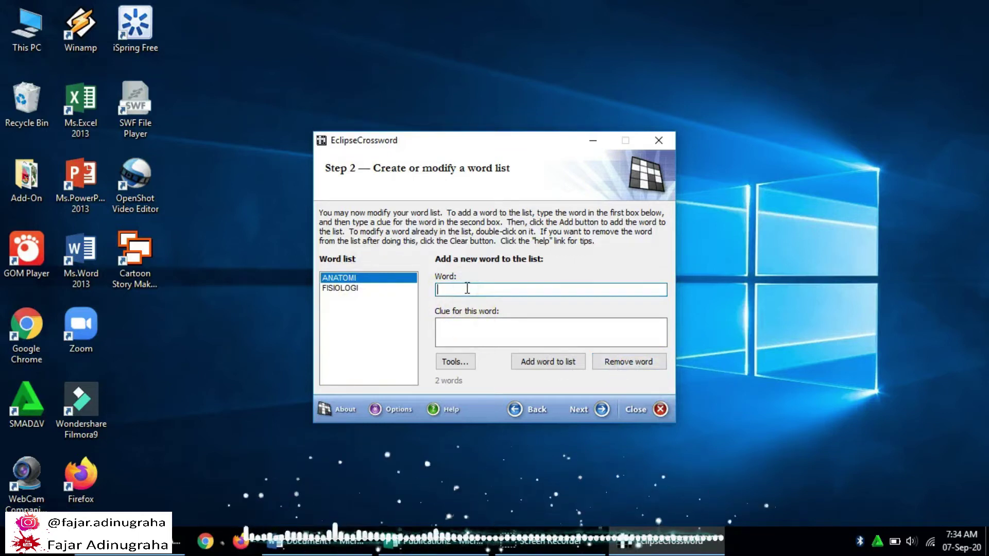
text(MORFOLOGI)
key(Tab)
text(cabang ilmu biologi yang mempelajari organ interna)
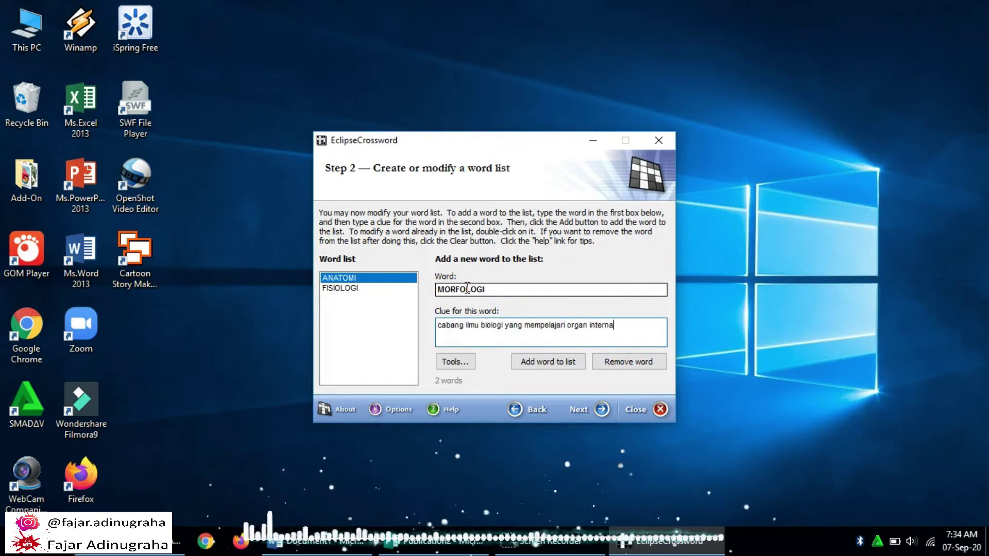
text(e)
click(541, 361)
Add SITOLOGI to the word list with a clue beginning "cabang ilmu biologi yang mempelajari", copying that opening for reuse
text(sitologi)
key(Tab)
key(ctrl+v)
drag(659, 325, 438, 325)
key(ctrl+c)
key(Delete)
click(598, 337)
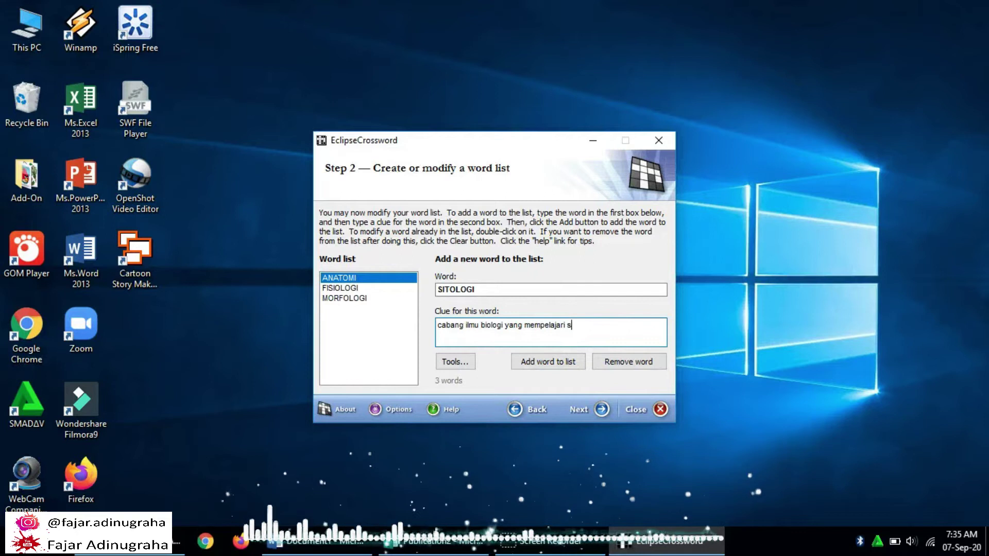
click(550, 361)
Add HISTOLOGI and PARASITOLOGI to the word list, ending the PARASITOLOGI clue "cabang ilmu biologi yang mempelajari" with "parasit"
text(HISTOLOGIingan)
click(531, 362)
text(parasitologi)
key(Tab)
key(ctrl+v)
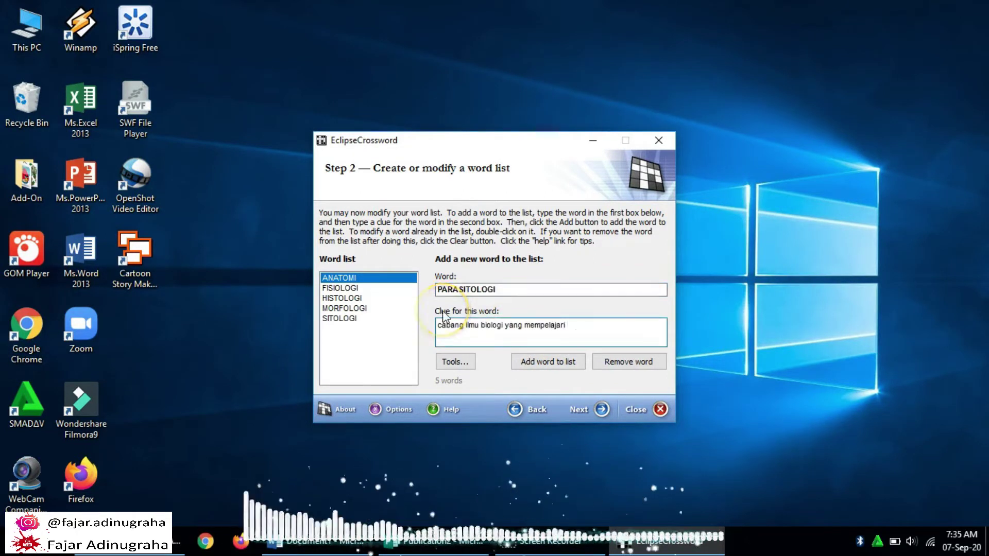
text(parasit)
key(Return)
Add BAKTERIOLOGI and VIROLOGI to the word list, reusing the copied clue opening and ending the VIROLOGI clue with "virus"
text(bakteriologi)
key(Tab)
key(ctrl+v)
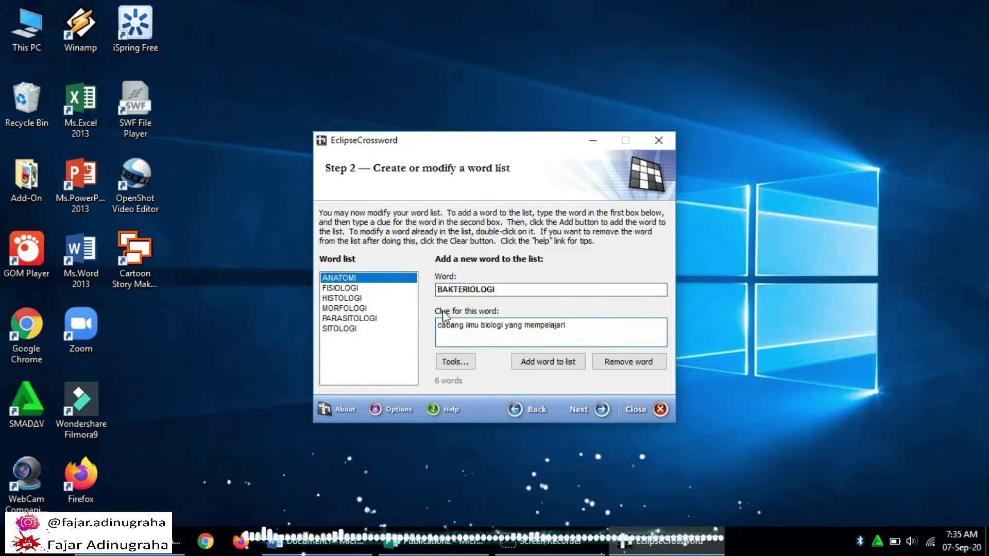
key(Return)
text(virologi)
key(Tab)
text(virus)
click(551, 363)
Add BOTANI to the word list with the clue "cabang ilmu biologi yang mempelajari tumbuhan"
text(botani)
key(Tab)
key(ctrl+v)
text(tumbuhan)
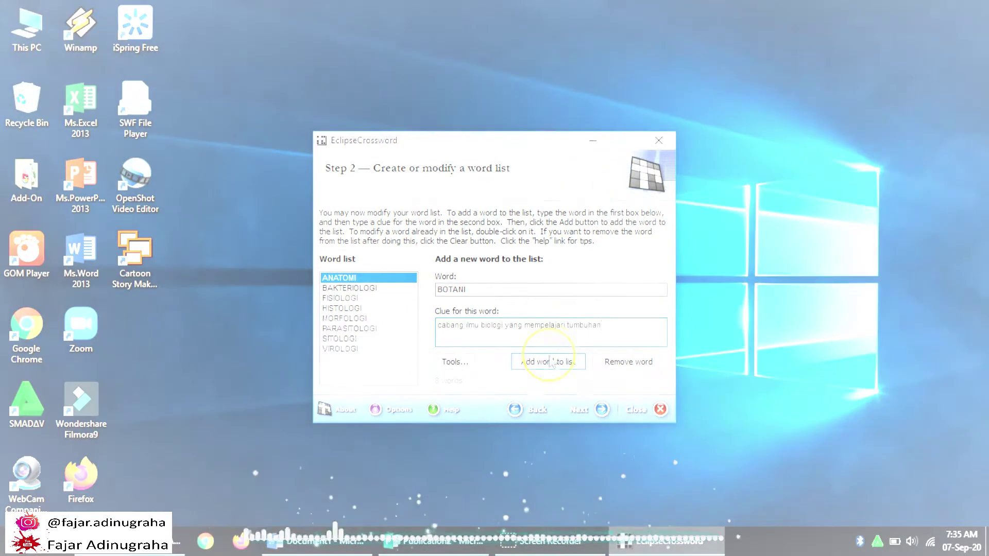
key(Return)
Add ZOOLOGI to the word list with the clue "cabang ilmu biologi yang mempelajari hewan"
text(zoologi)
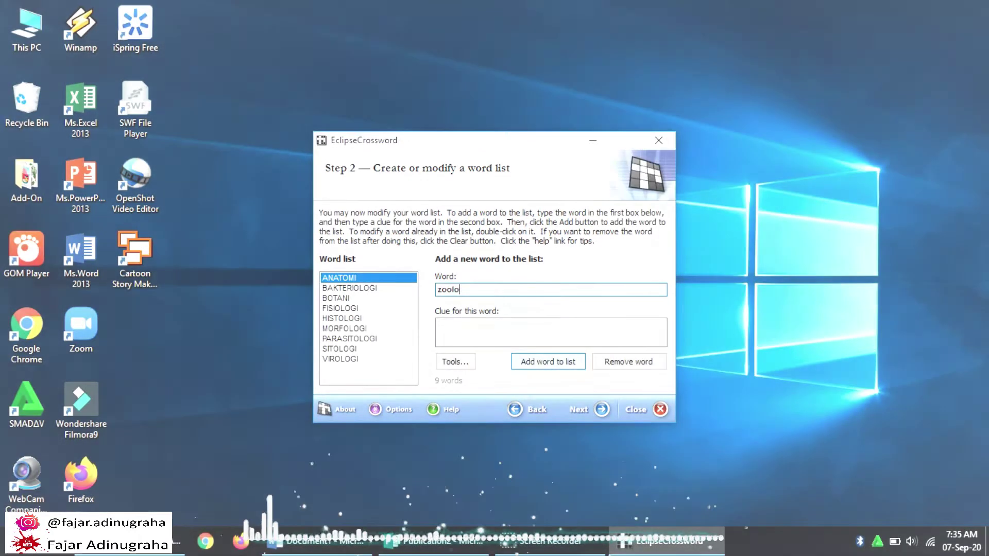
key(Tab)
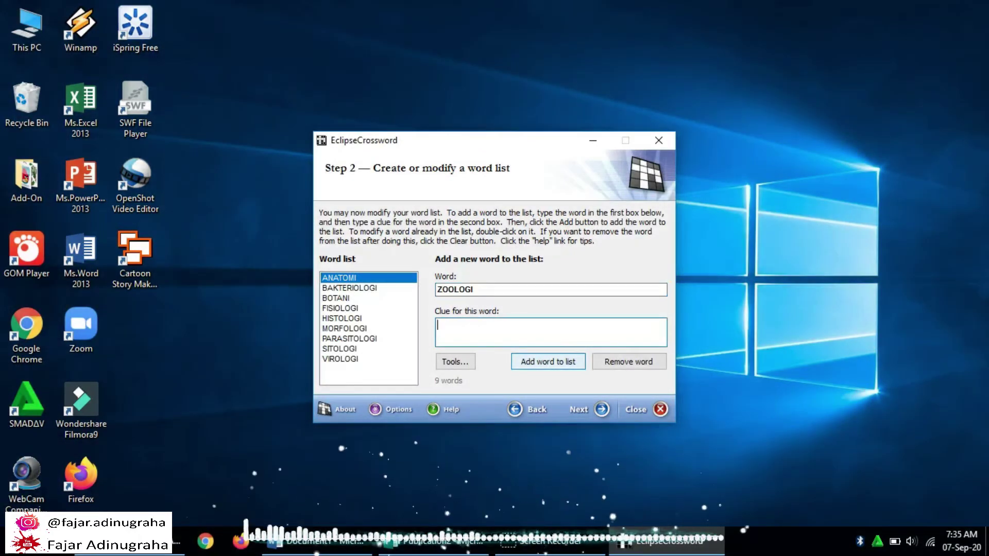
key(ctrl+v)
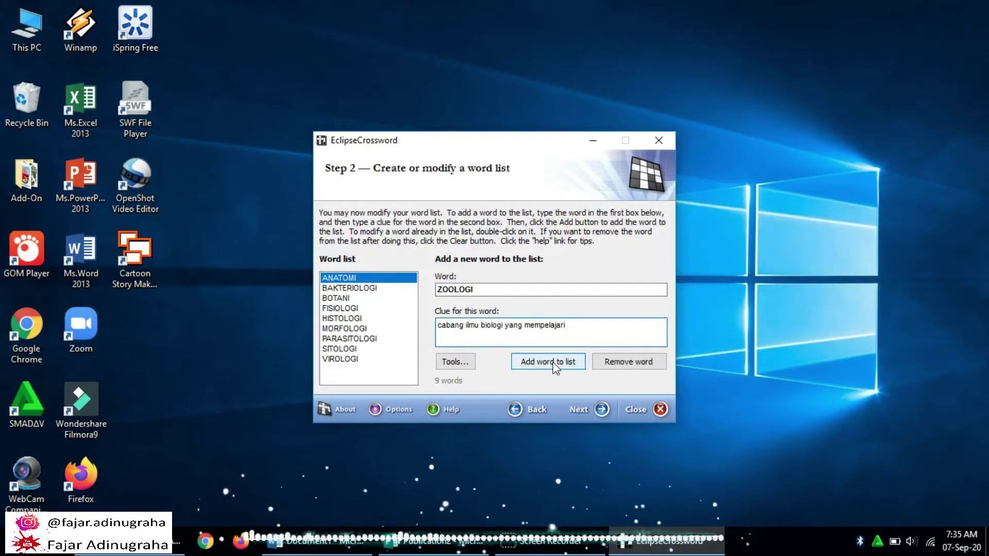
text(hewan)
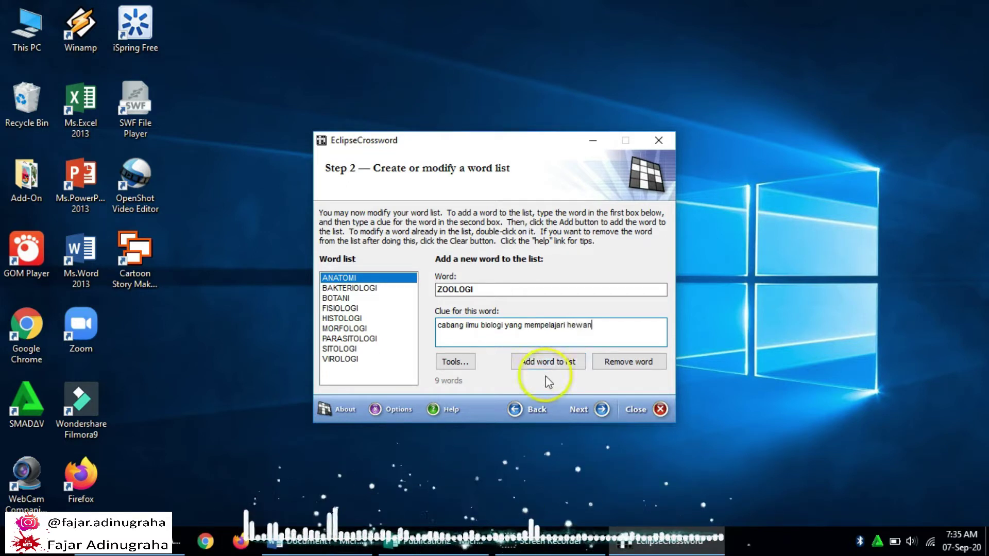
click(544, 363)
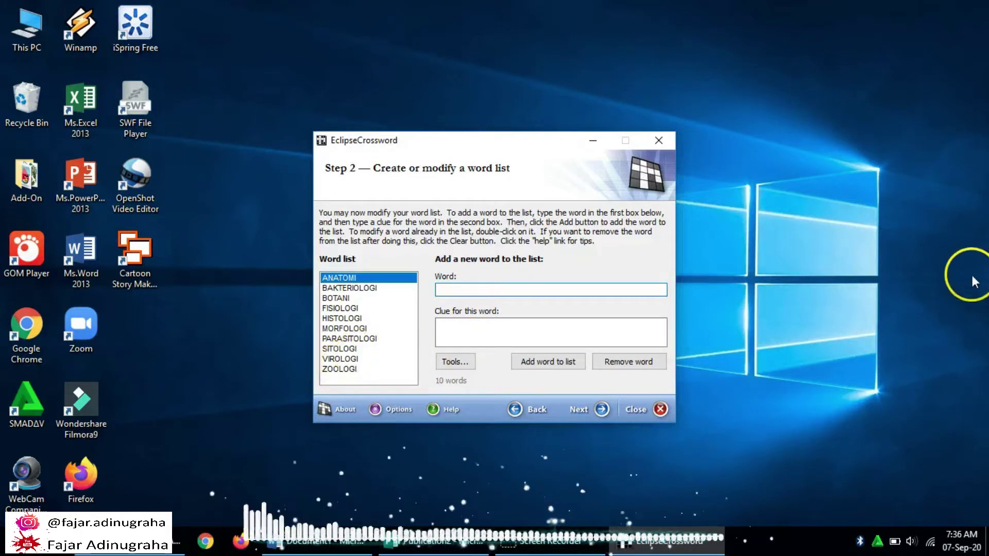
Add CARDIOLOGI to the word list with the clue "cabang ilmu biologi yang mempelajari tentang jantung"
text(cardiologi)
key(Tab)
text(cabang ilmu biologi yang mempelajari )
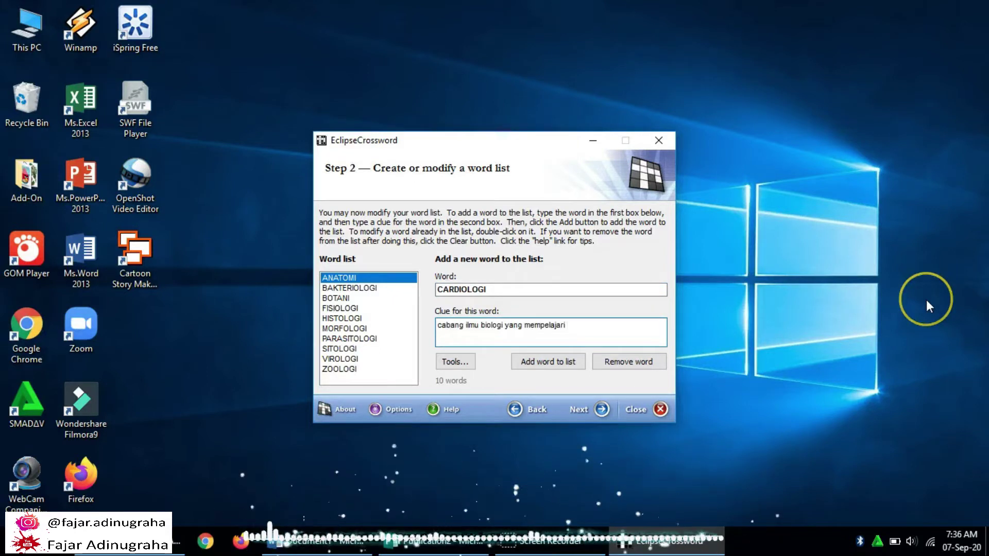
text(tentang jantung)
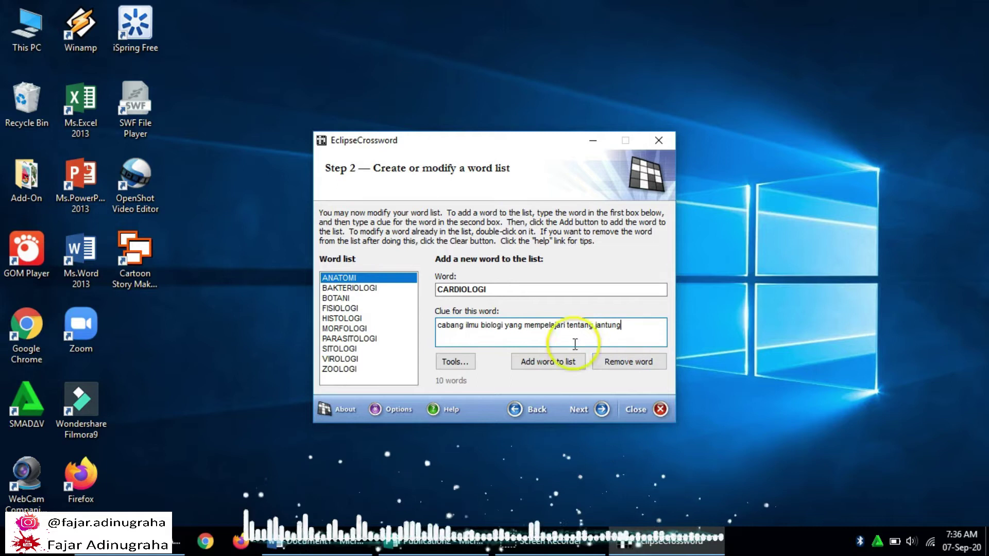
click(561, 362)
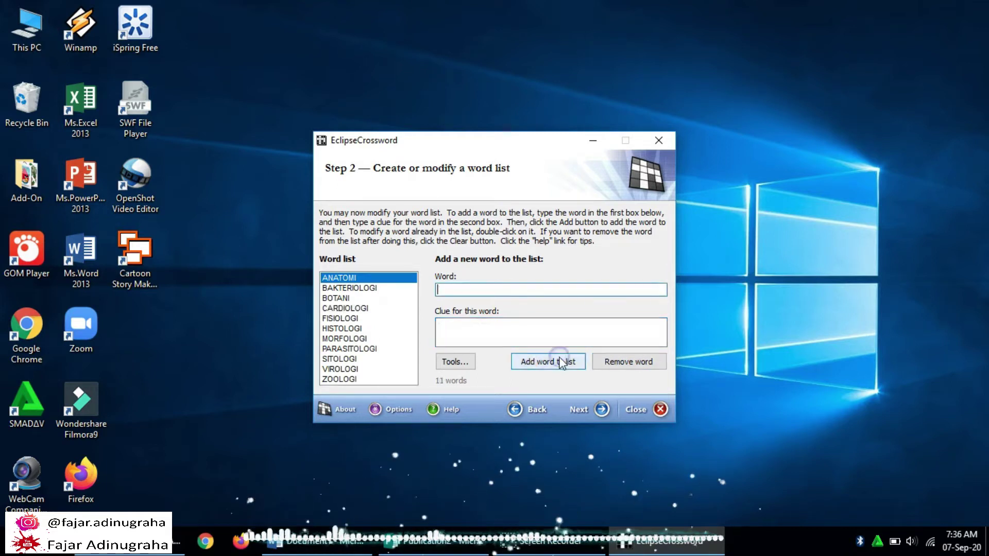
Continue from the finished word list, agree to save it, and browse to the Media folder on Data (D:)
click(573, 412)
click(528, 352)
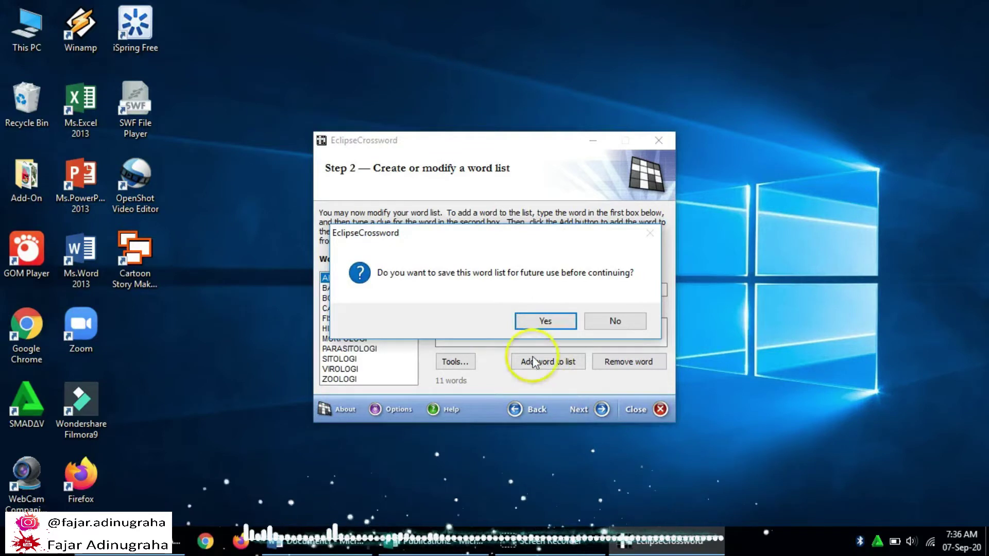
click(540, 323)
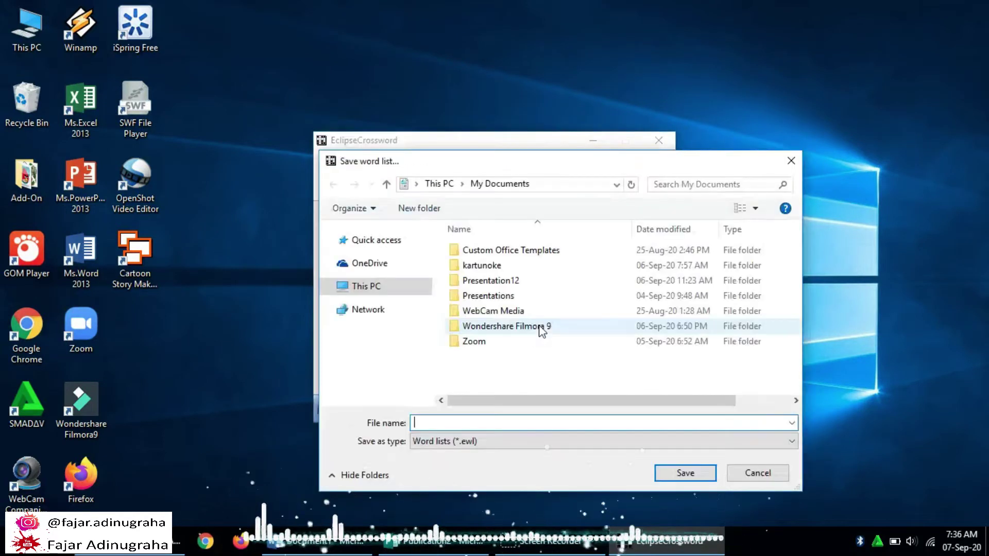
click(379, 356)
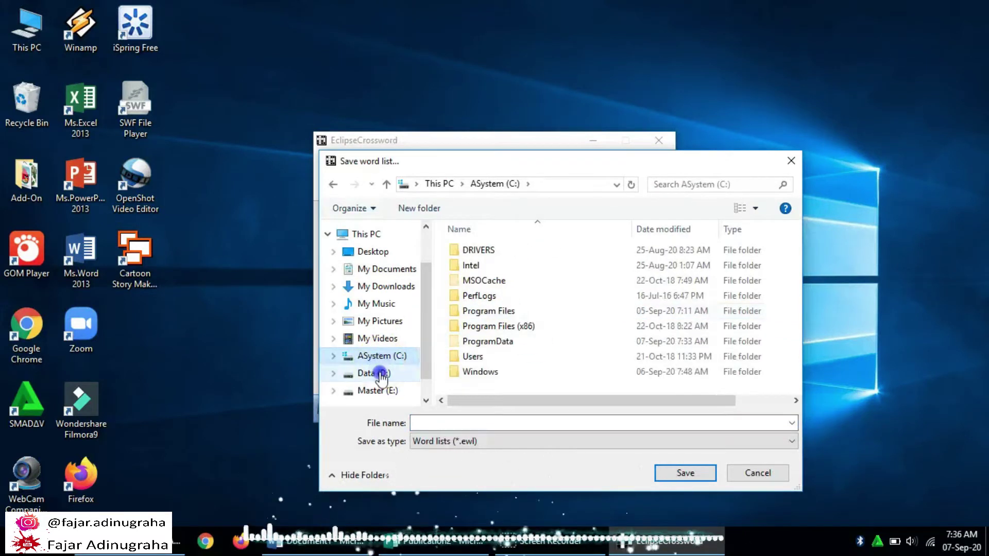
click(375, 373)
double_click(475, 296)
Create a folder named TTS inside Media and save the word list in it
click(420, 209)
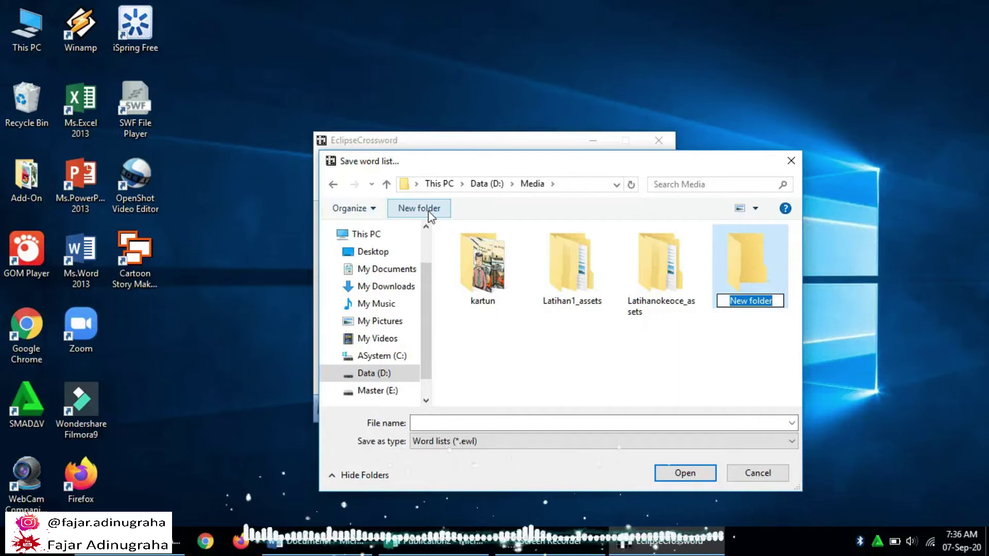
text(TS)
click(689, 412)
click(751, 302)
double_click(751, 301)
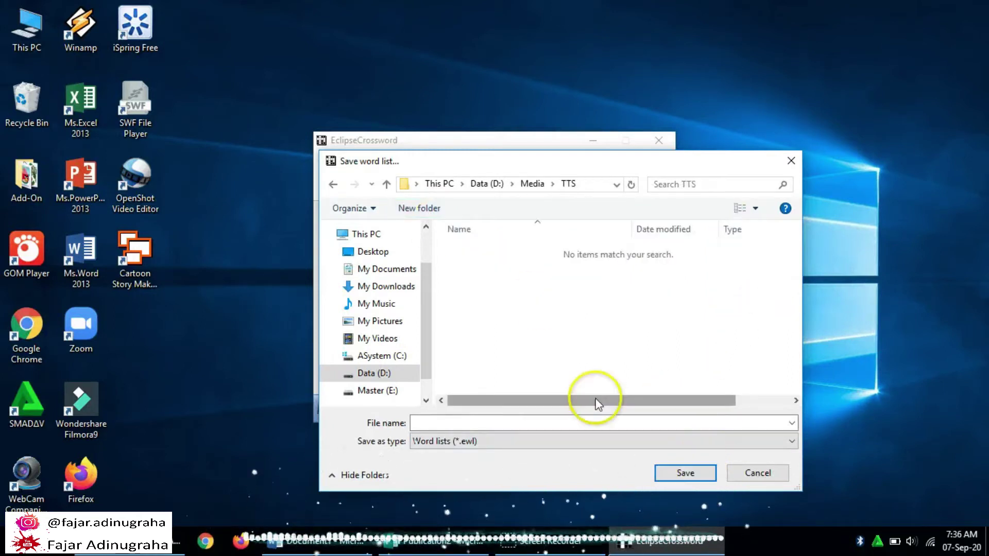
click(681, 474)
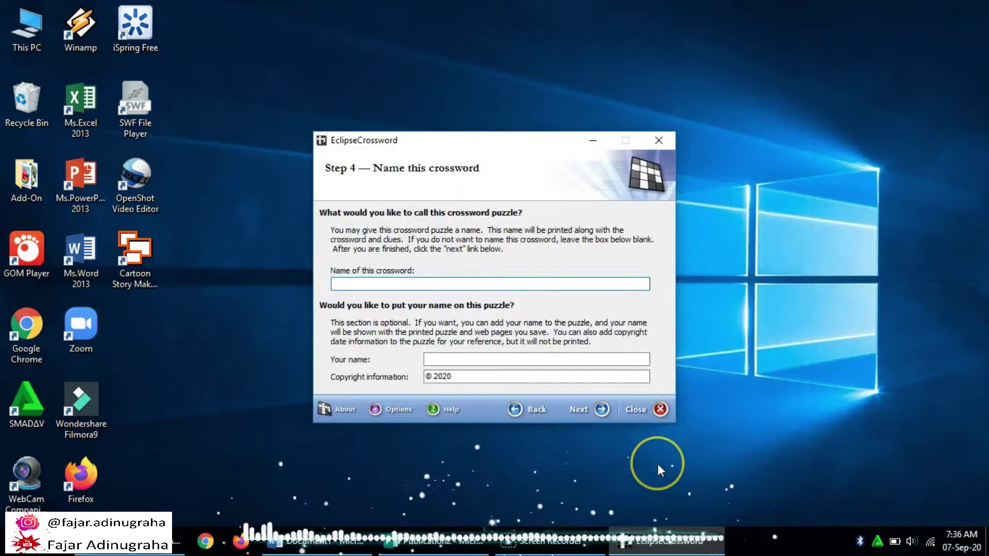
Name the crossword with the author's first name and continue to the size settings
text(faja)
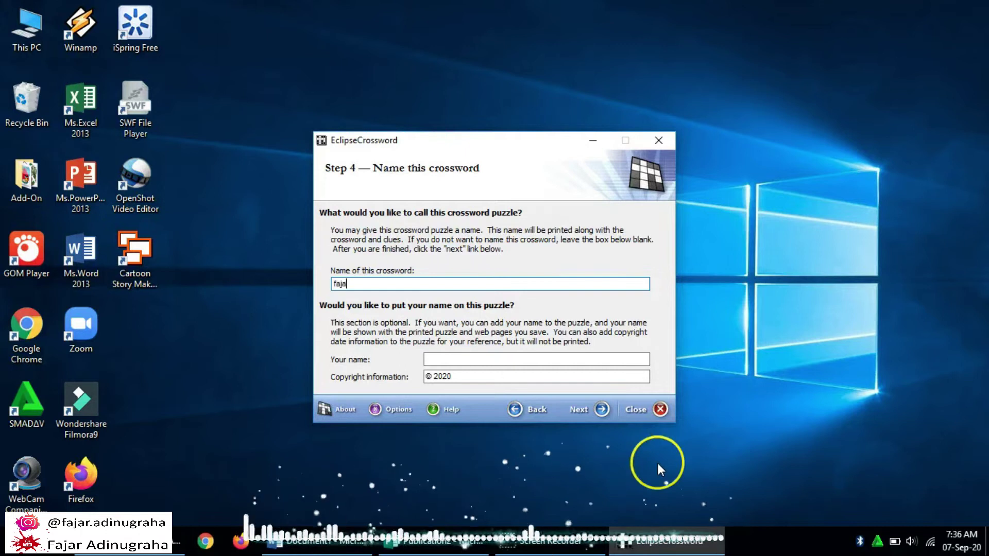
text(r)
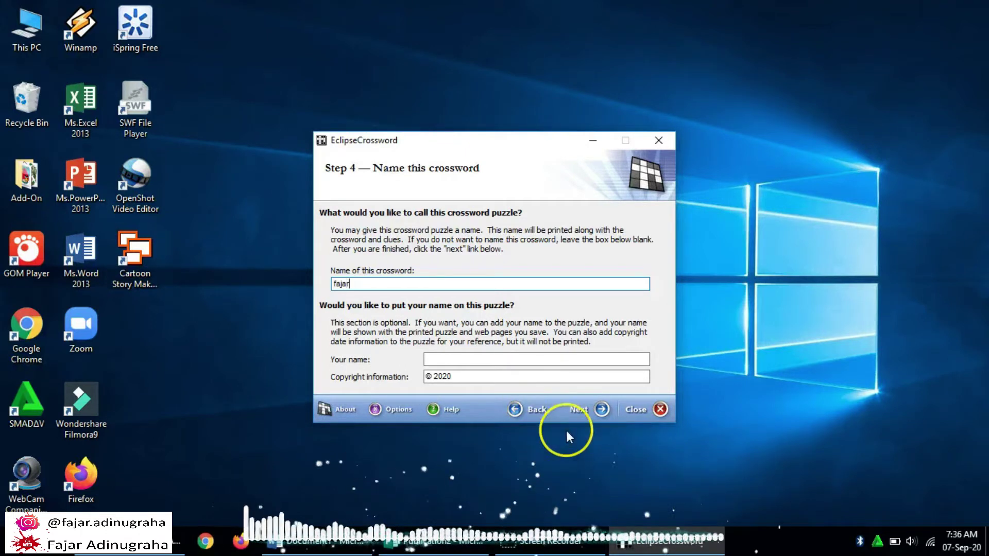
click(587, 417)
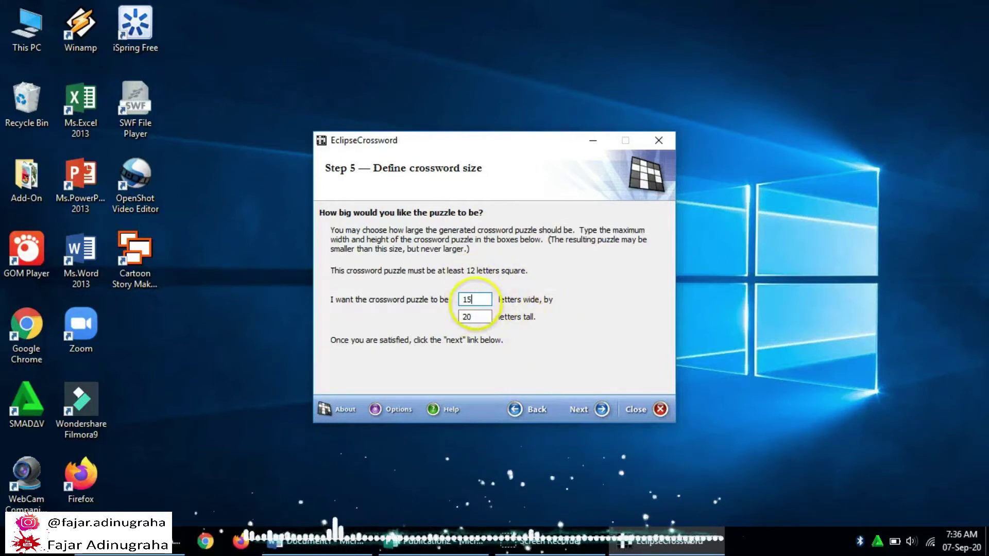
Set the crossword size to 15 letters wide by 15 letters tall and generate the puzzle
click(462, 316)
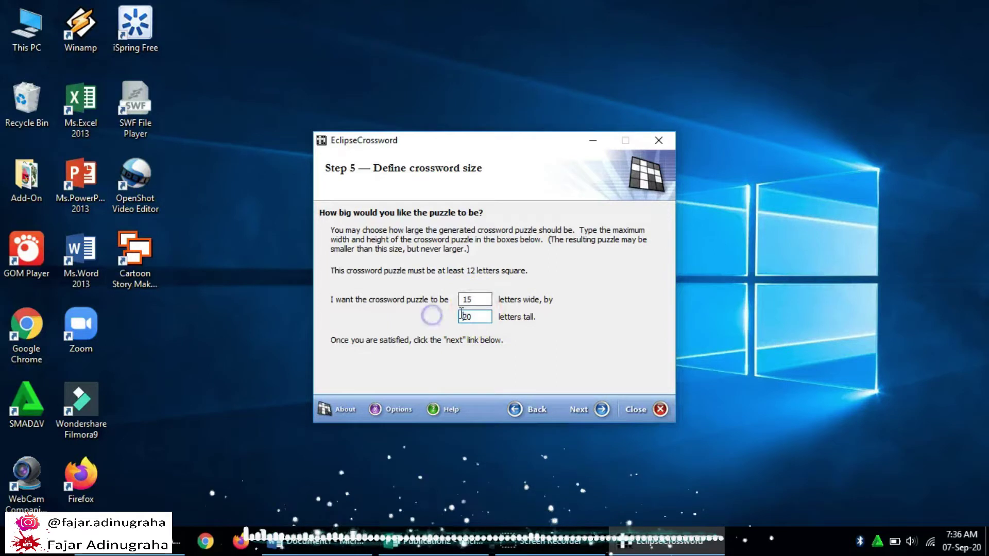
text(14)
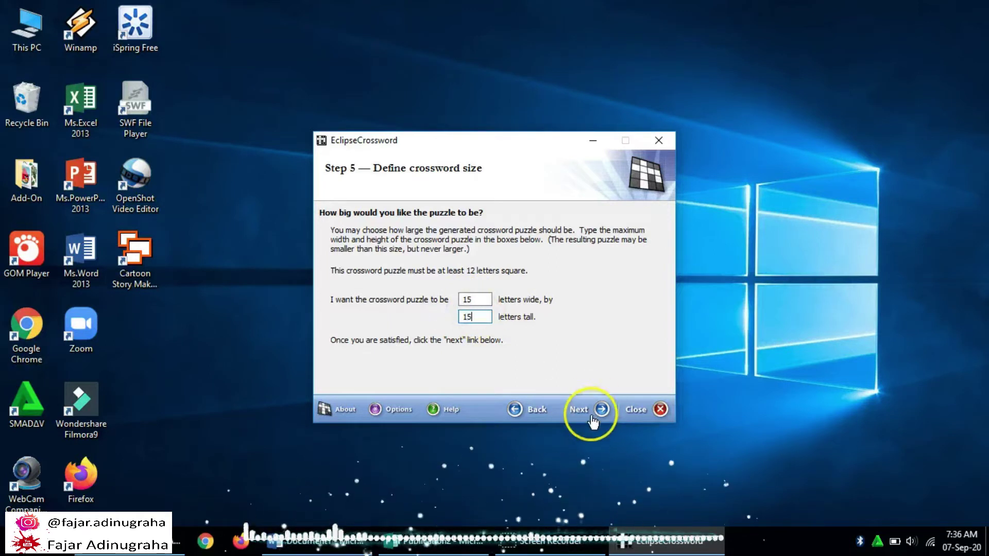
click(592, 411)
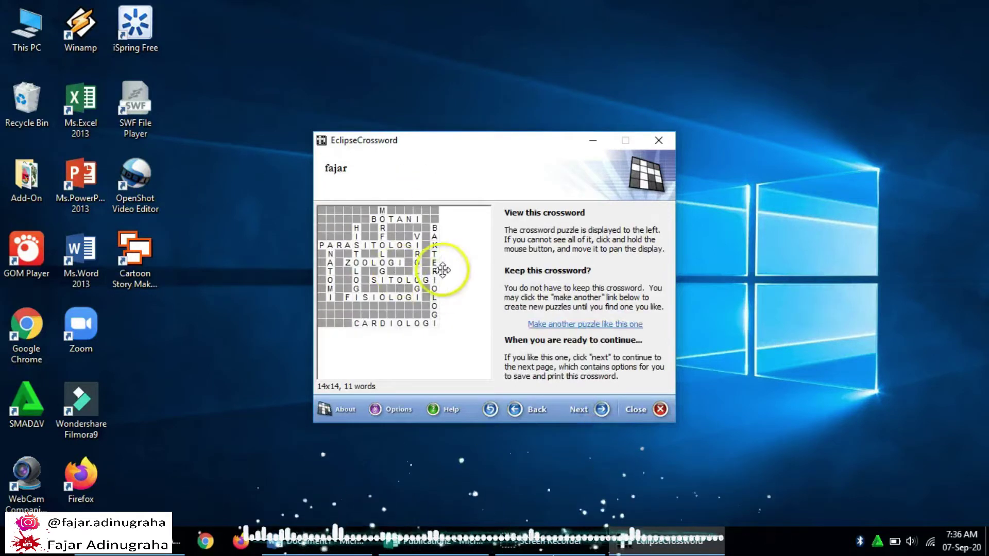
Return to the size settings and try a crossword of 10 by 10 letters
click(513, 408)
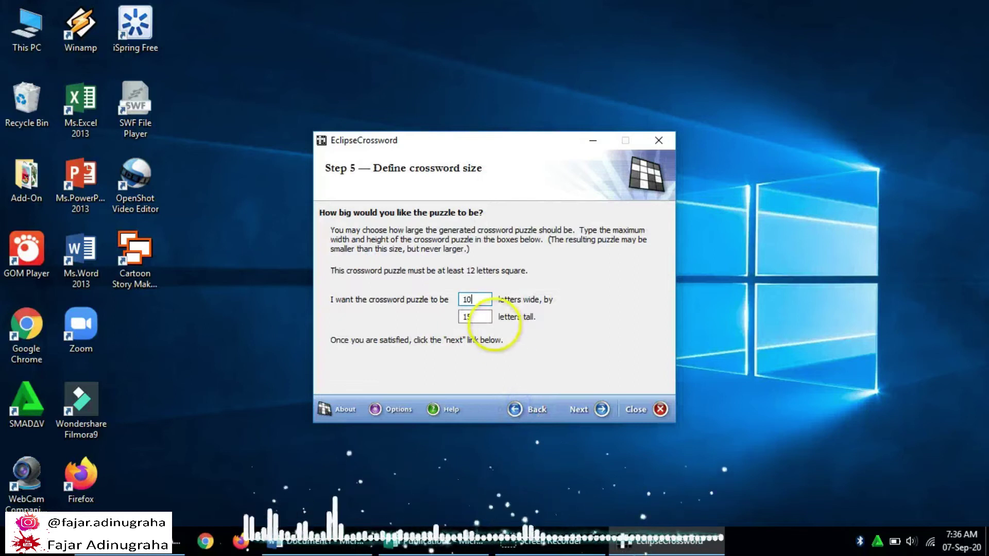
click(459, 317)
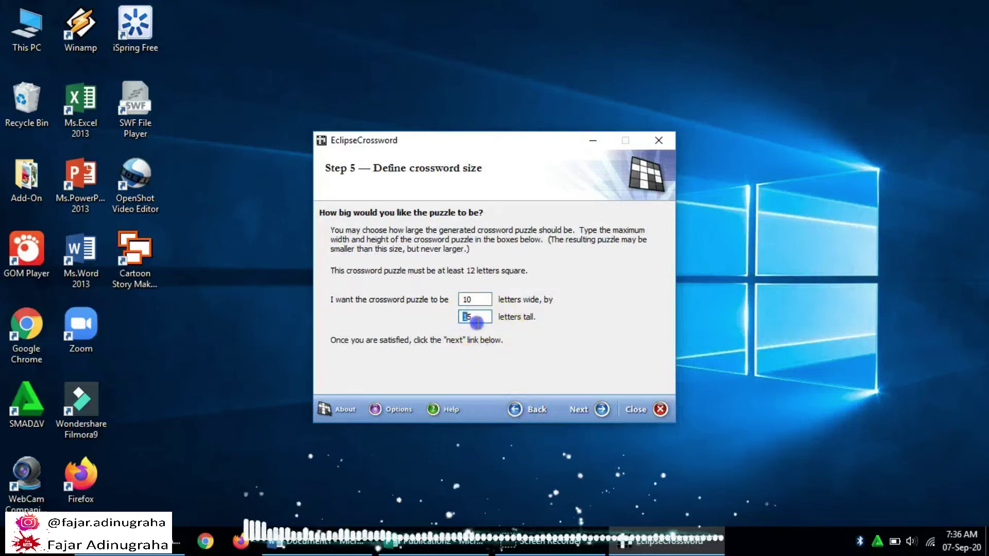
click(582, 409)
click(608, 324)
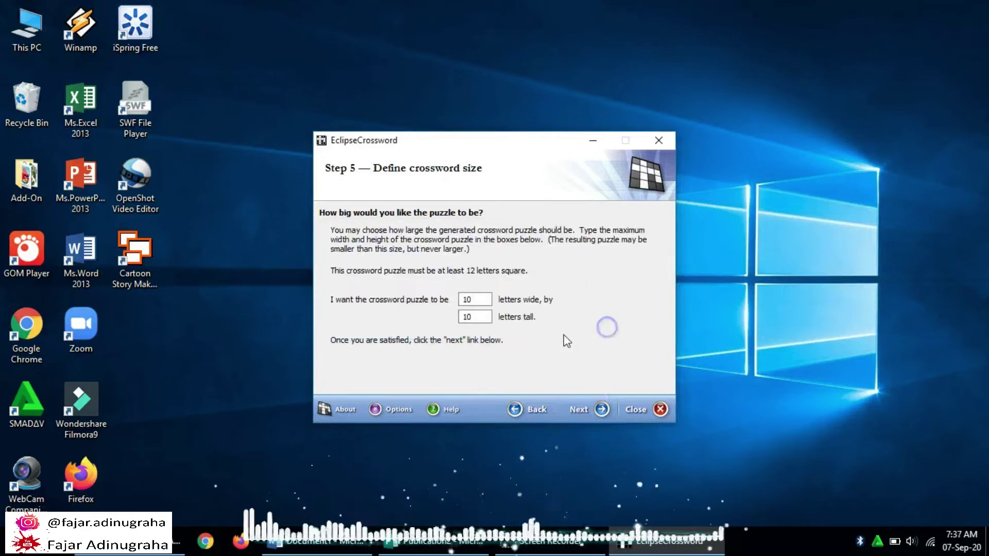
Set the crossword size to 12 letters wide by 12 letters tall and generate the puzzle
double_click(467, 299)
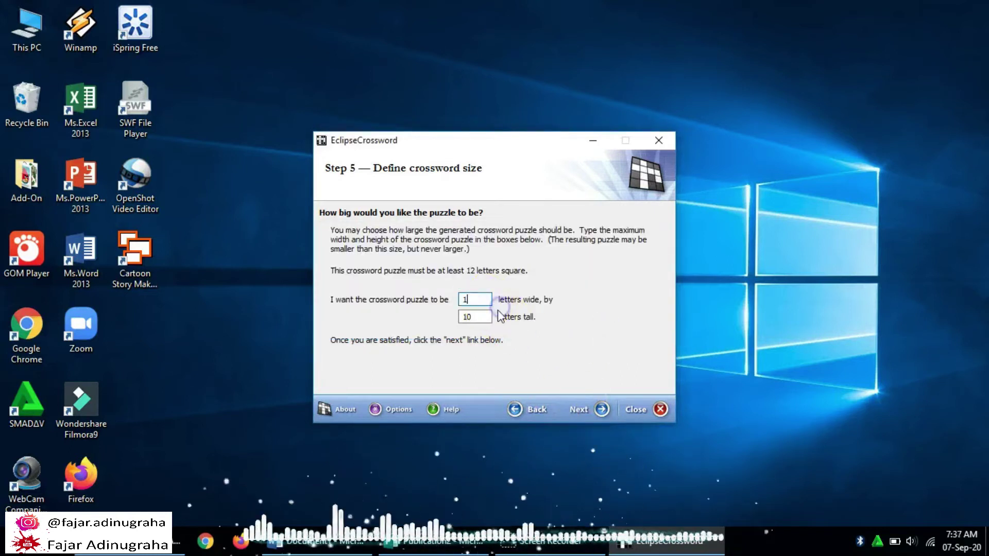
double_click(467, 316)
text(12)
click(577, 410)
click(352, 286)
click(574, 410)
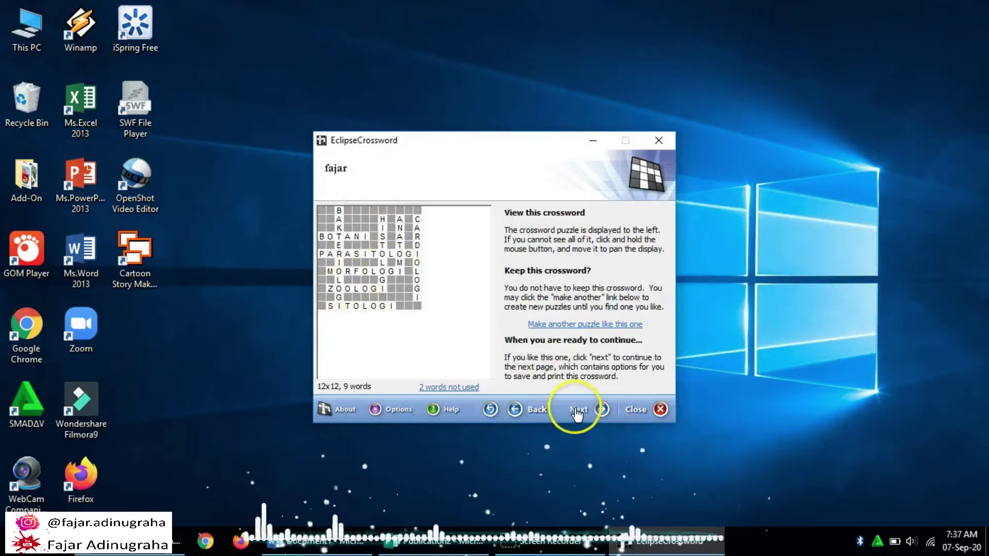
Go back to the size settings, set the crossword to 20 by 20 letters and regenerate the puzzle
click(523, 411)
click(523, 411)
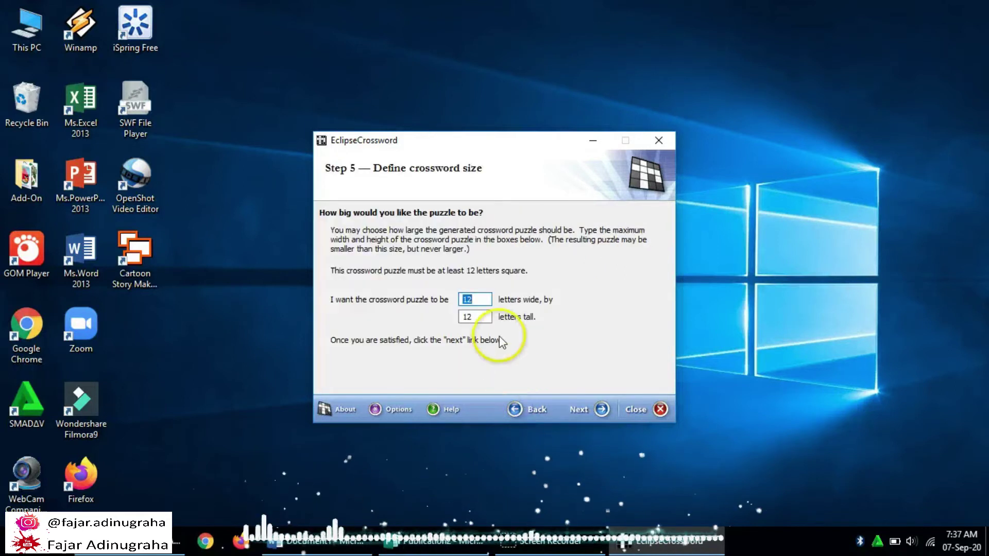
double_click(469, 317)
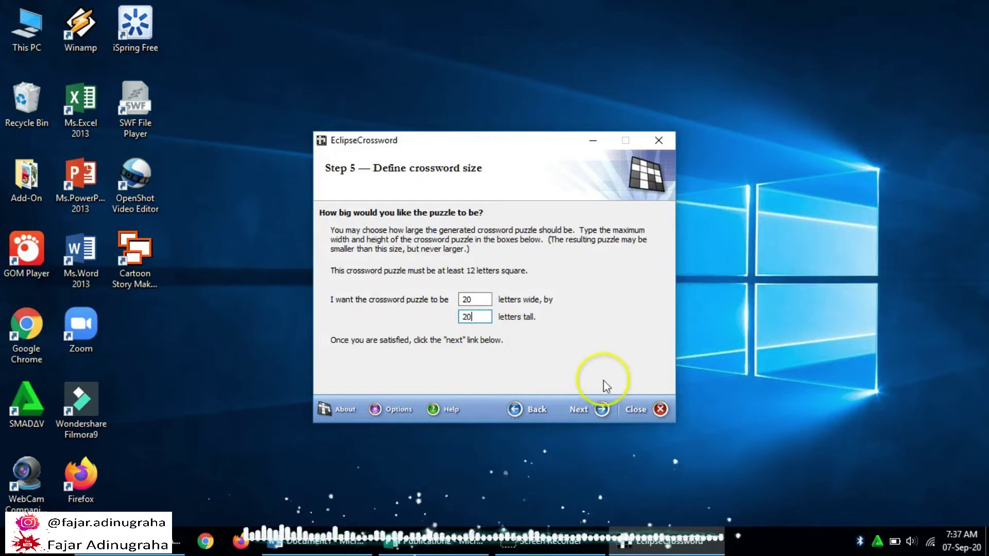
click(586, 408)
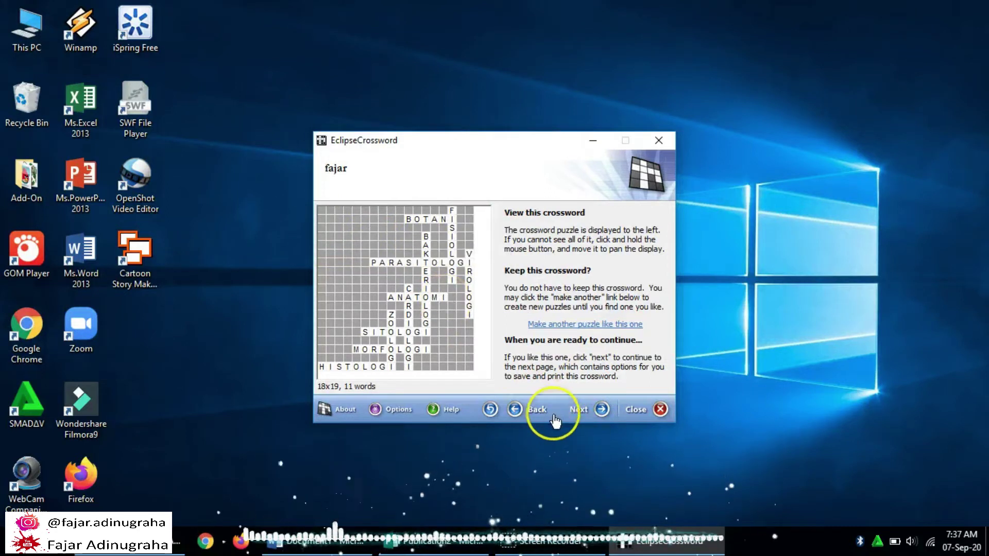
Go back to the size settings, set the crossword to 15 by 15 letters and generate the puzzle again
click(530, 410)
text(15)
double_click(476, 317)
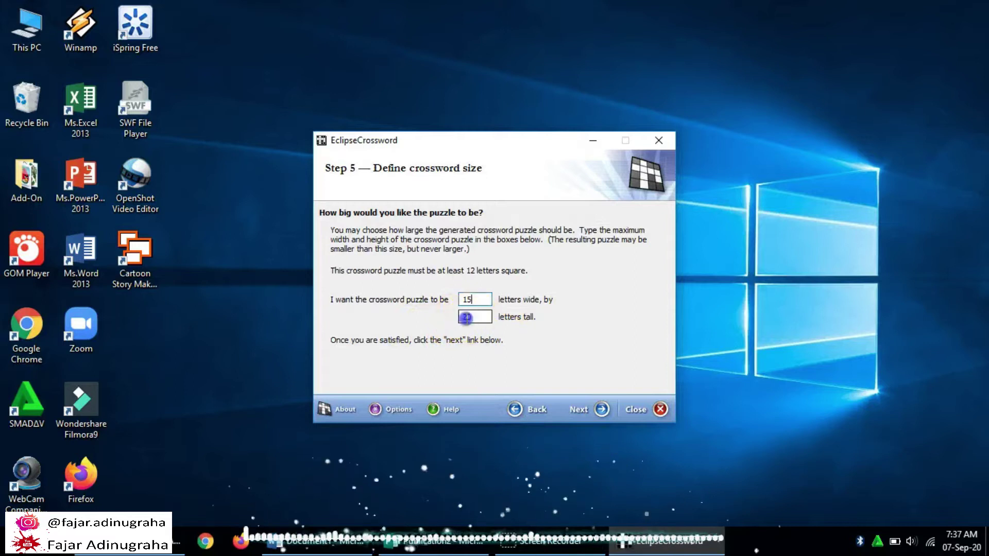
text(15)
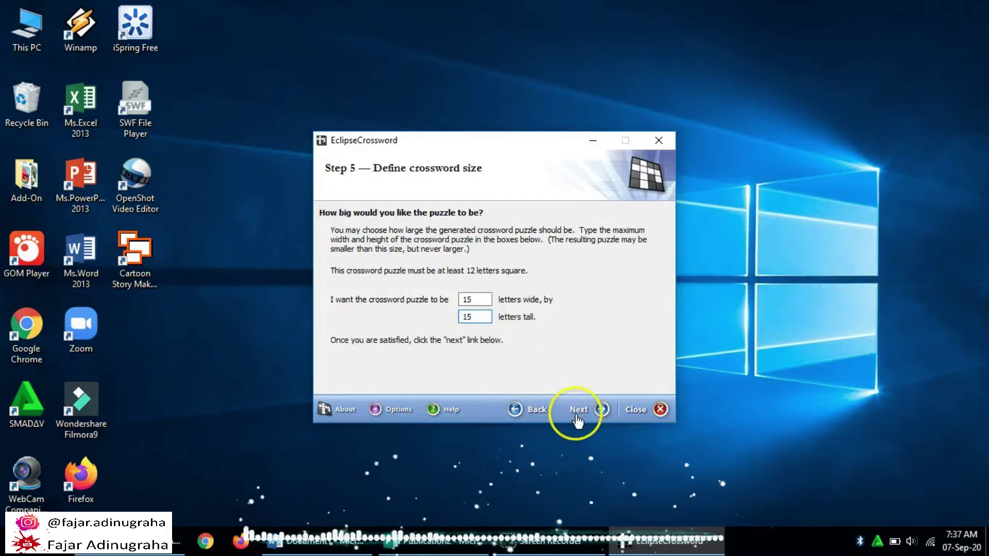
click(579, 410)
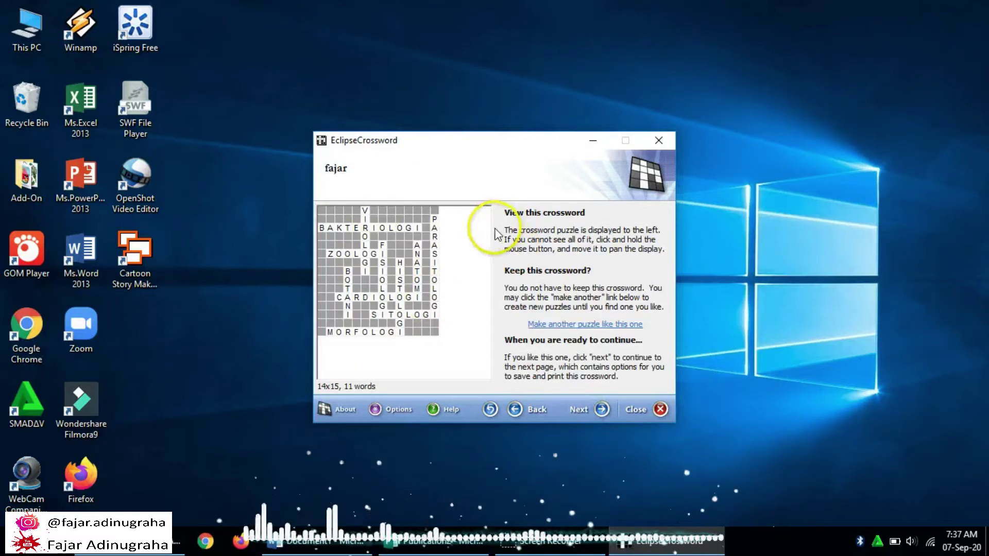
Accept the generated puzzle and save the crossword as 1 in the TTS folder
click(578, 410)
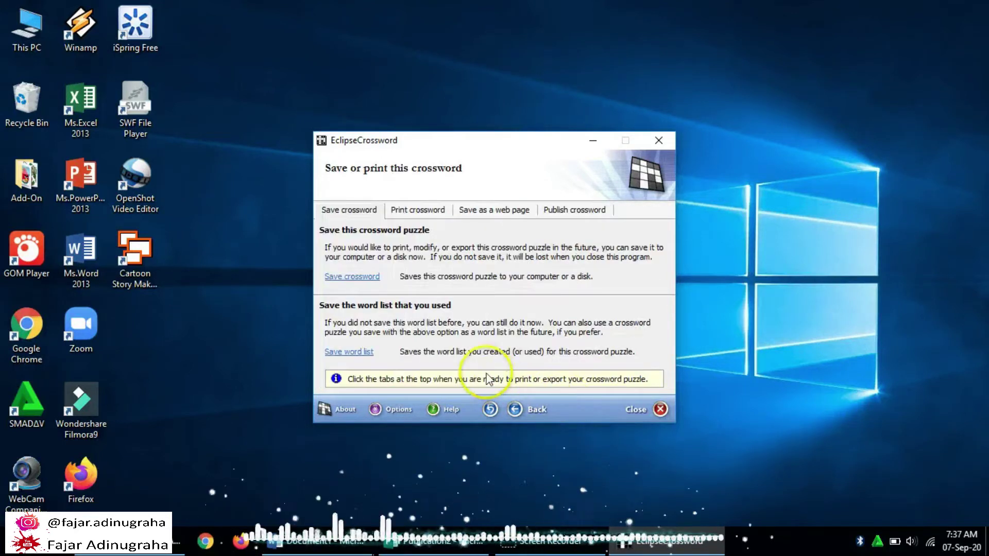
click(351, 281)
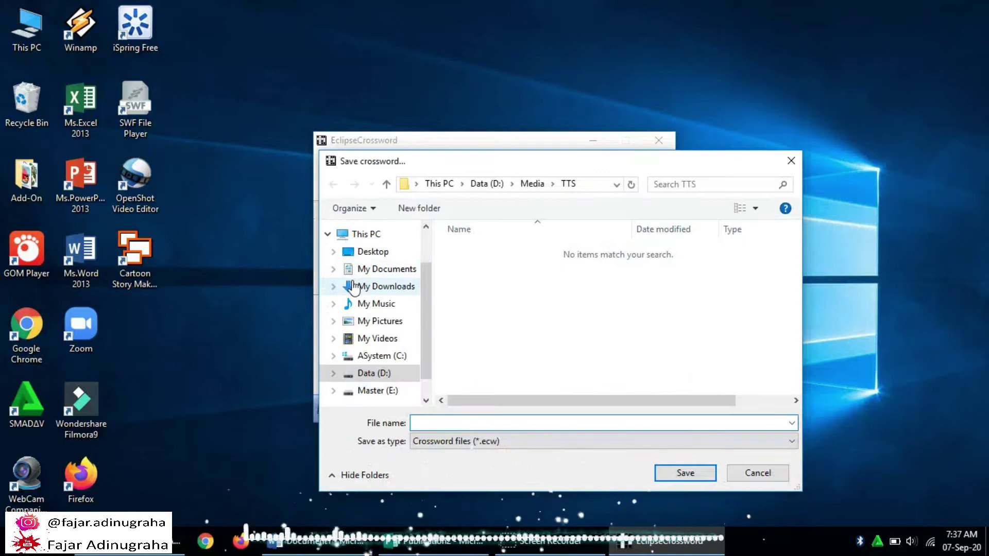
text(1)
click(688, 473)
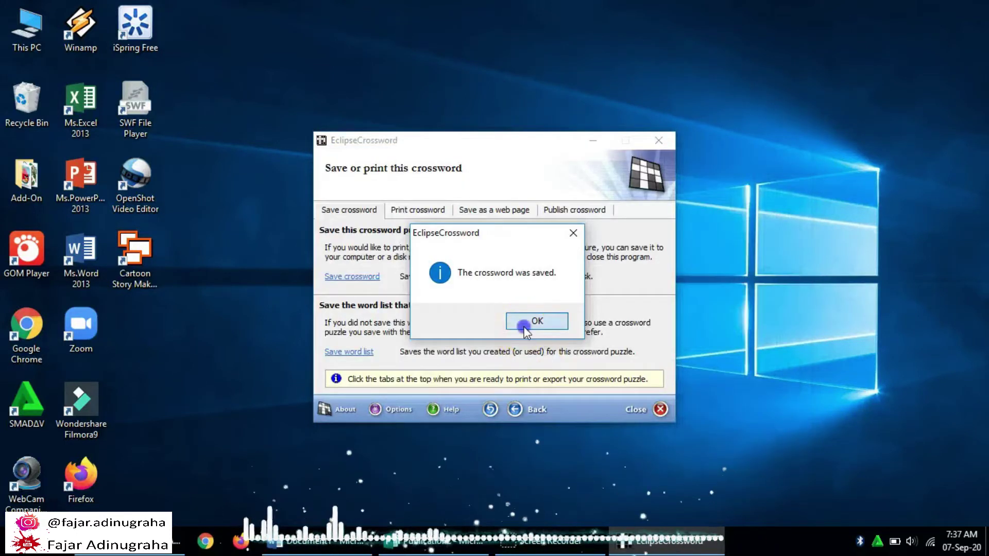
click(525, 330)
Save the word list in the TTS folder as 1.b, declining to replace the existing 1.ewl
click(351, 352)
text(1)
click(666, 472)
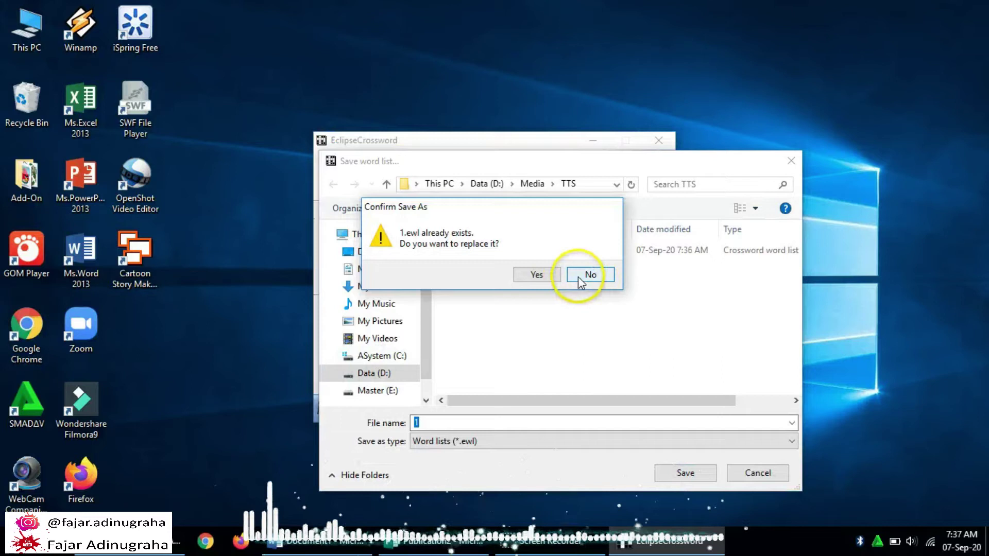
click(578, 277)
click(428, 422)
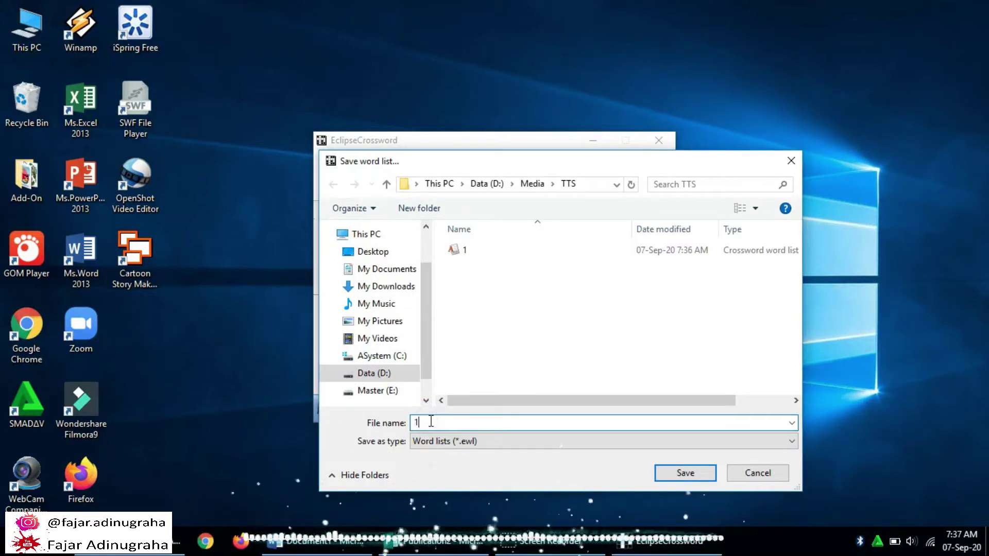
text(.)
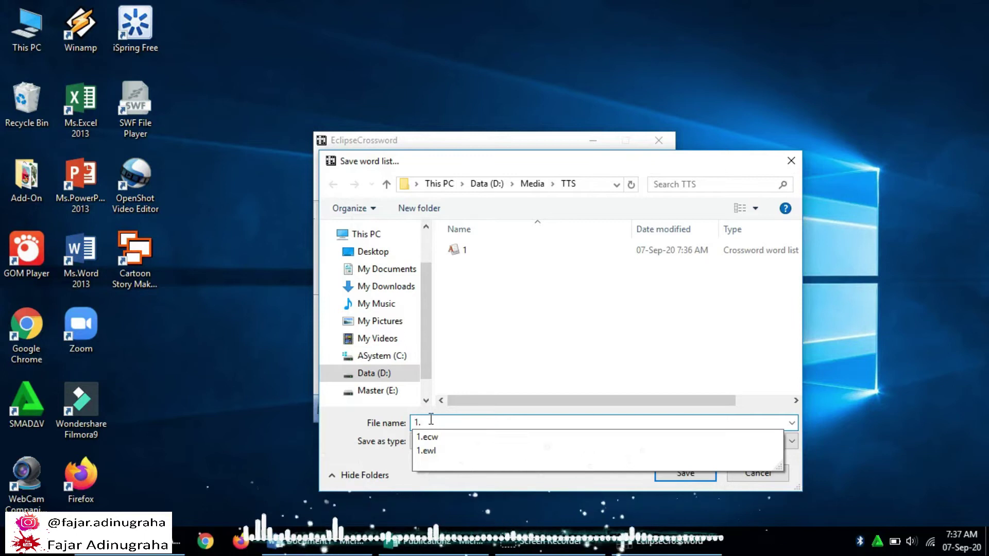
click(634, 489)
click(669, 473)
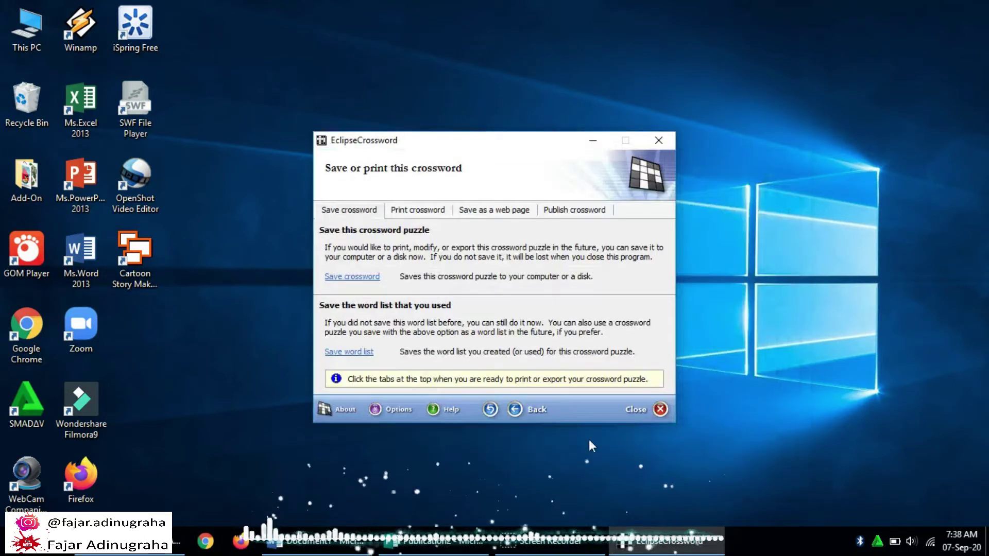
Export the crossword clues for publishing in rich text format (RTF) under the name 1
click(494, 210)
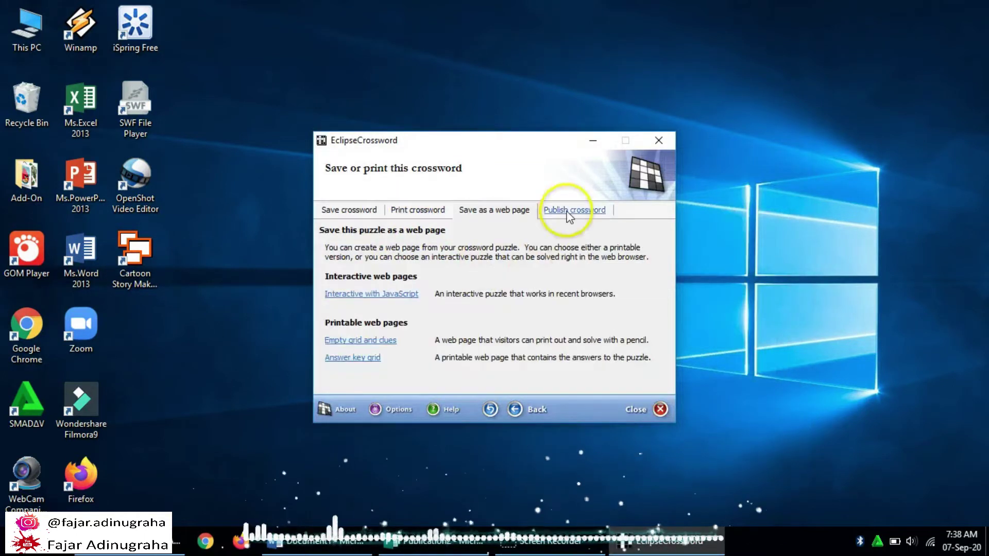
click(569, 211)
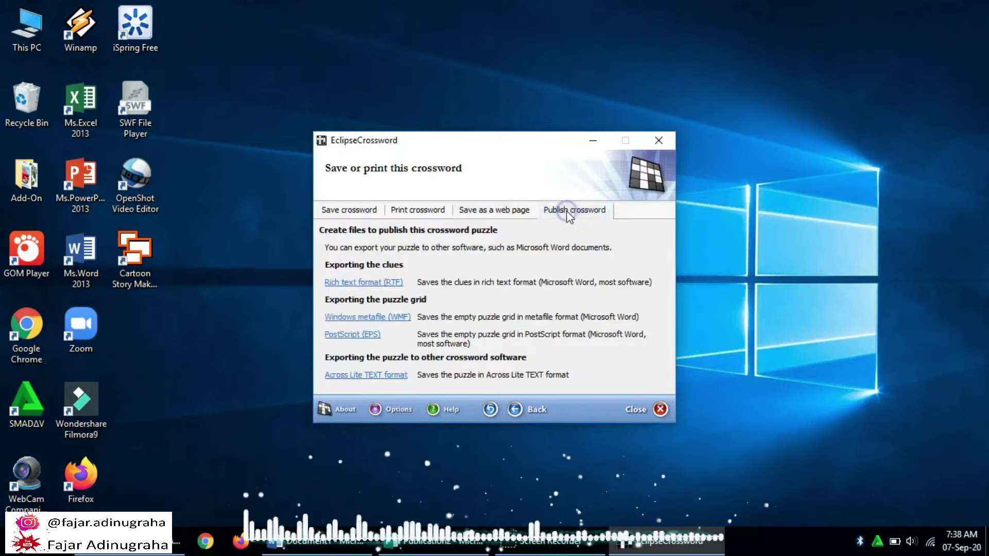
click(400, 286)
text(1)
click(618, 367)
click(683, 484)
Export the puzzle grid both as a Windows metafile (WMF) and as PostScript (EPS), each named 1
click(363, 317)
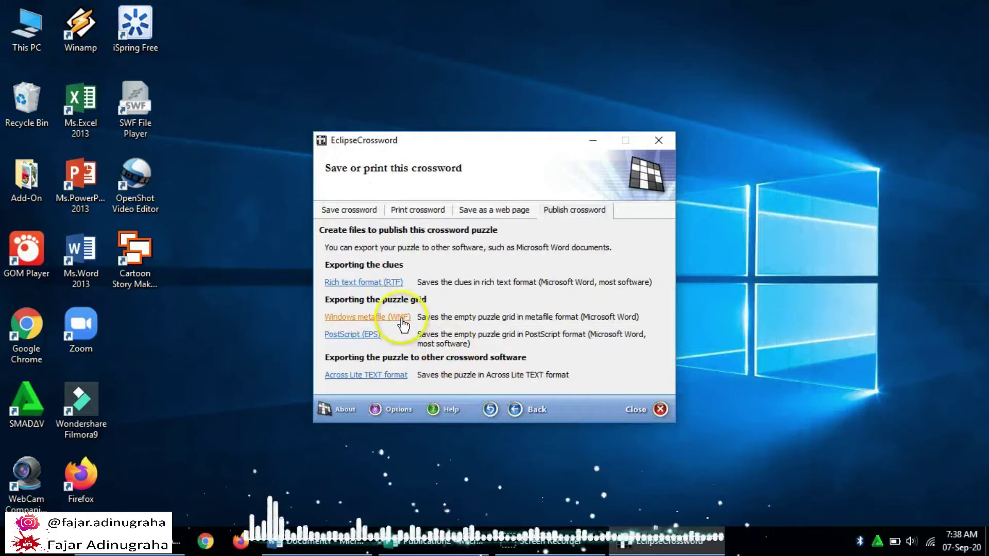
text(1)
click(705, 372)
click(689, 470)
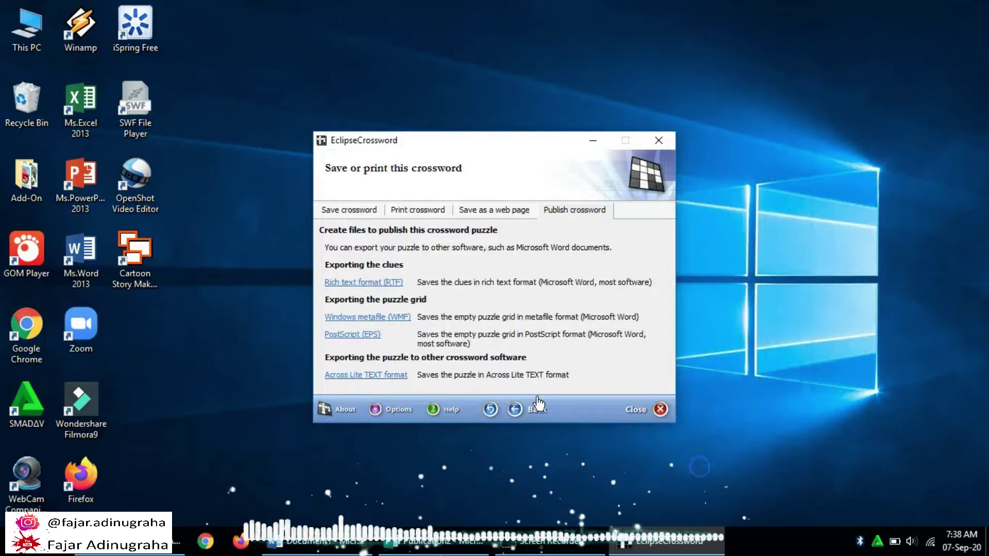
click(352, 335)
text(1)
click(633, 338)
click(689, 470)
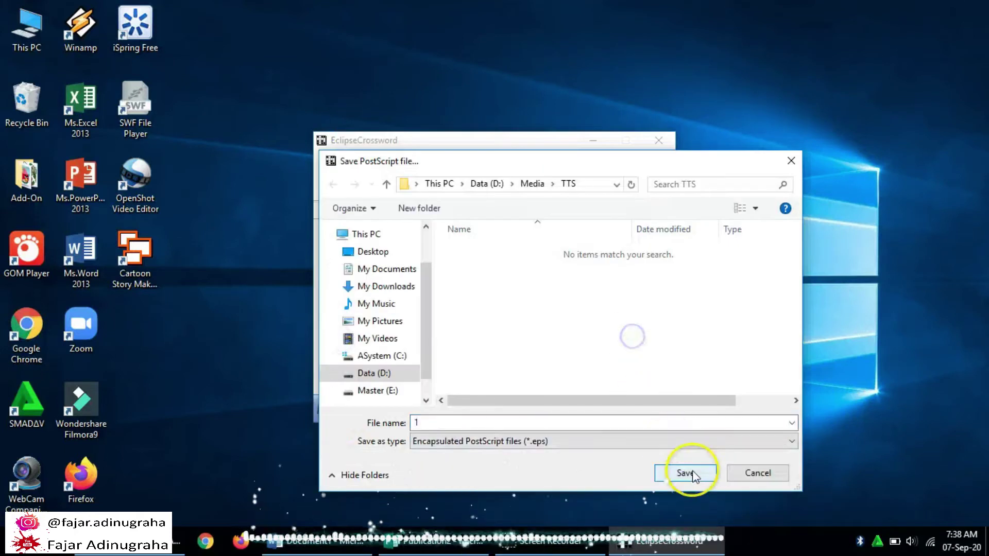
Export the puzzle in Across Lite TEXT format under the name 1, and close EclipseCrossword
click(380, 376)
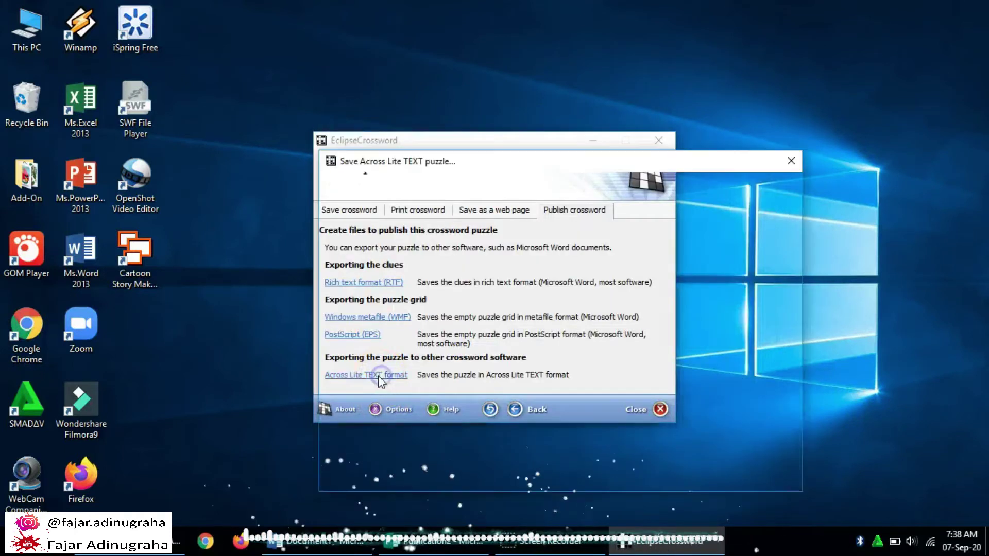
text(1)
click(696, 473)
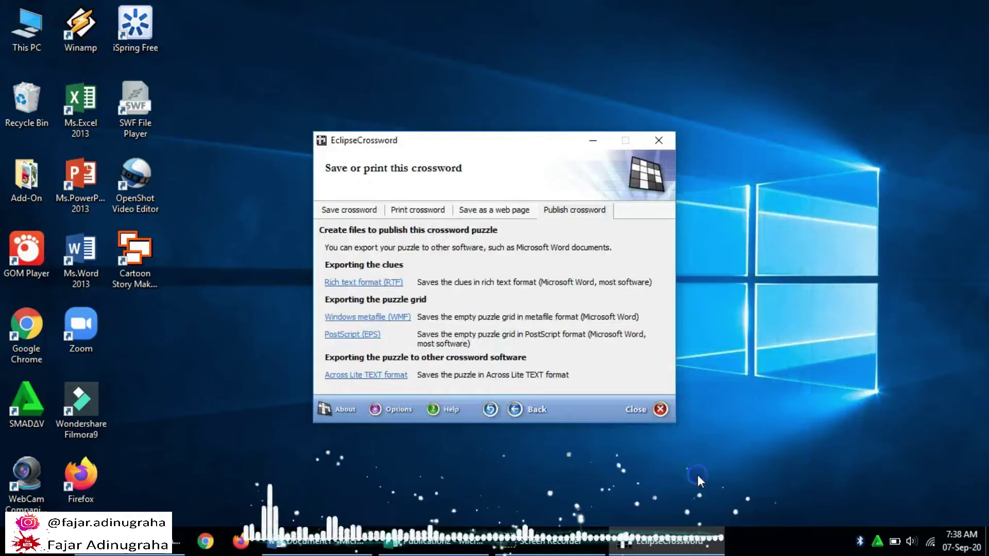
click(639, 410)
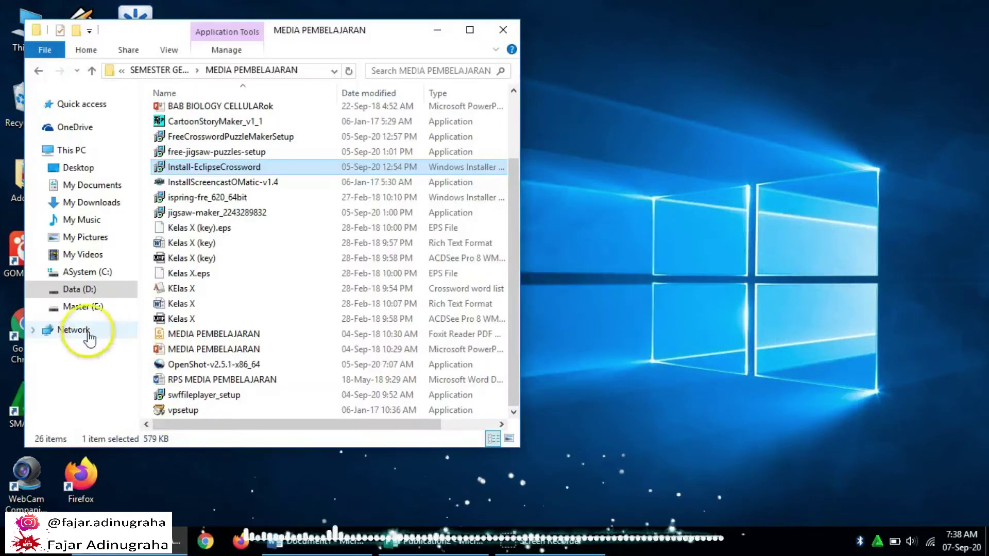
Browse to the Media\TTS folder on Data (D:) and check the rich text answer key 1 (key) in Word
click(83, 289)
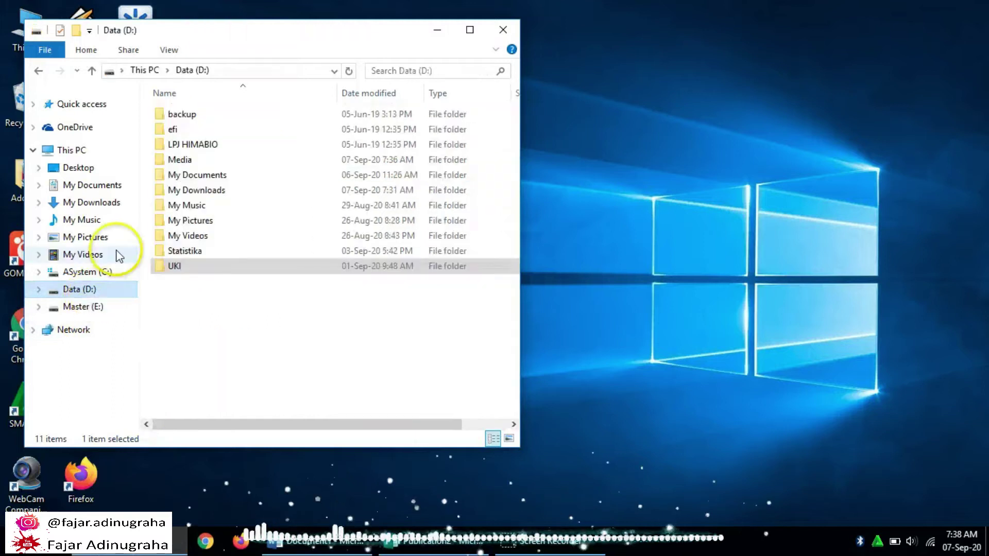
double_click(194, 160)
double_click(451, 152)
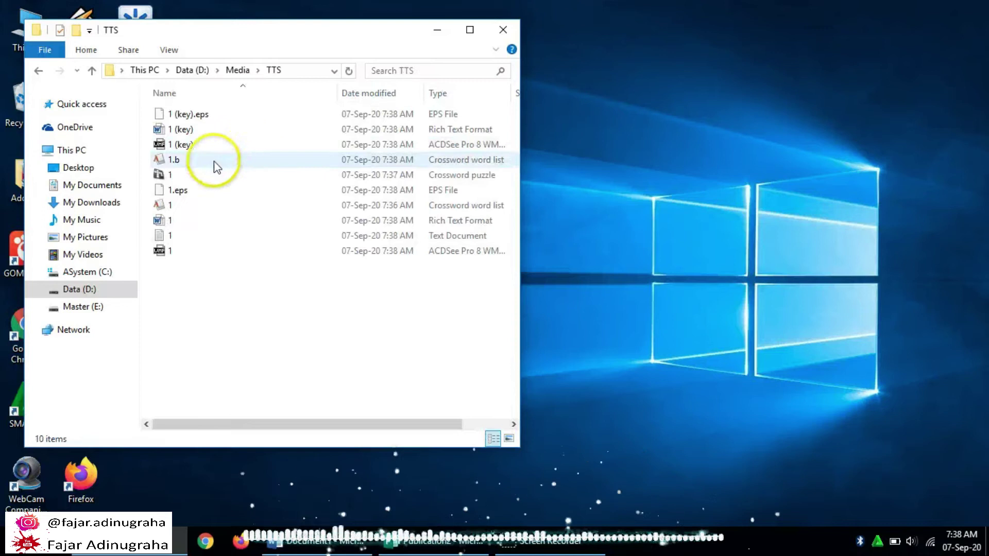
double_click(188, 130)
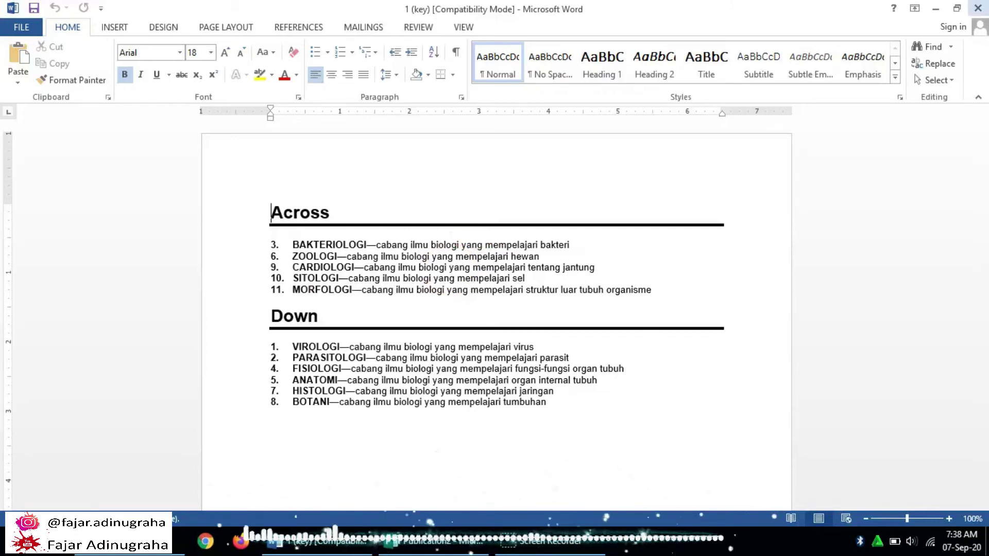
click(977, 8)
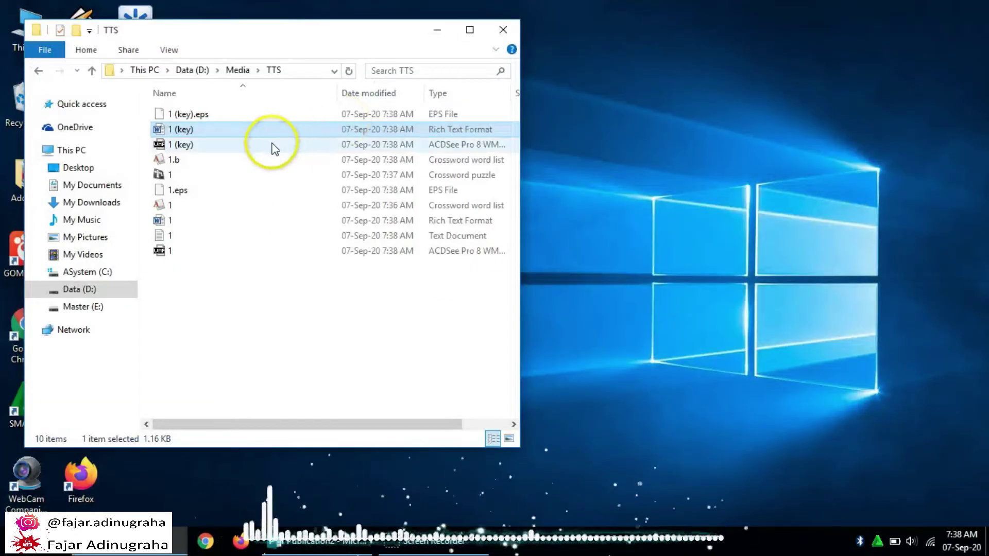
View the answer key grid picture 1 (key) in Paint, and close it again
click(204, 148)
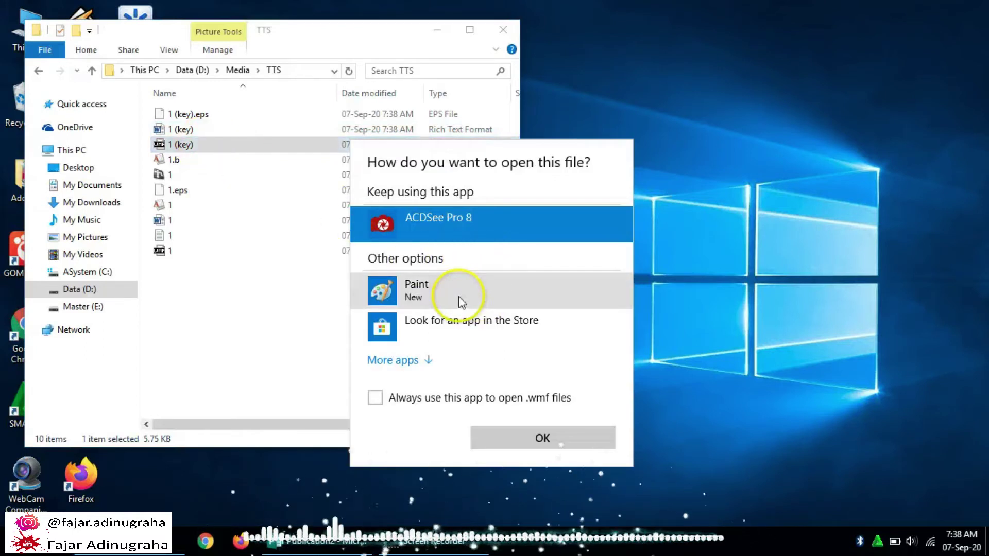
click(460, 302)
click(530, 439)
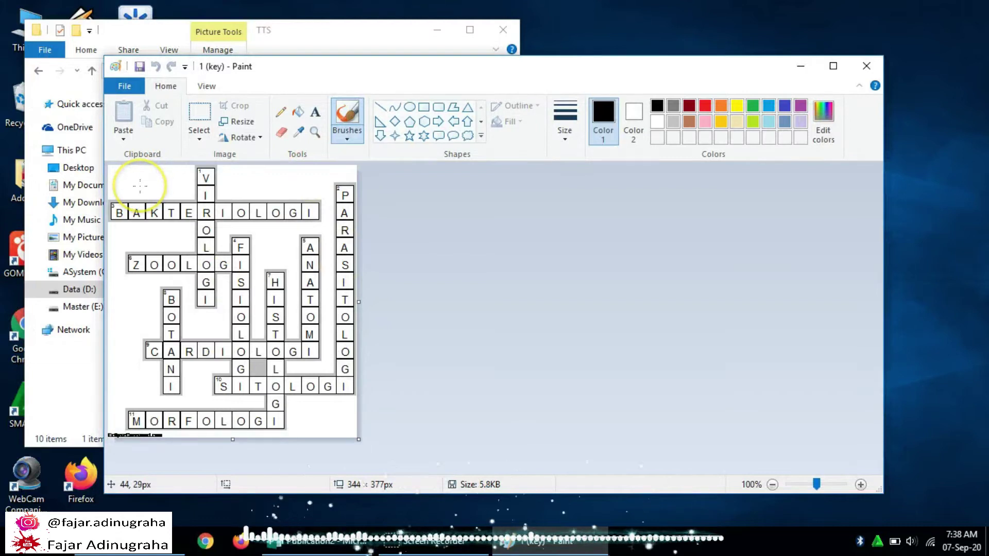
click(871, 72)
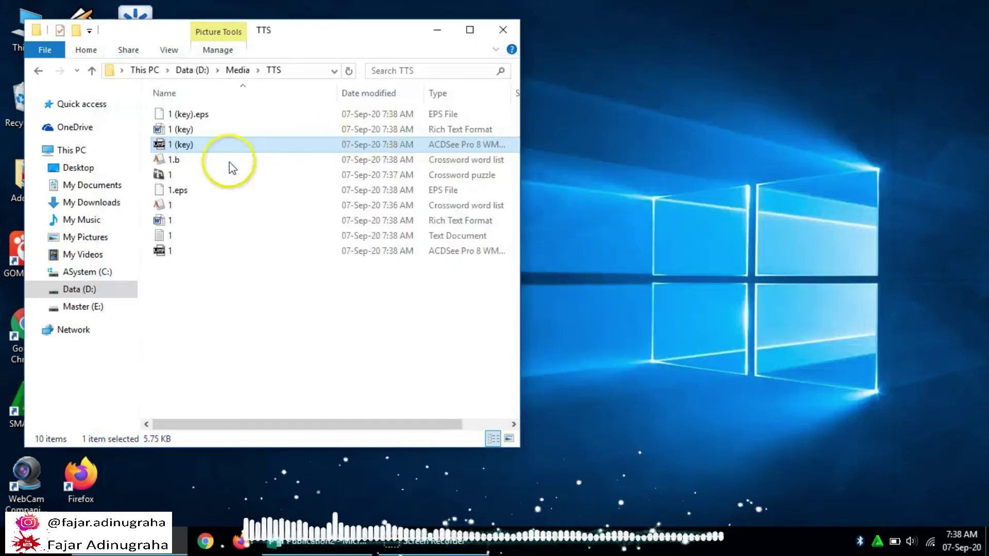
Check the saved crossword puzzle file 1 and the word list 1.b in EclipseCrossword, closing each one
double_click(185, 175)
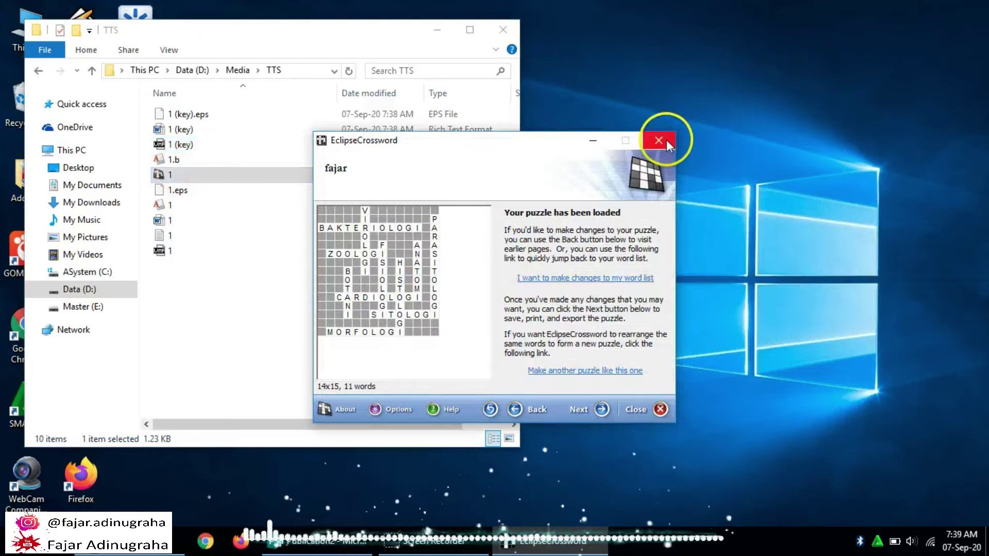
click(659, 141)
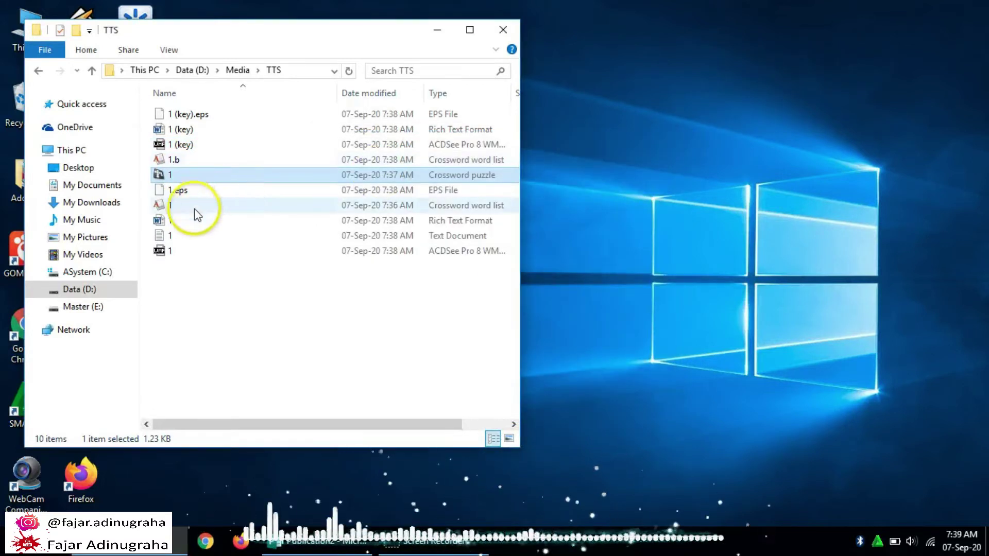
double_click(186, 160)
click(659, 141)
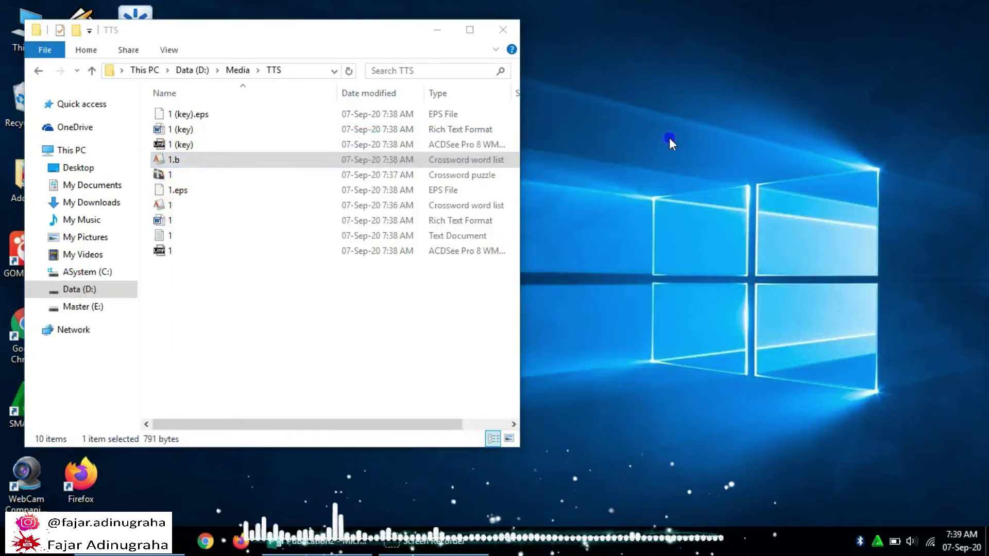
Open the rich text clues document 1 in Word and the empty grid picture 1 in Paint
double_click(190, 220)
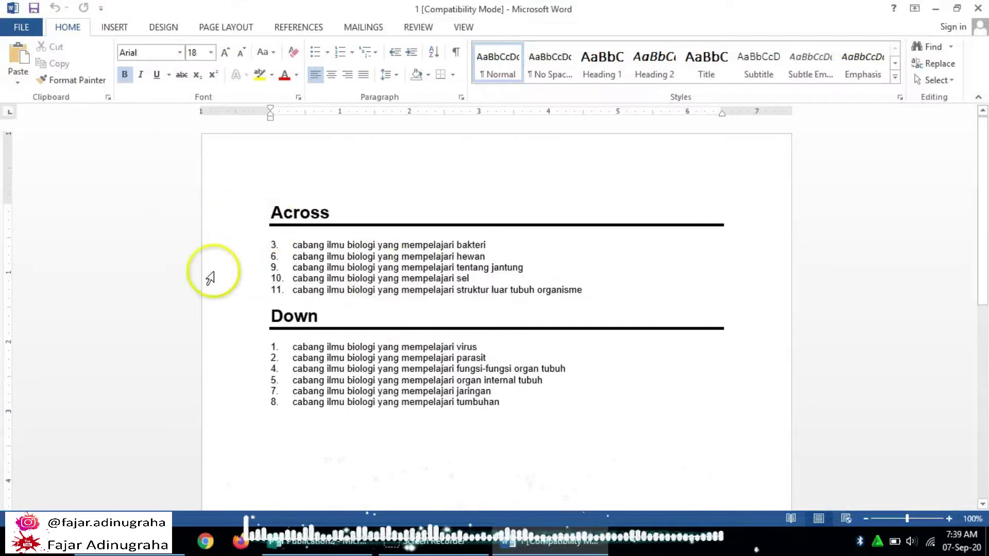
click(301, 542)
click(300, 542)
click(183, 541)
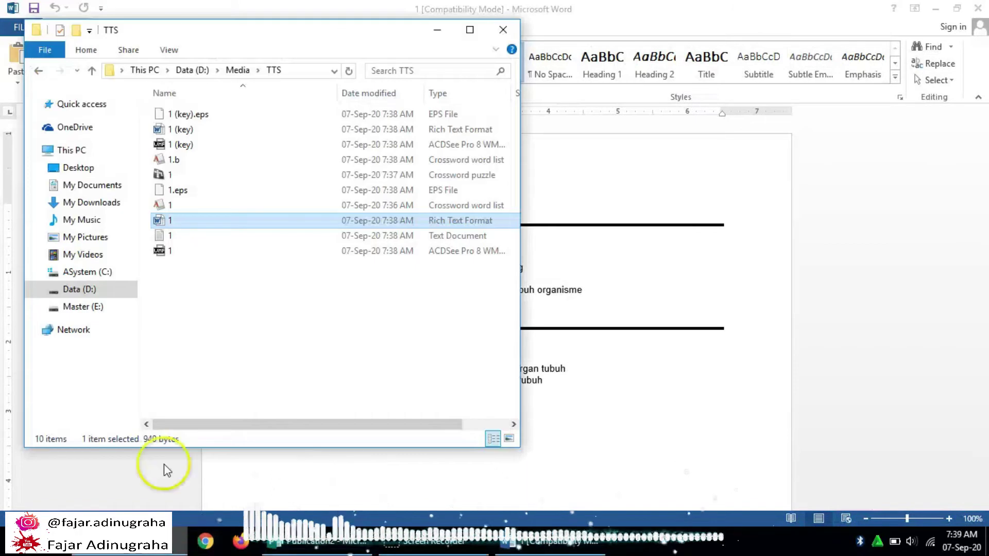
double_click(176, 250)
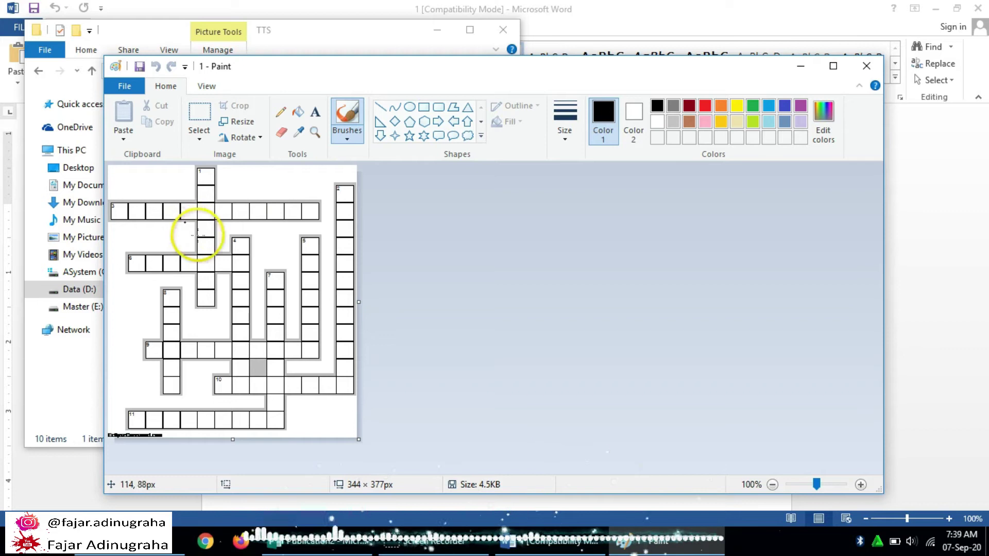
click(118, 83)
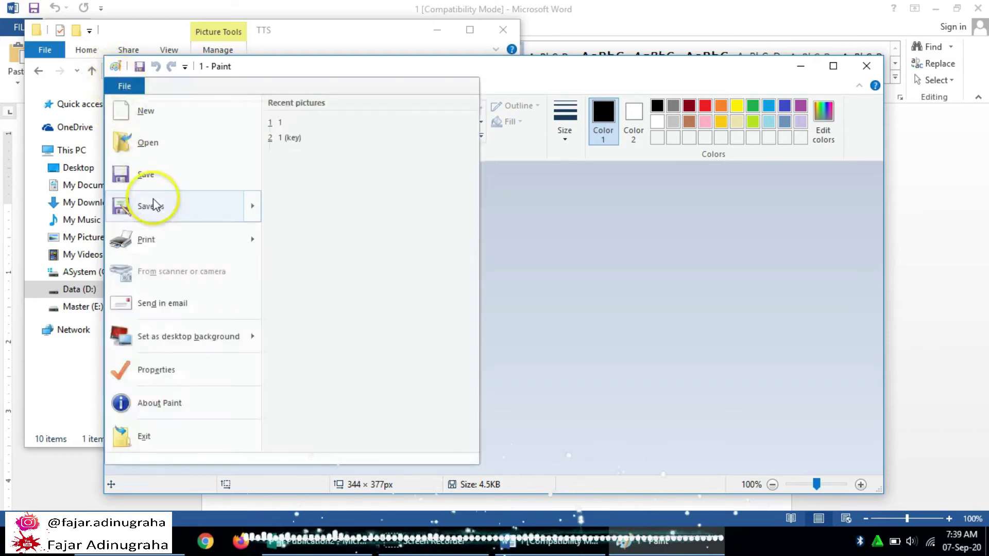
mouse_move(153, 201)
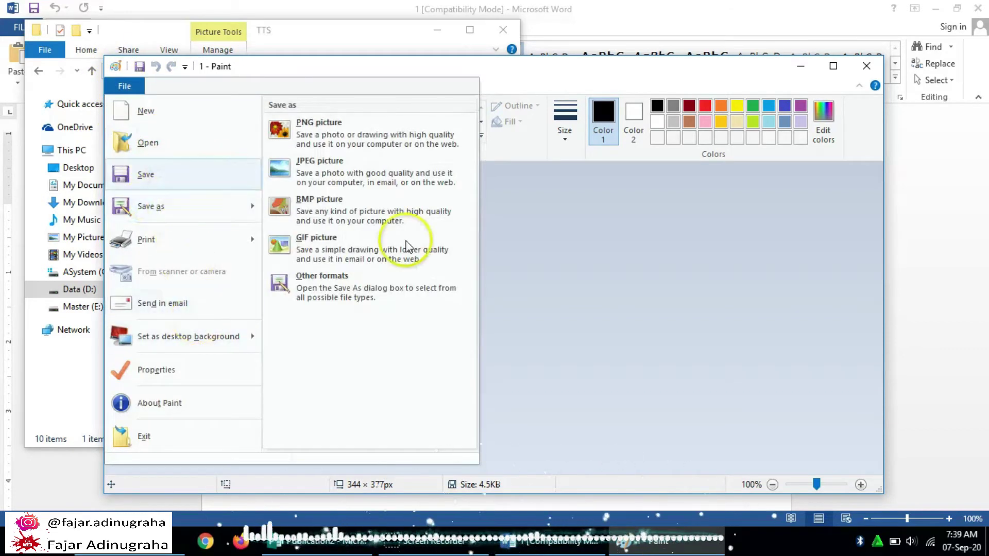
click(689, 311)
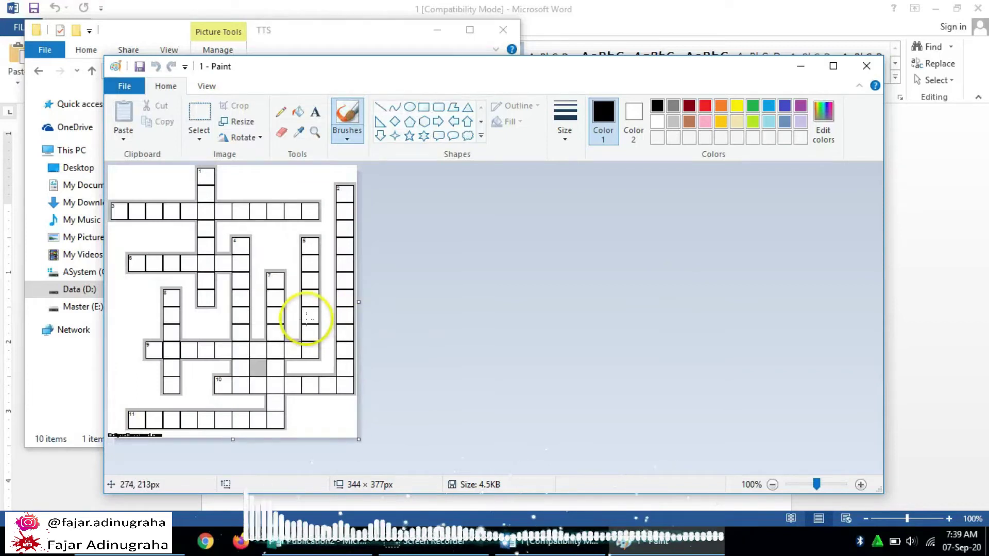
Copy the entire crossword grid picture in Paint
key(ctrl+a)
right_click(316, 276)
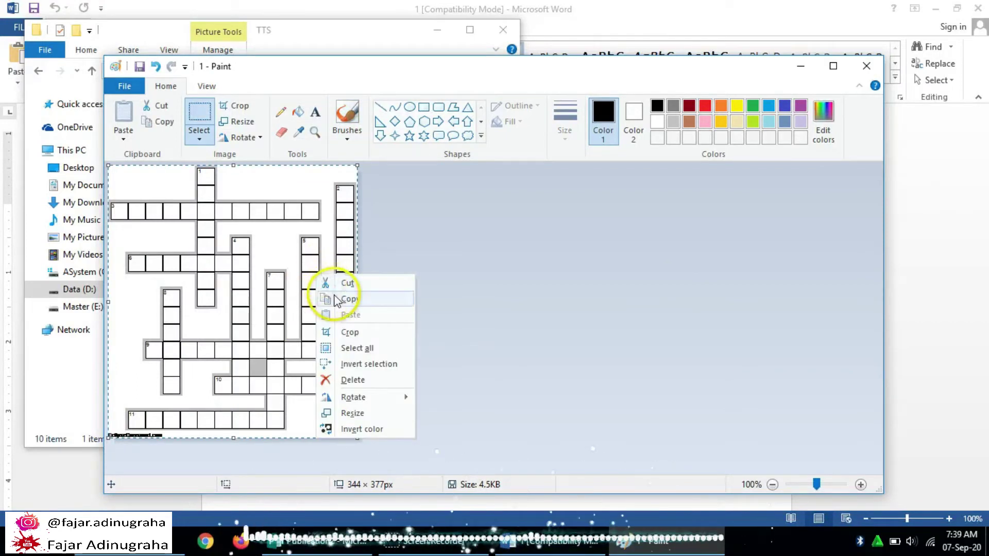
click(340, 299)
Switch to Word and start a new blank document from Word 2013
click(558, 540)
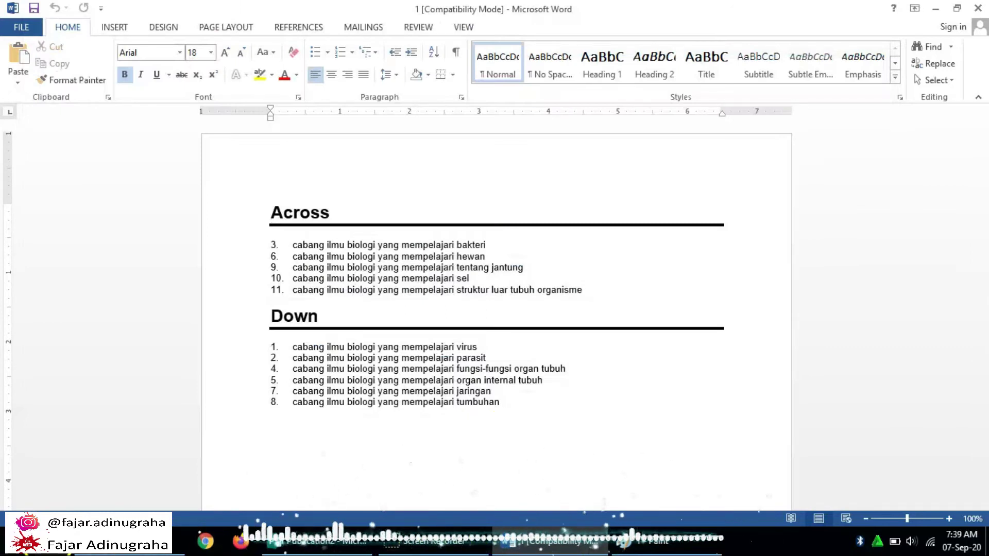
key(super+s)
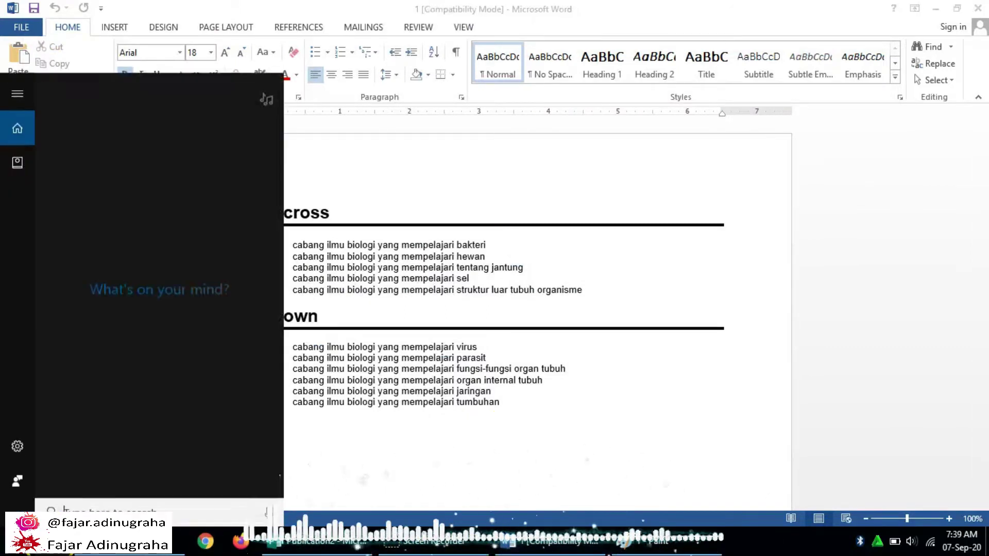
text(w)
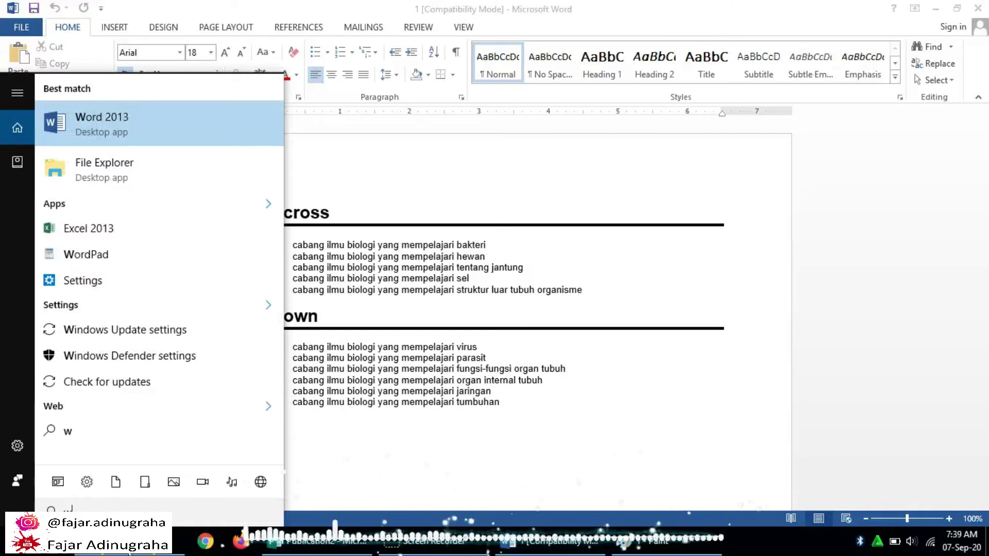
text(or)
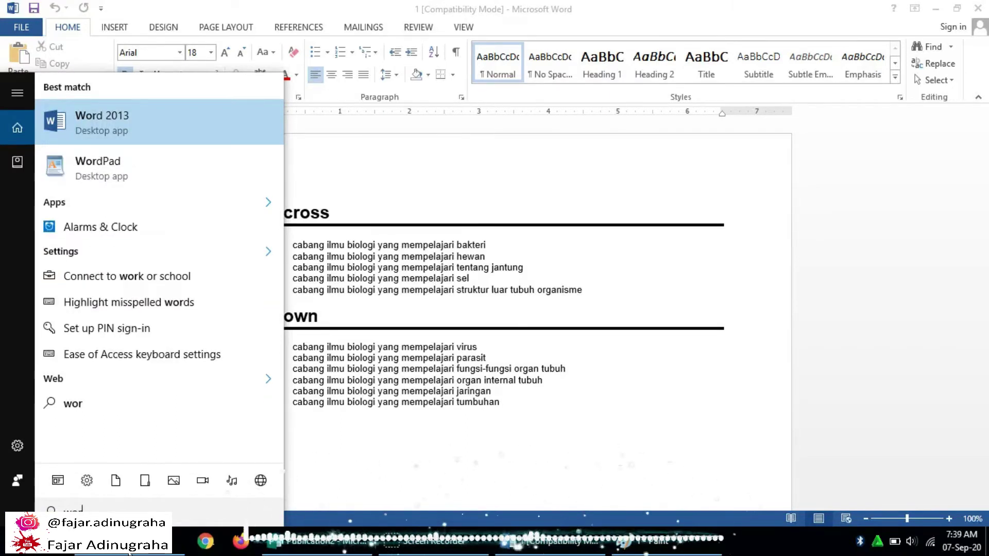
text(d)
click(141, 136)
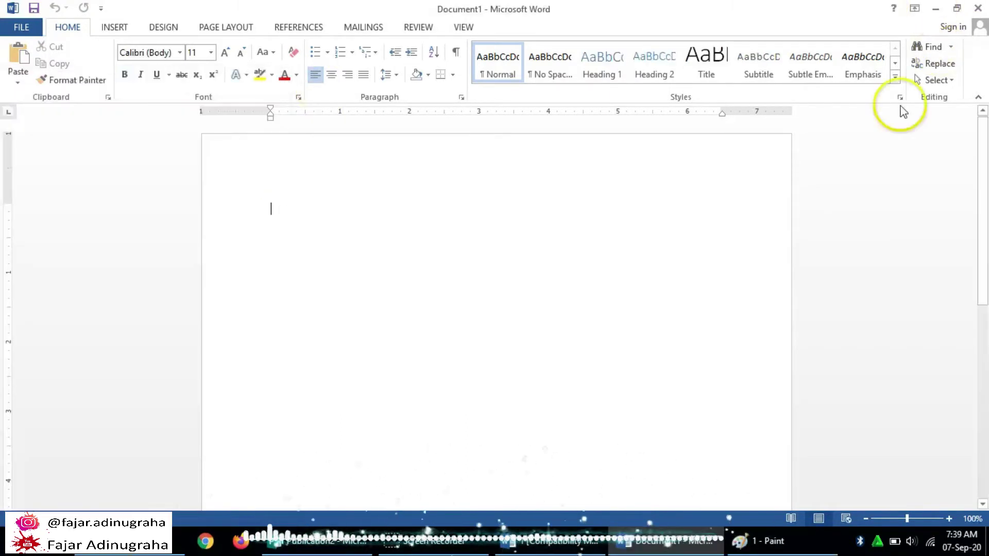
Save the blank document as a Word Document named TTS in the Media\TTS folder on Data (D:)
click(18, 29)
click(53, 171)
click(124, 157)
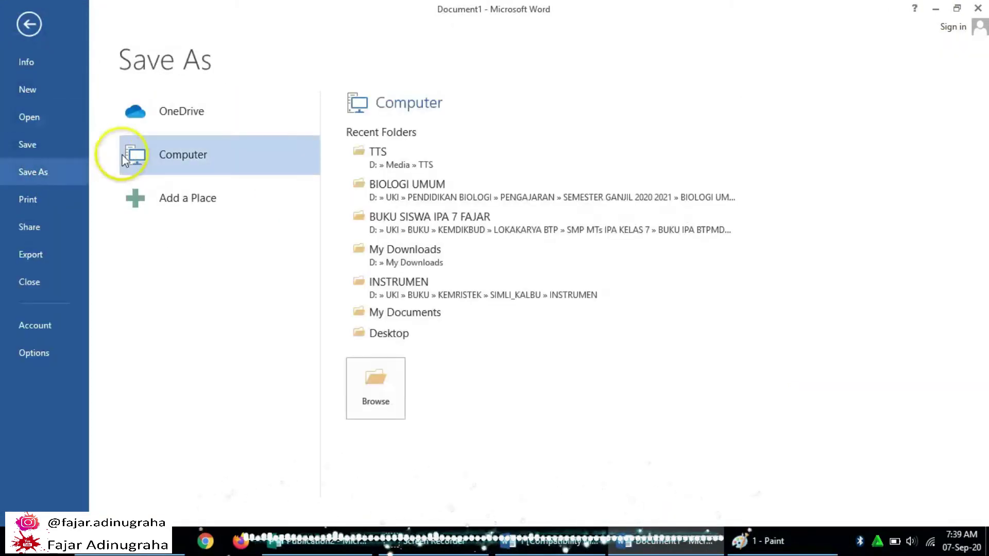
click(131, 159)
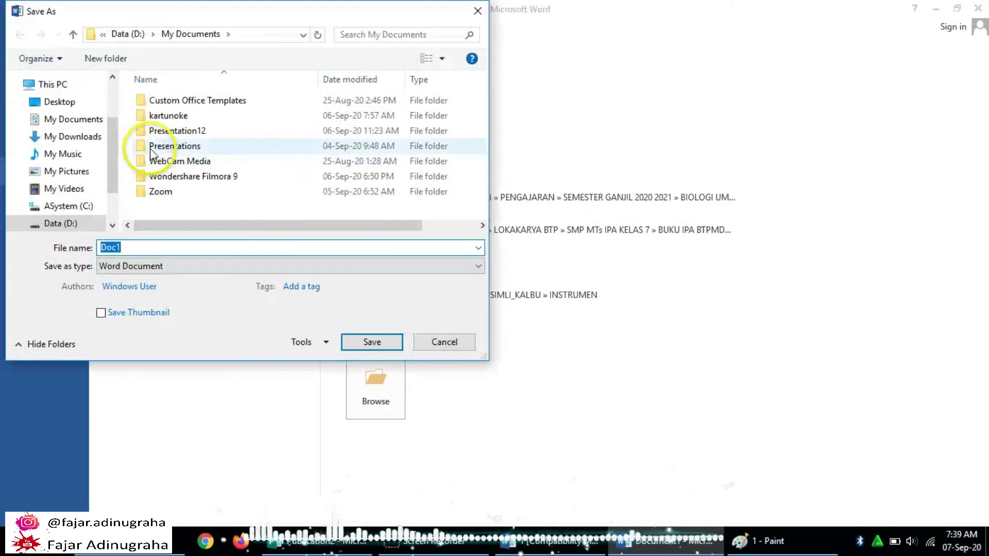
click(60, 223)
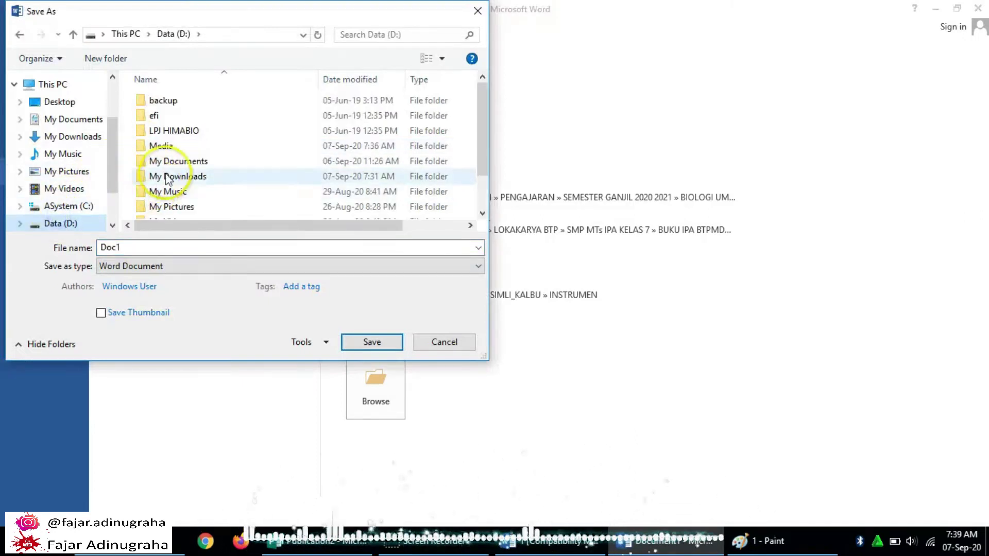
double_click(191, 147)
click(416, 129)
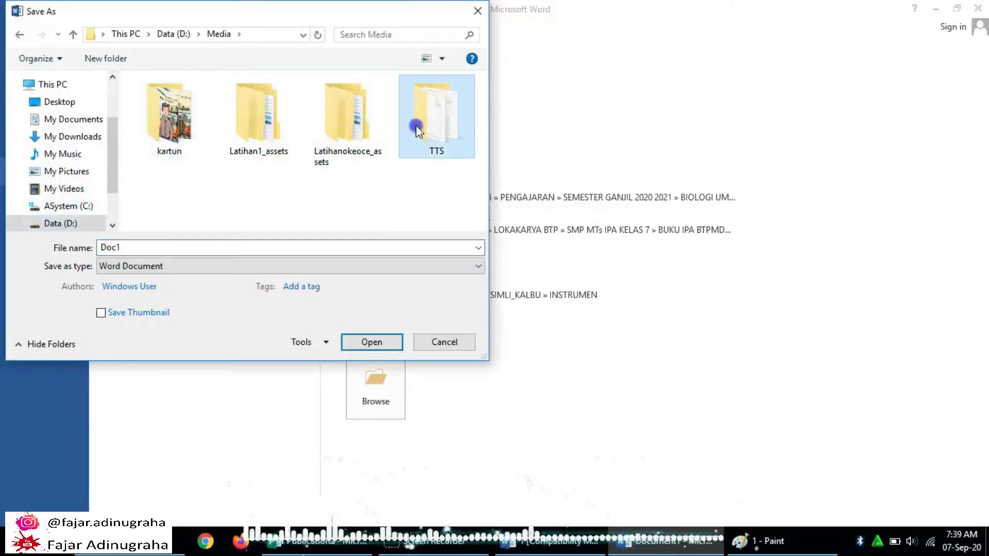
double_click(416, 126)
click(196, 247)
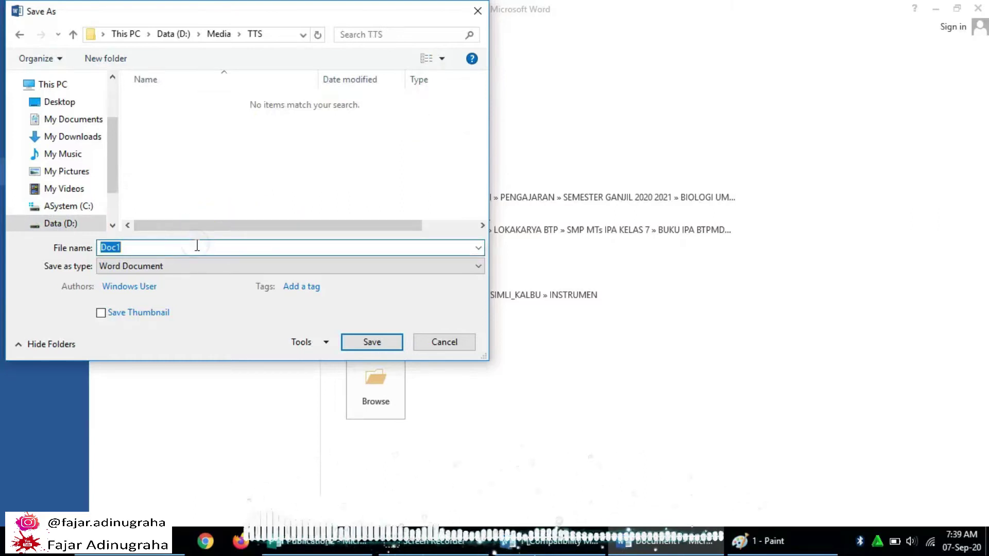
click(370, 344)
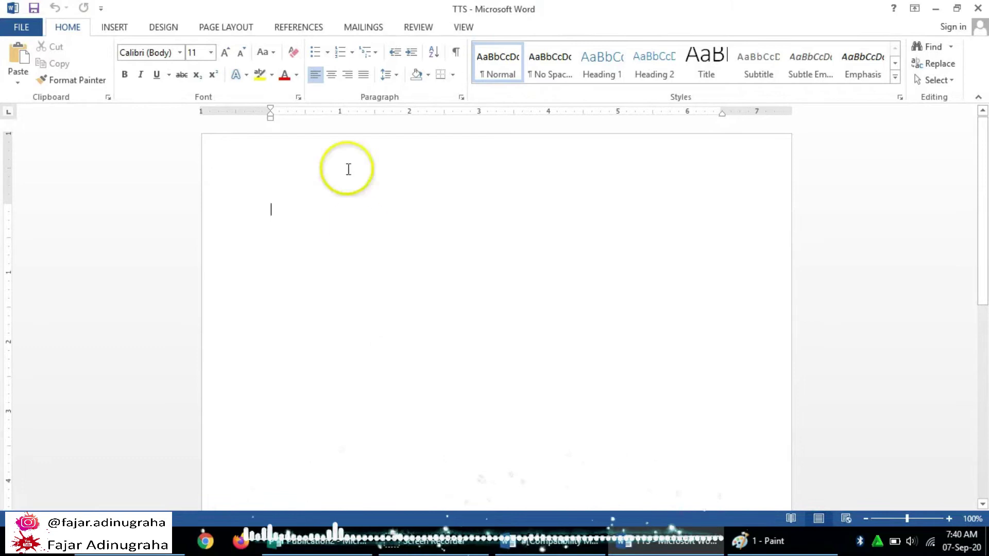
Enter the centred title TTS CABANG ILMU BIOLOGI and paste the copied crossword grid on the line below it
click(333, 76)
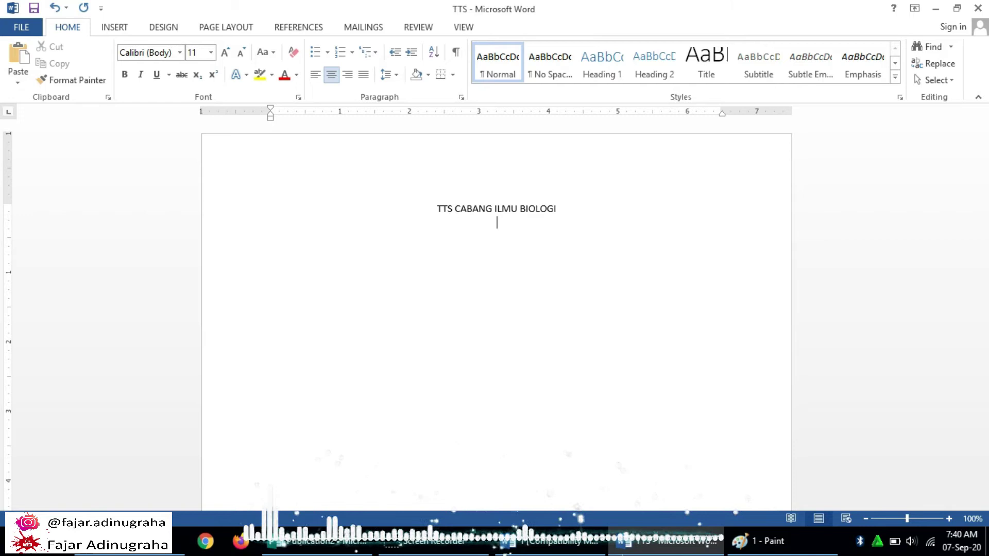
key(ctrl+v)
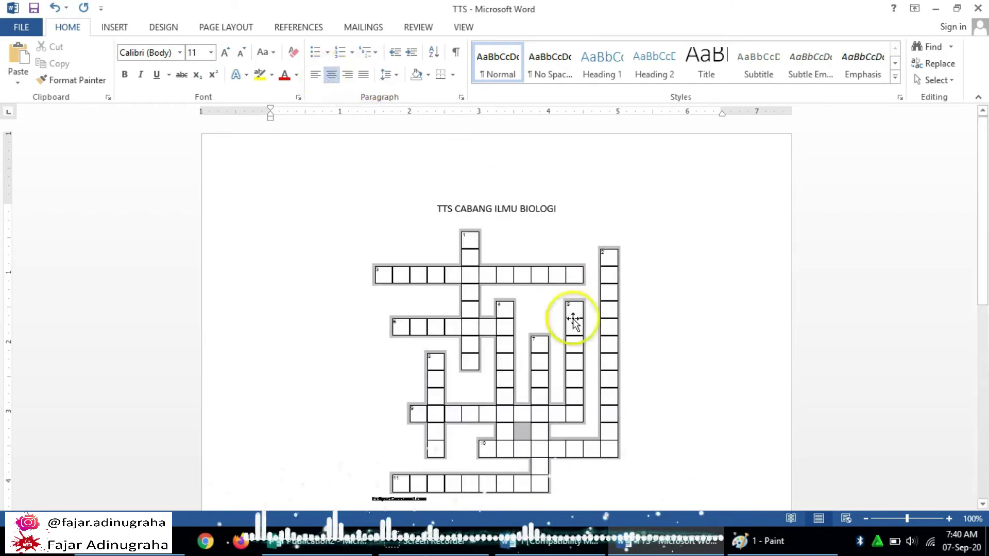
Enlarge the pasted grid picture proportionally to about 5.25" high and 4.79" wide
click(572, 319)
scroll(598, 289, down, 3)
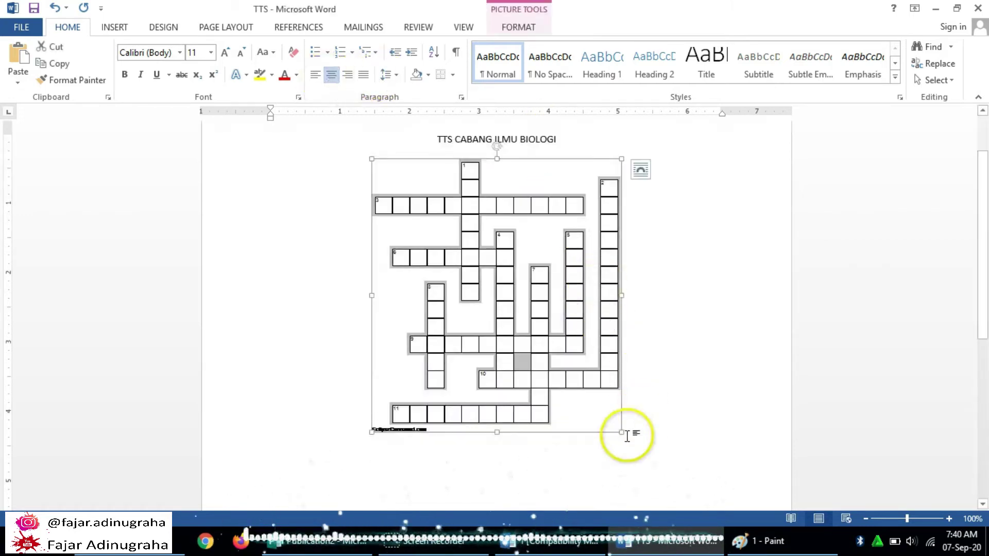
drag(651, 451, 643, 374)
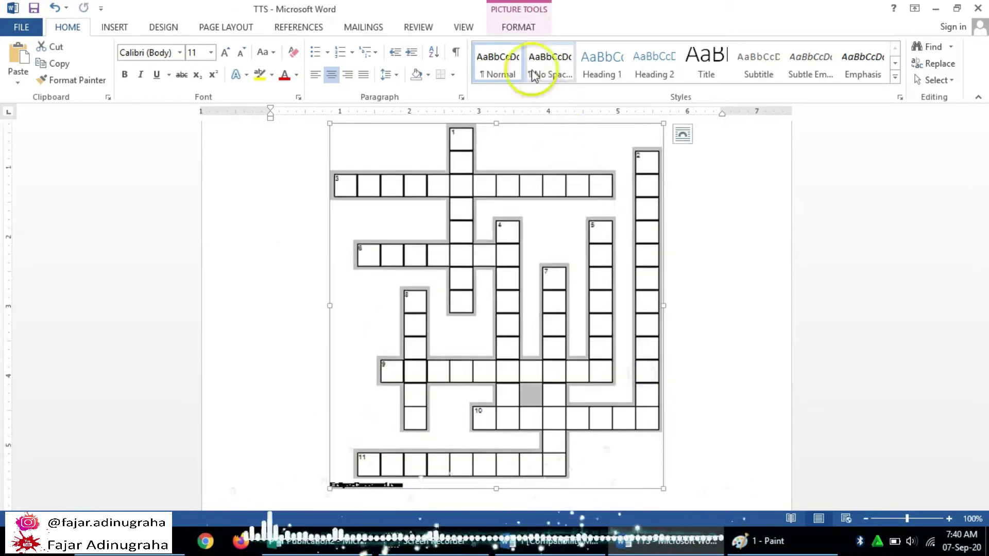
Crop the EclipseCrossword.com line off the grid picture's lower edge, reducing the height to about 5.14"
click(519, 27)
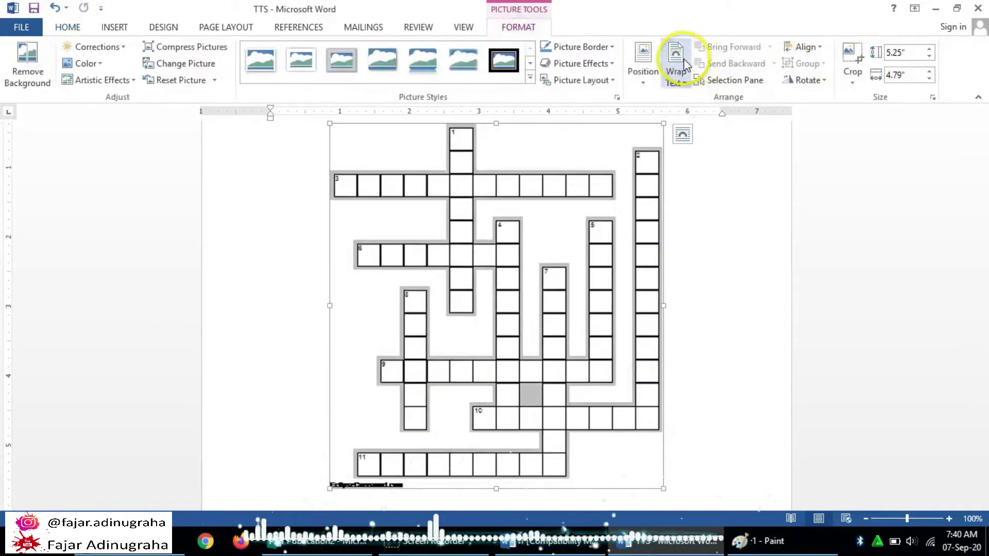
scroll(669, 72, up, 2)
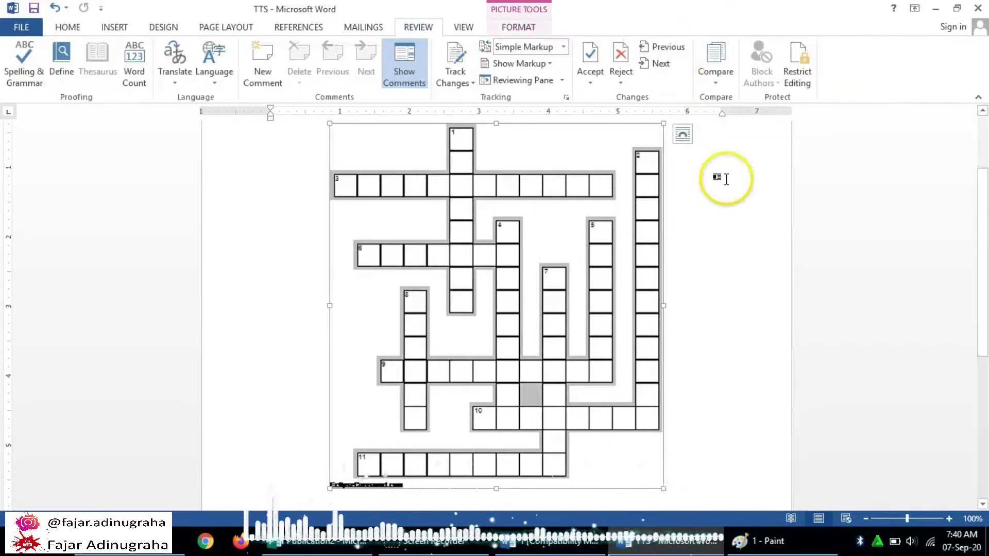
scroll(728, 178, down, 1)
scroll(726, 179, down, 2)
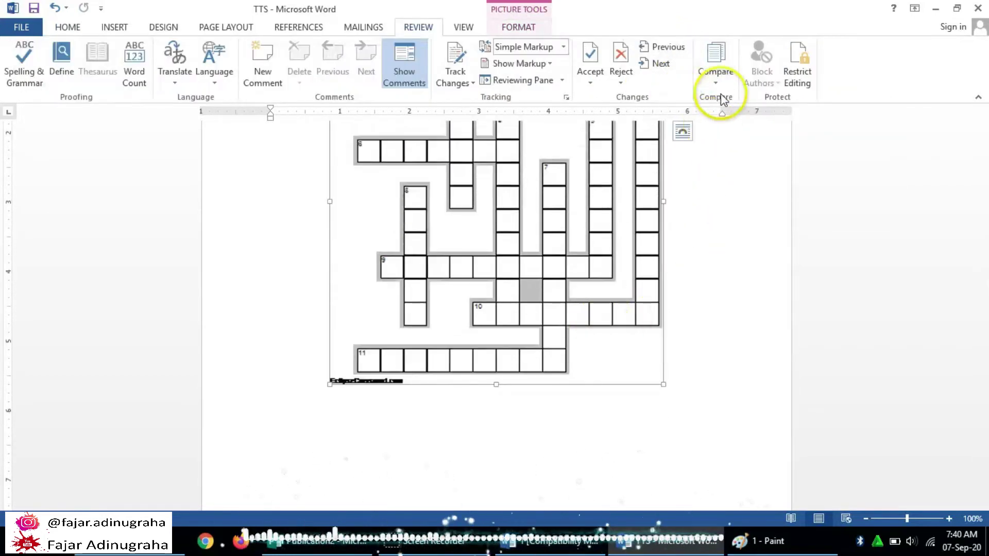
click(523, 31)
click(851, 58)
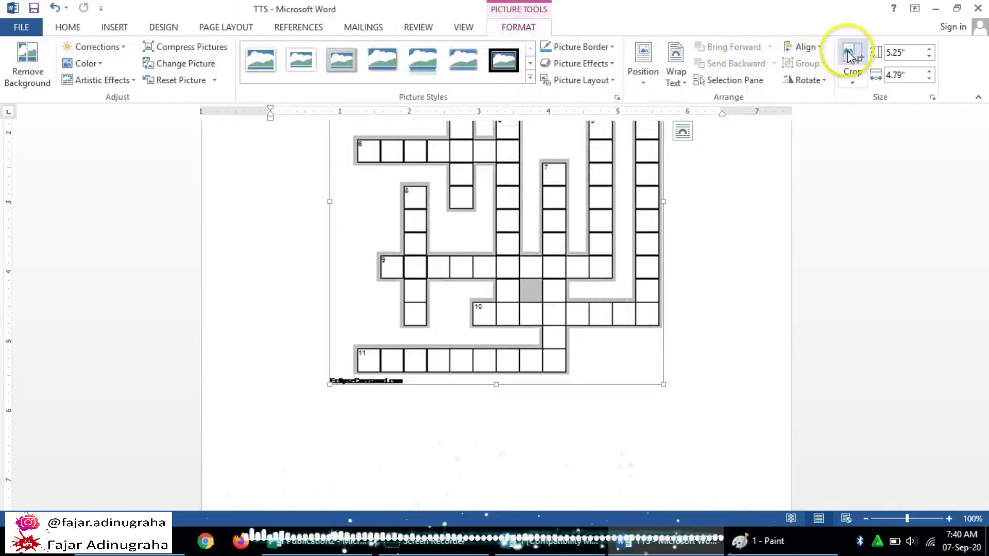
click(487, 357)
drag(497, 382, 497, 379)
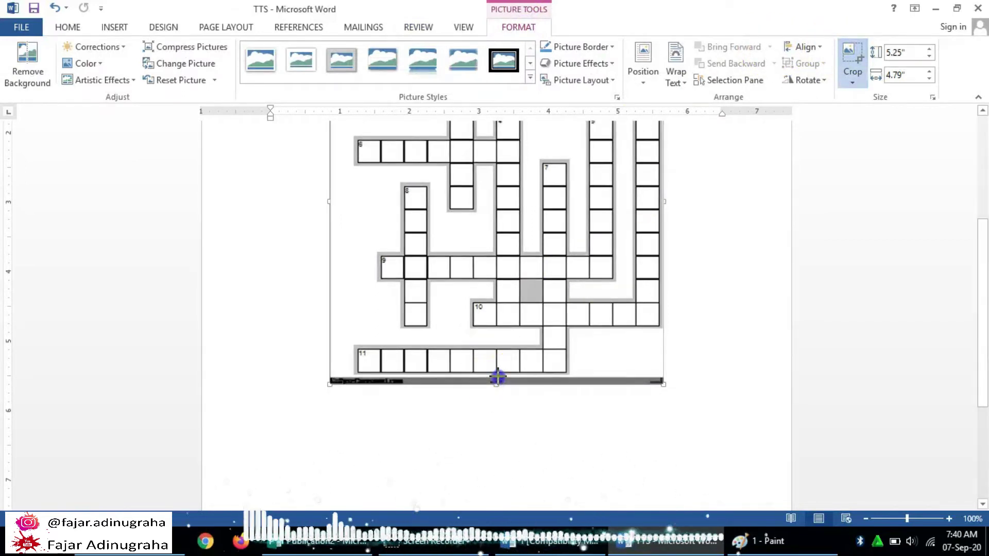
click(694, 353)
click(607, 387)
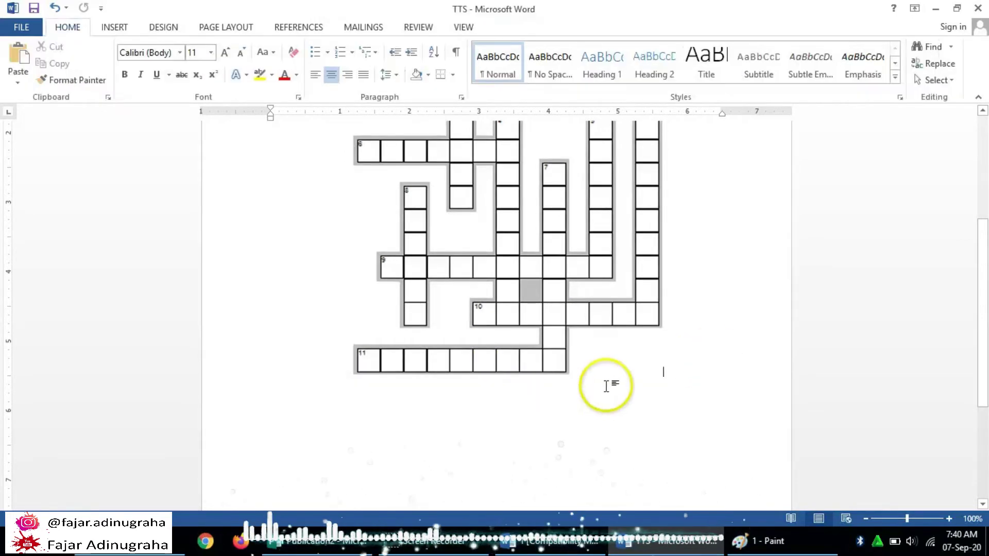
click(503, 440)
In the clues document 1, replace the heading Across with Mendatar and the heading Down with Menurun
click(585, 540)
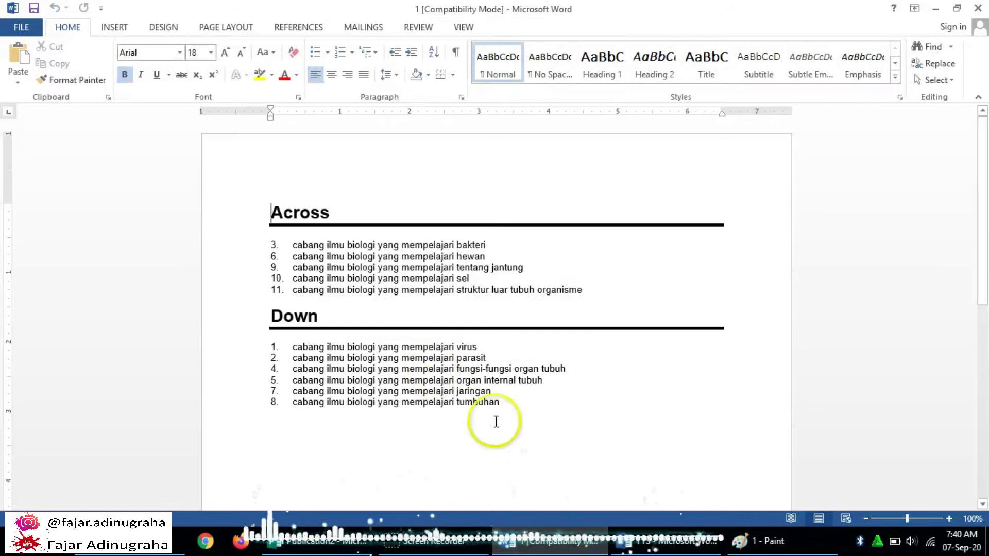
drag(486, 393, 242, 220)
click(329, 213)
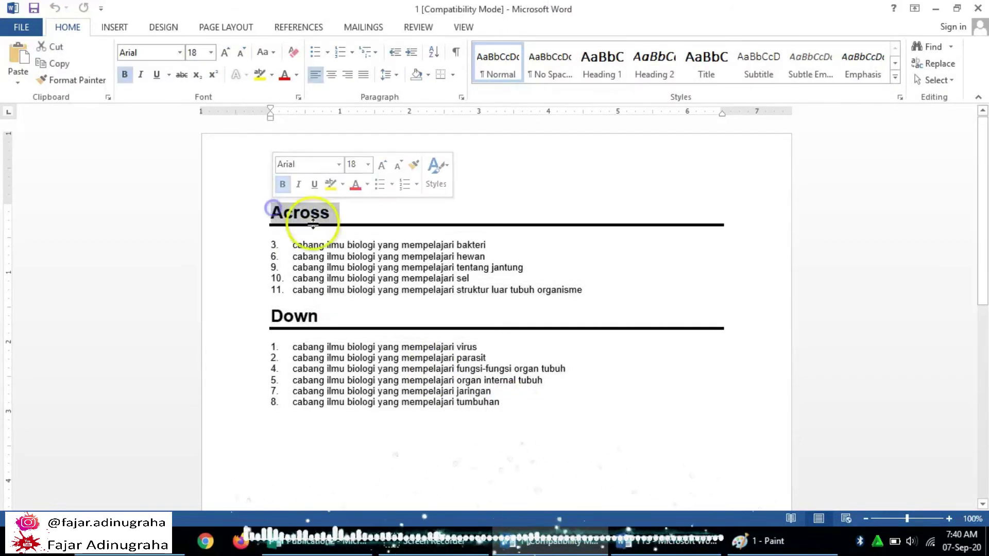
text(Mendatar)
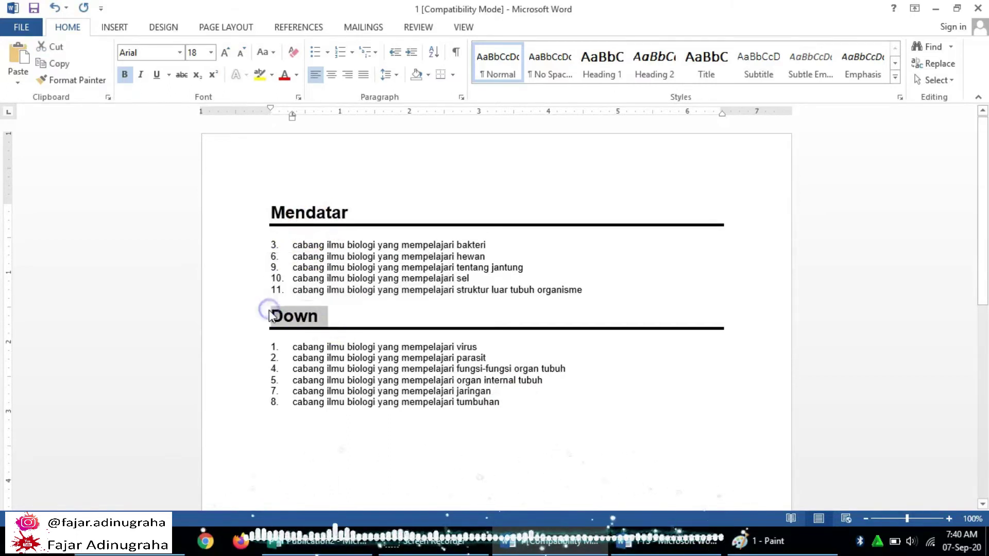
text(Menurun)
Copy both clue lists with their headings and paste them below the grid in the TTS document
drag(514, 415, 201, 199)
key(ctrl+c)
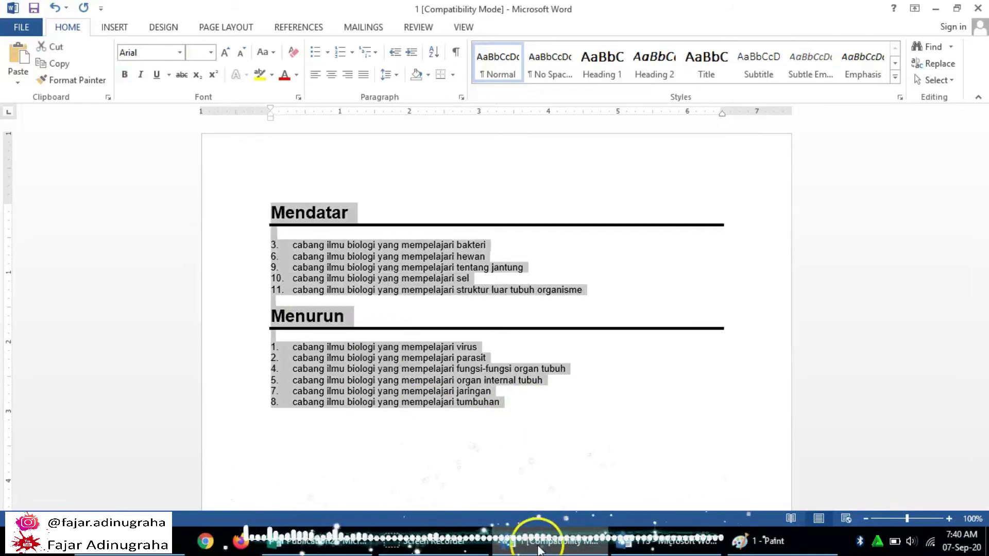
click(645, 547)
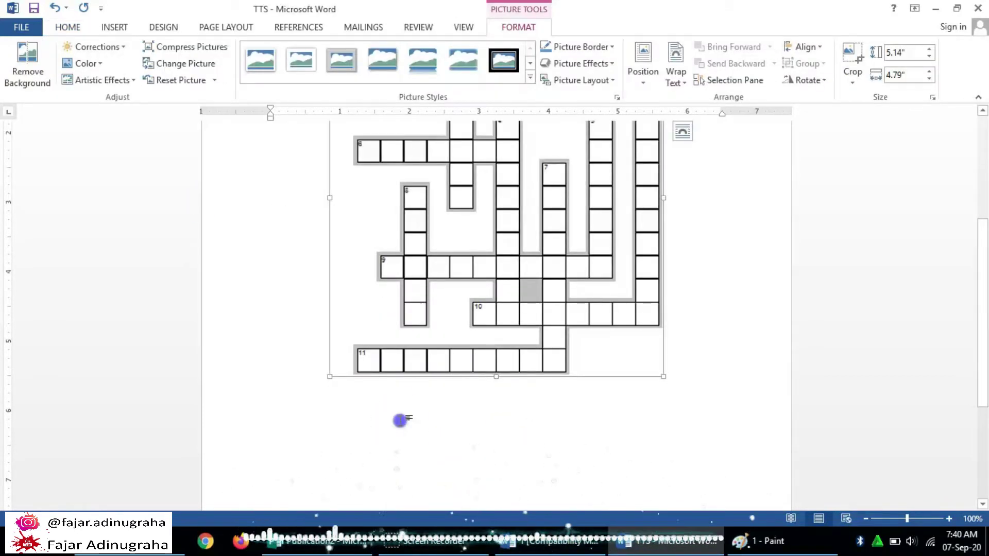
click(735, 377)
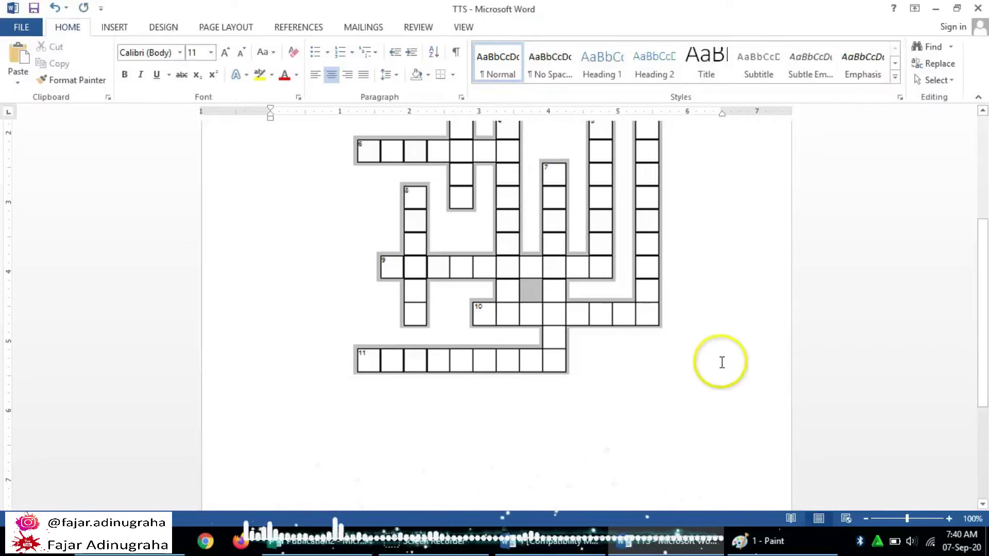
key(ctrl+v)
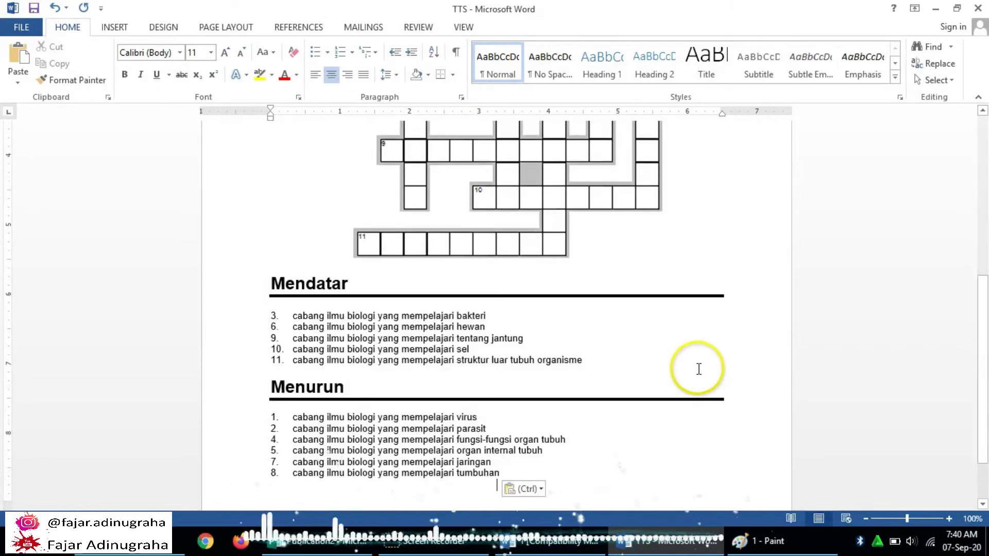
Arrange the pasted text from the Mendatar heading through Menurun clue 7 in two columns
drag(526, 467, 262, 286)
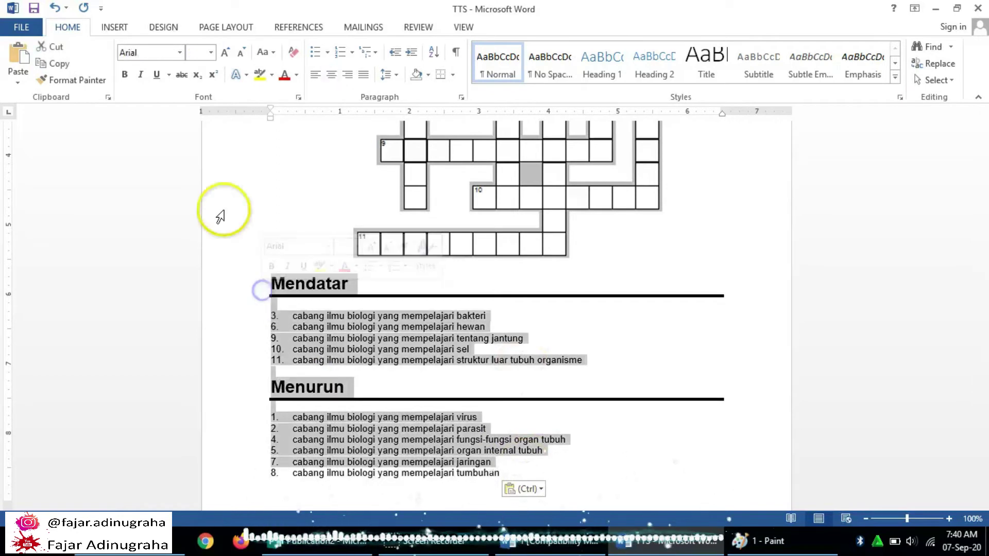
click(211, 27)
click(133, 65)
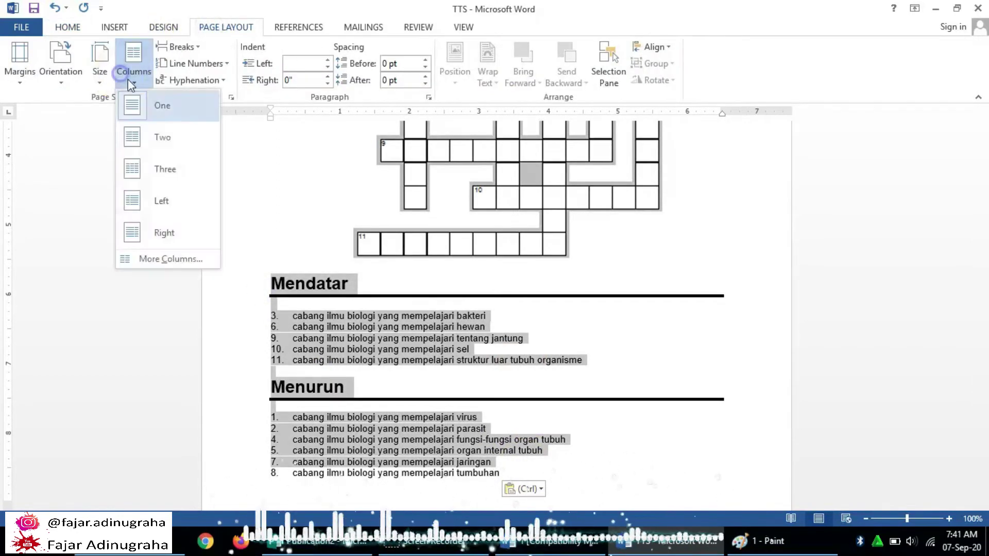
click(164, 139)
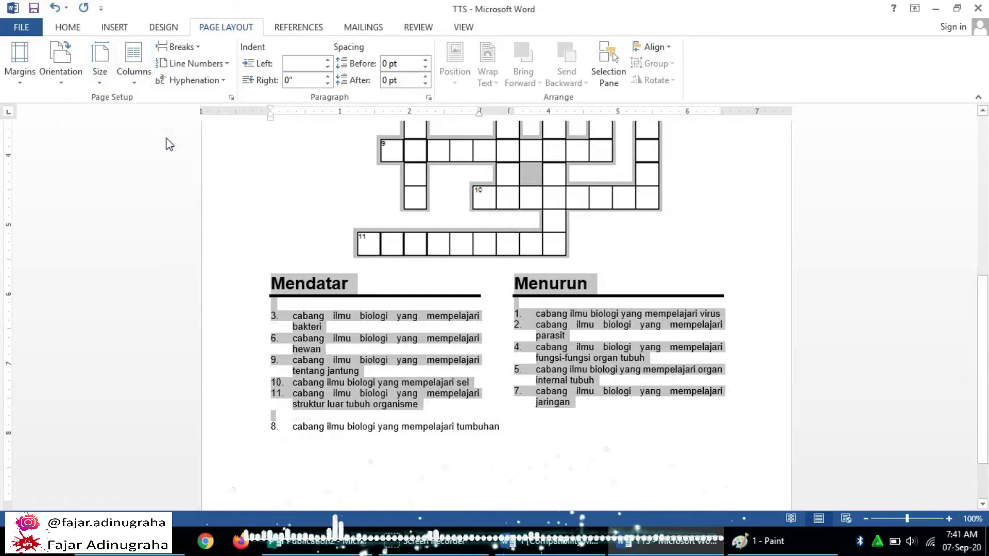
scroll(567, 331, up, 1)
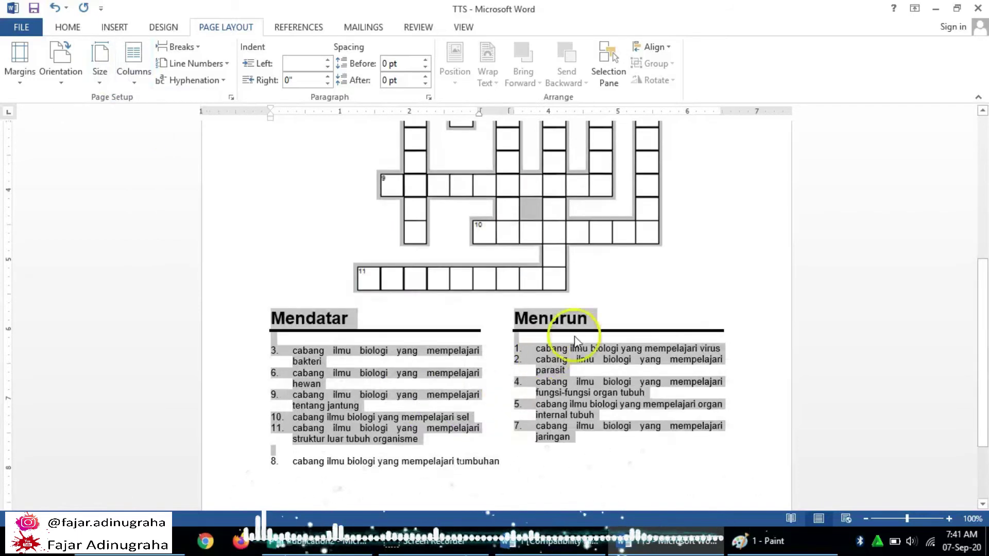
click(754, 284)
Make the title TTS CABANG ILMU BIOLOGI bold and enlarge it to 22 pt
scroll(473, 298, up, 4)
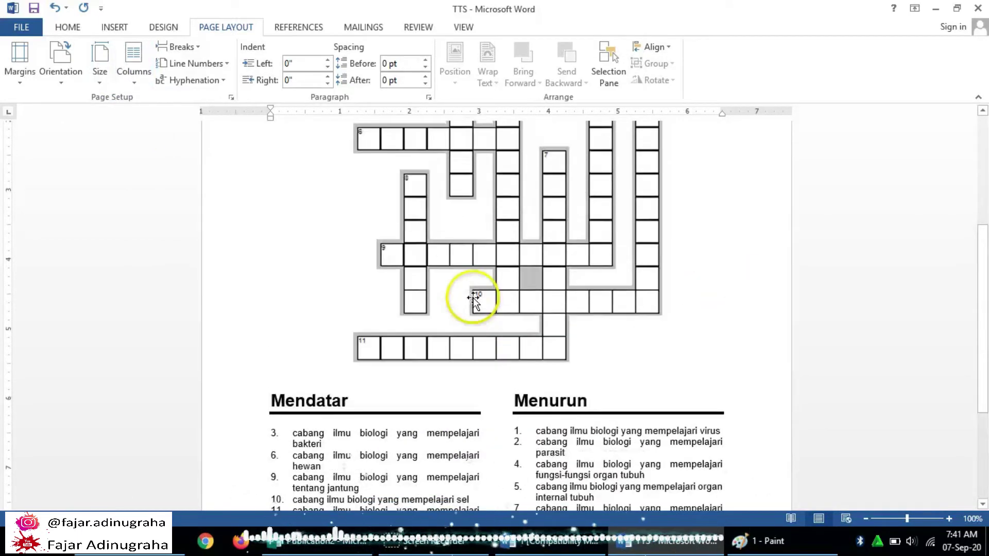
scroll(485, 290, up, 4)
click(233, 209)
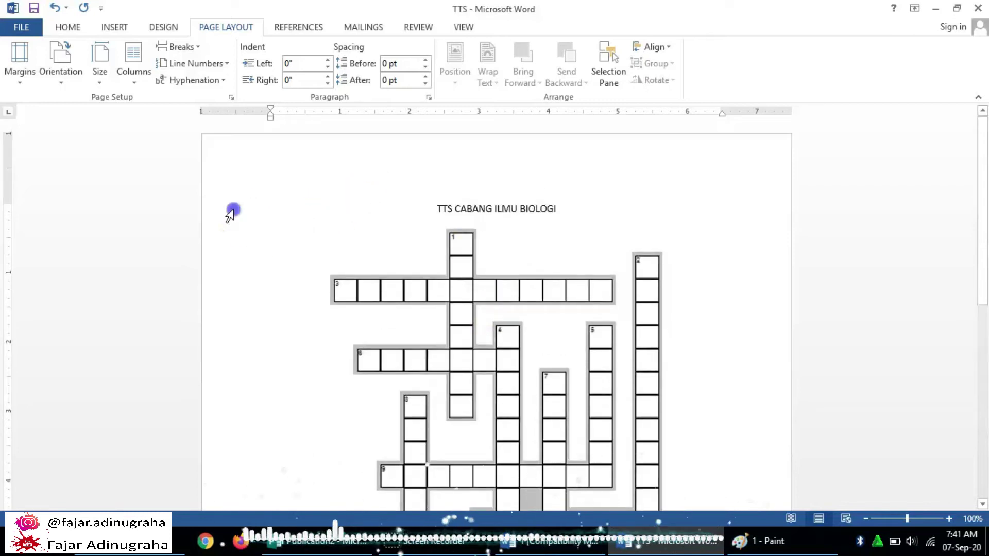
key(ctrl+b)
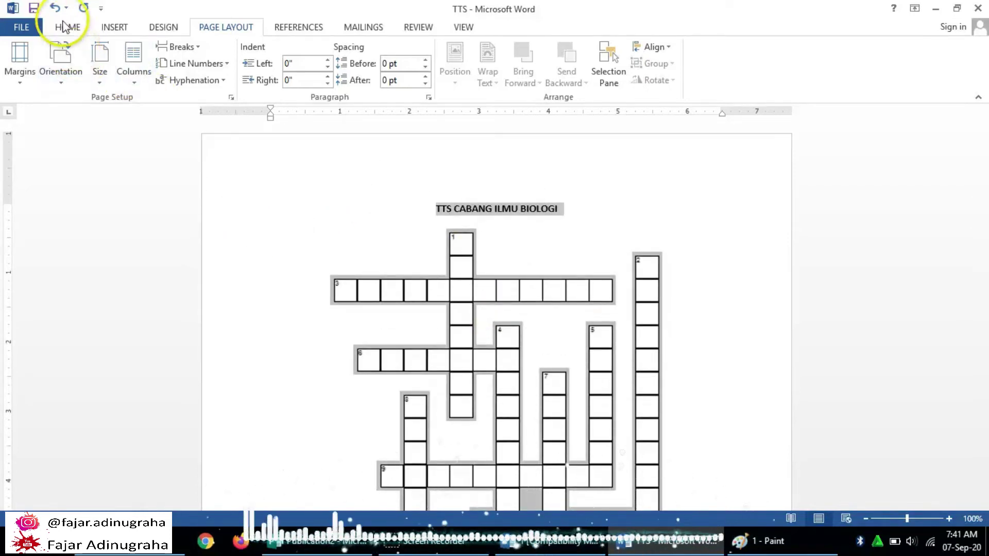
click(54, 30)
click(230, 51)
click(230, 52)
click(229, 52)
click(230, 53)
click(230, 52)
click(230, 53)
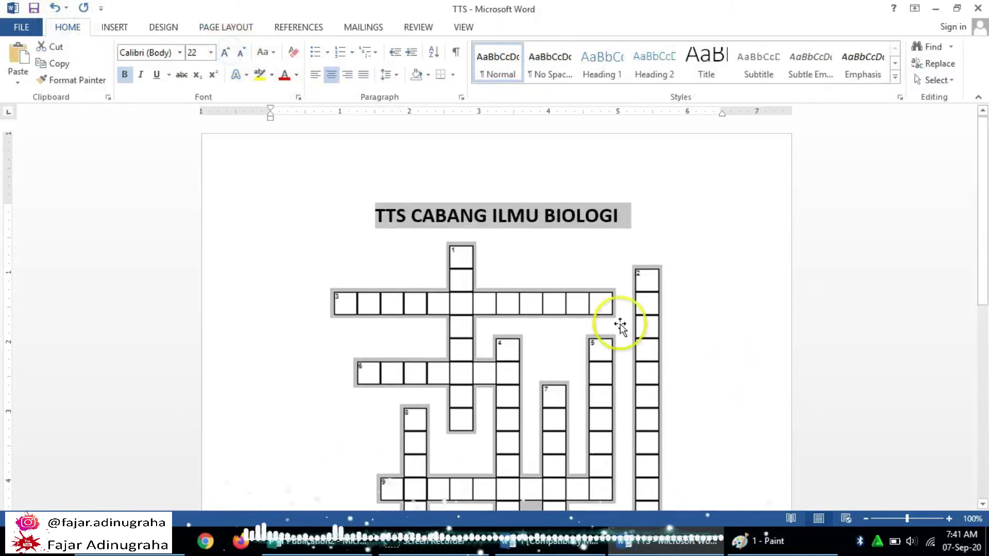
scroll(667, 380, down, 3)
scroll(667, 379, down, 3)
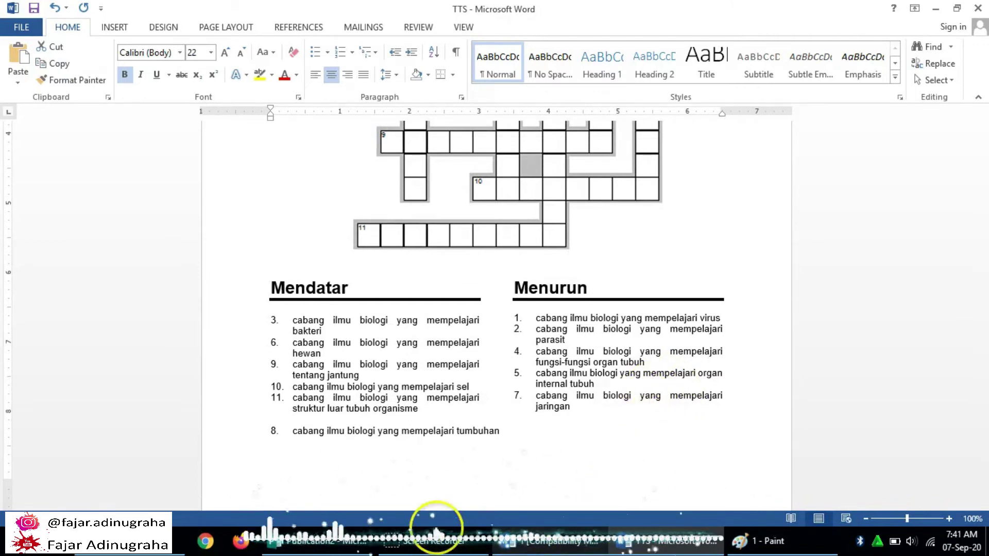
Switch to the blank publication in Publisher and set its page size to A4 portrait
click(340, 547)
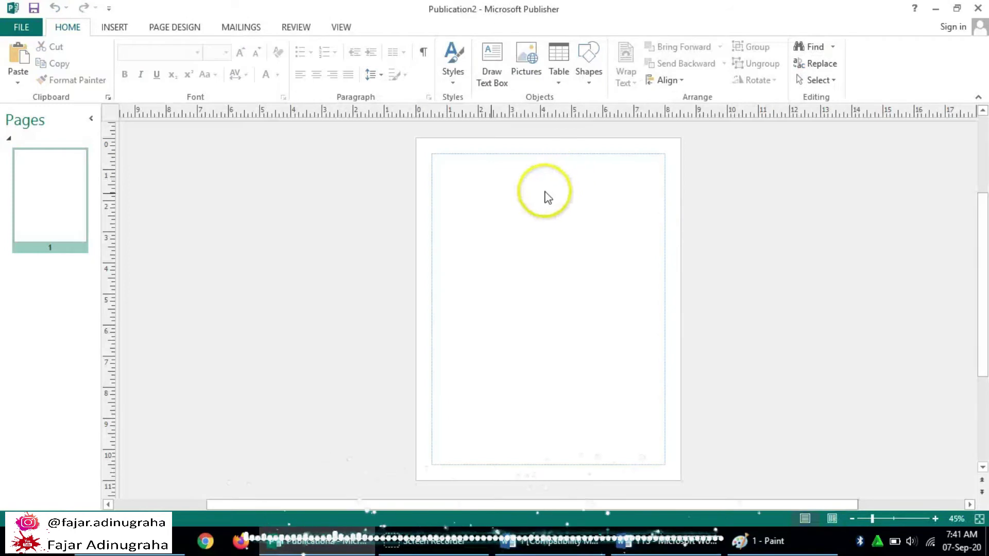
click(159, 29)
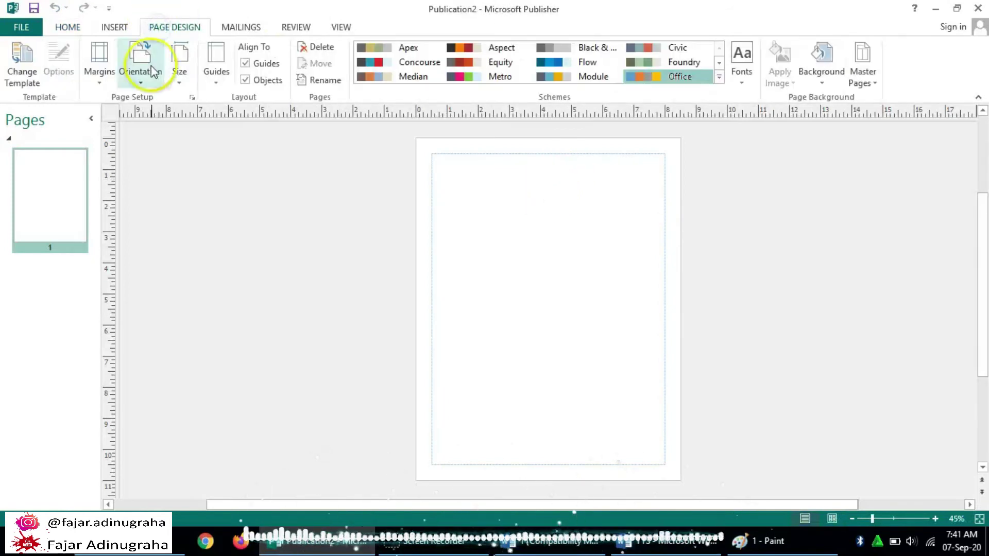
click(178, 70)
click(244, 140)
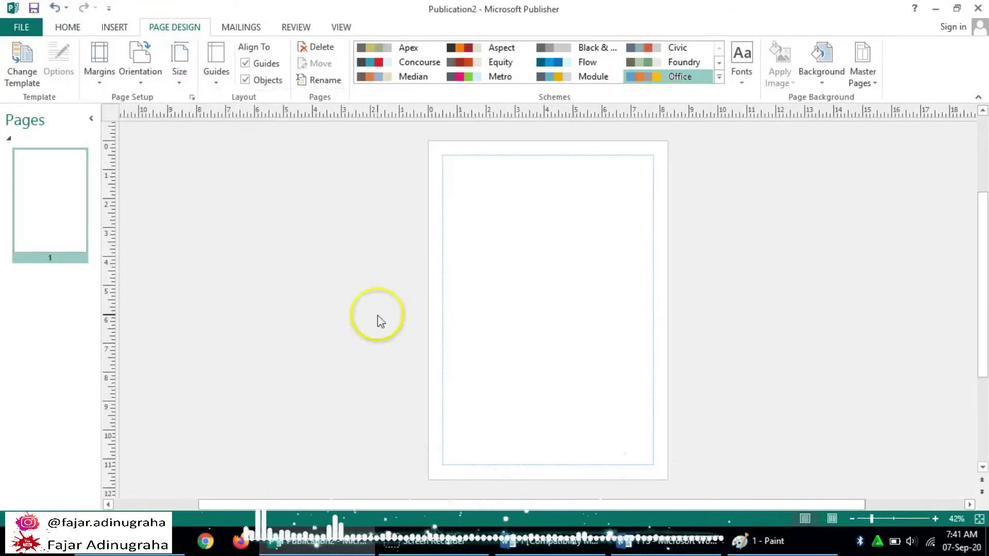
Copy the old-wooden-texture-background picture from the New folder in MEDIA PEMBELAJARAN on drive D and paste it onto the page
mouse_move(132, 541)
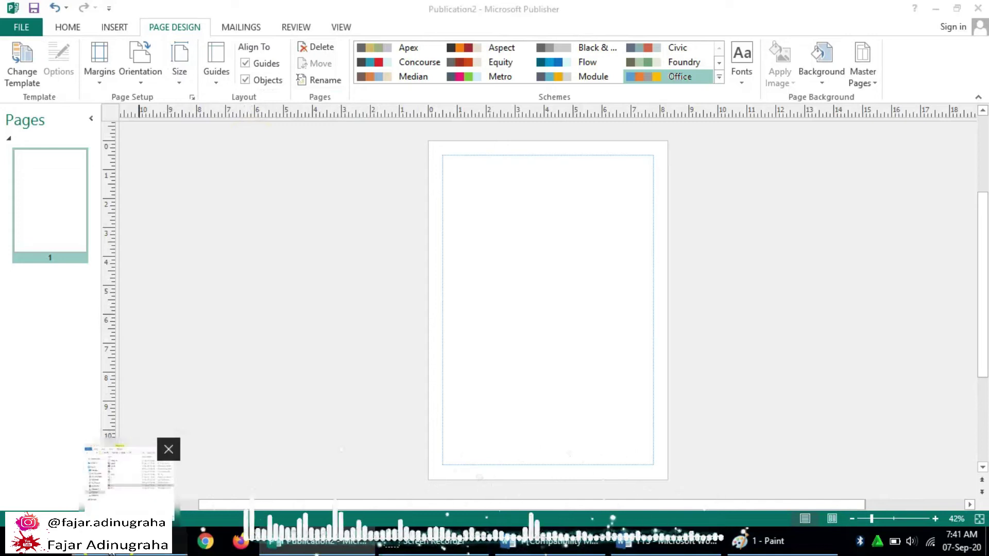
click(132, 466)
click(76, 289)
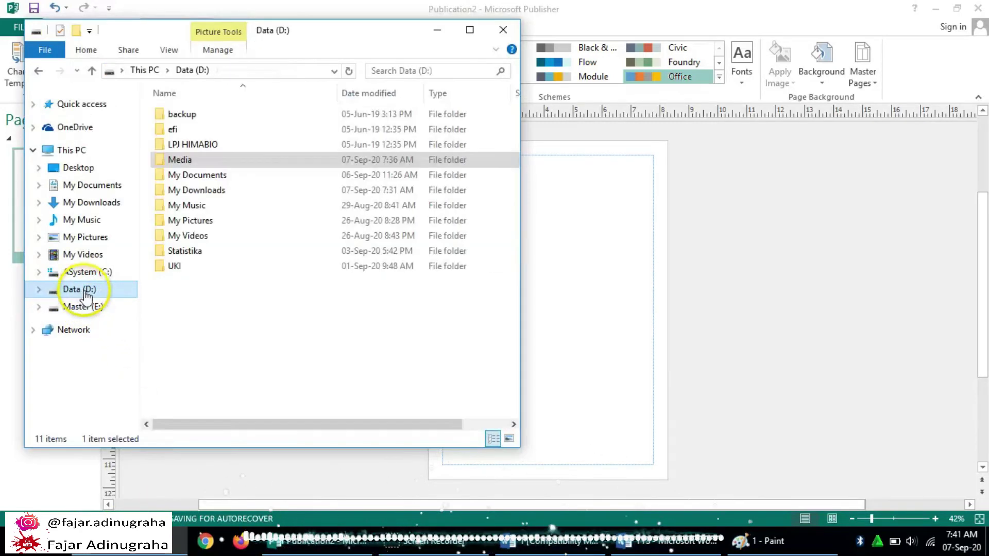
click(177, 266)
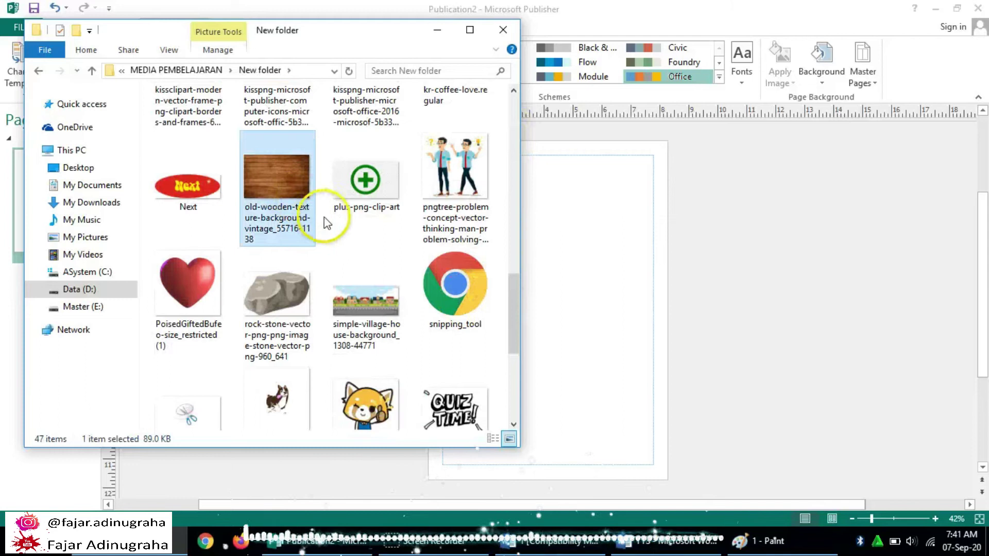
click(359, 550)
key(ctrl+v)
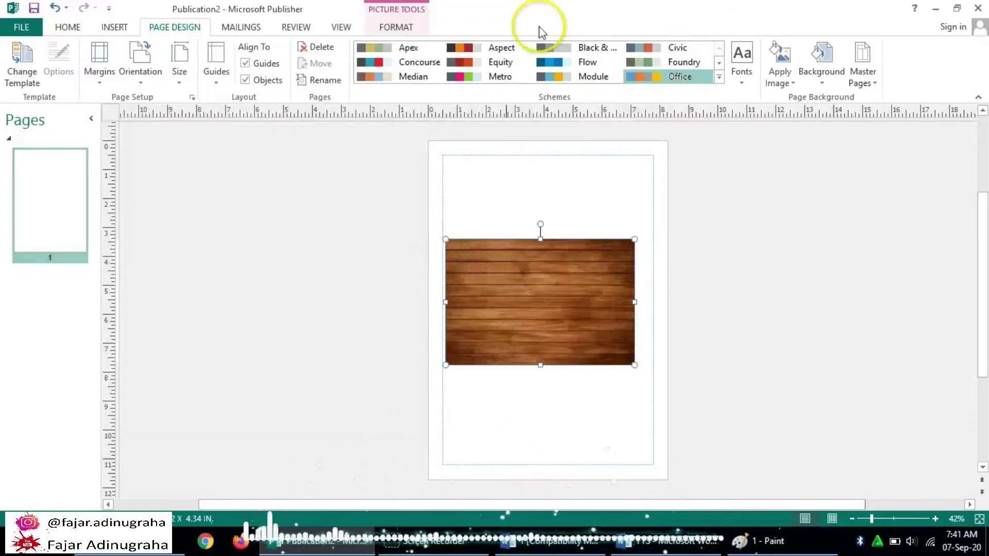
Rotate the wood picture 90° to the right and enlarge it to about 8.22" by 12.34" to cover the page
click(396, 24)
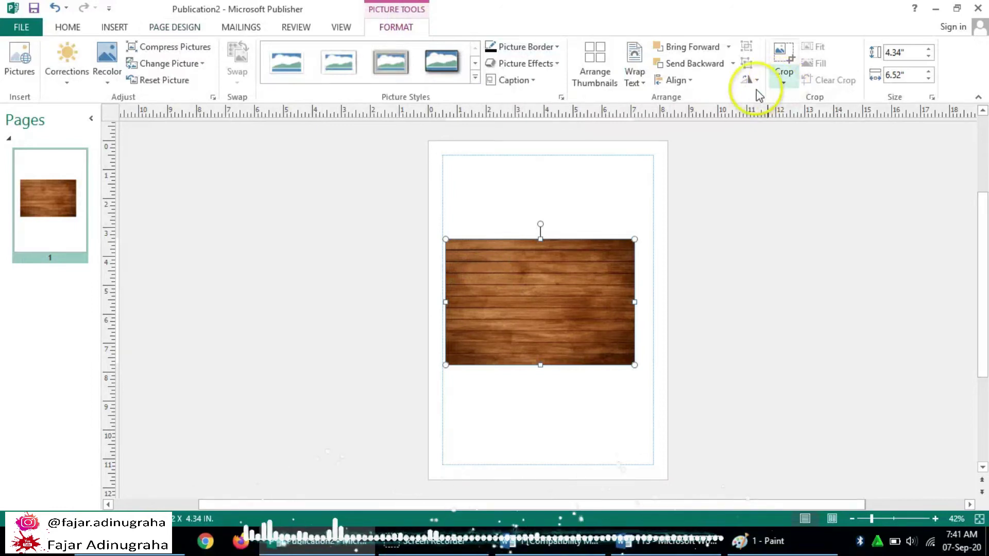
click(753, 85)
click(778, 98)
drag(581, 293, 528, 226)
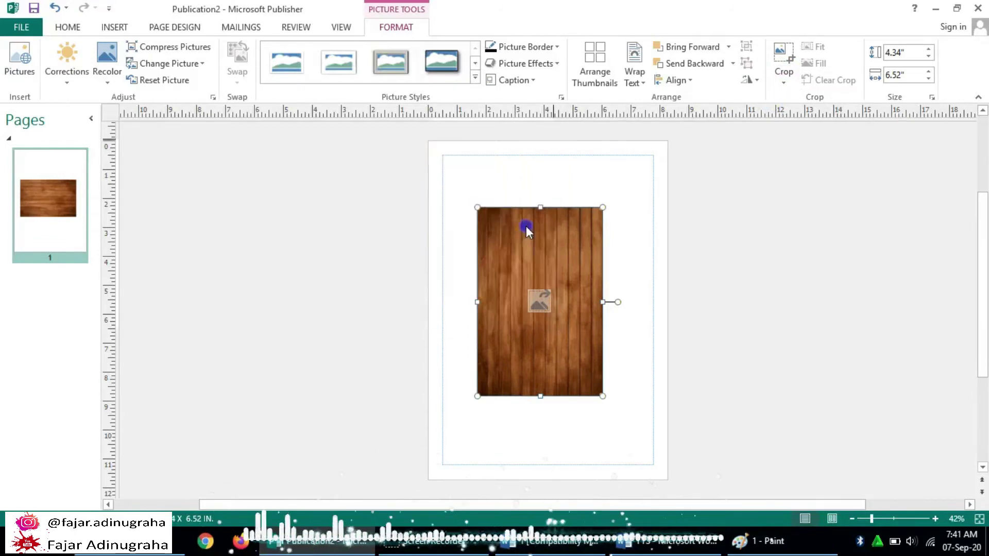
drag(550, 326, 663, 465)
drag(611, 438, 611, 430)
Crop the wood picture's upper and lower ends to the page edges, leaving it about 11.7" long
click(784, 50)
drag(546, 488, 552, 477)
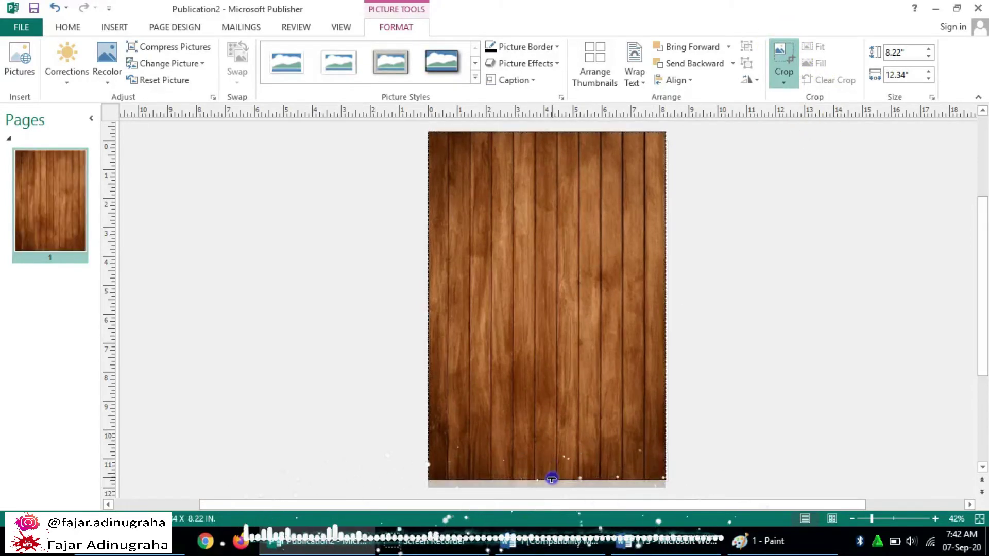
mouse_move(553, 136)
mouse_down()
mouse_move(551, 151)
mouse_move(554, 140)
mouse_up()
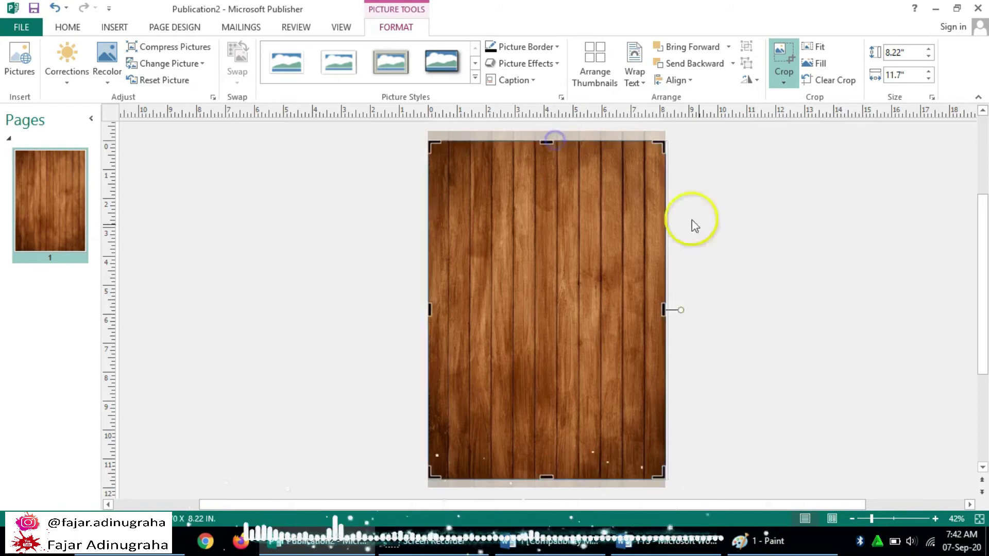
click(707, 236)
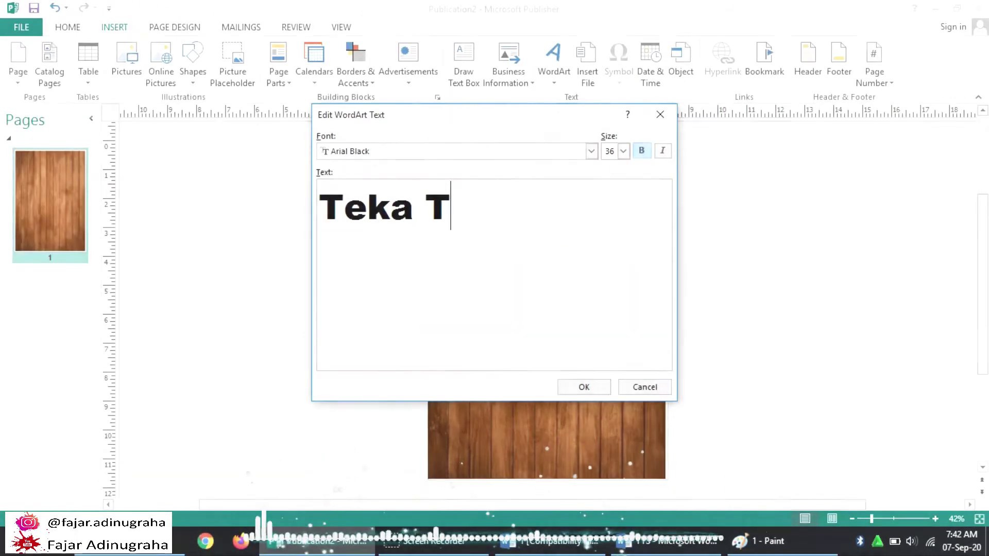
Enter Teka Teki Silang Cabang Ilmu Biologi as two-line WordArt and place it at the head of the page
text(eki Silang Cabang Ilmu Biologi)
click(584, 387)
drag(548, 323, 548, 205)
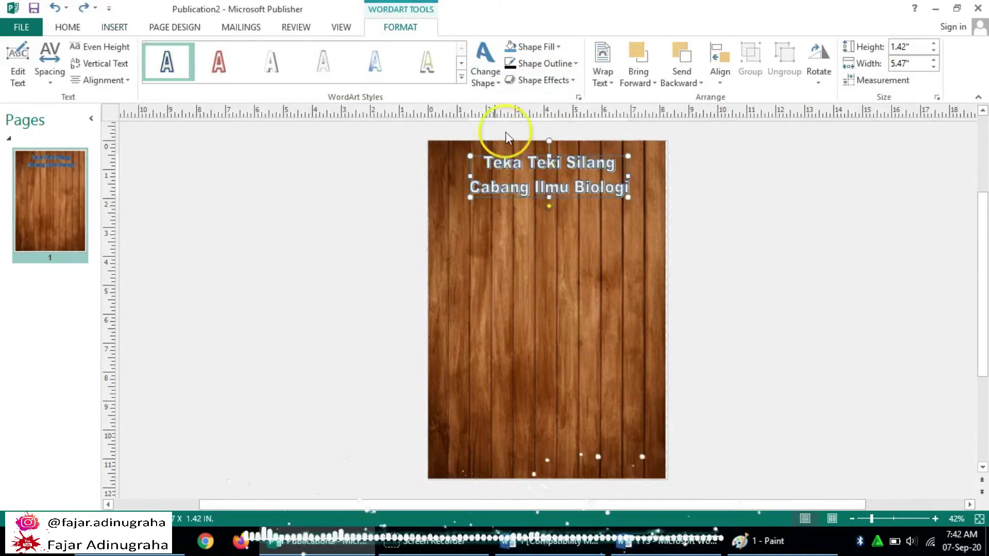
Bring the crossword grid picture into the publication, place it below the title and enlarge it to about 5.6" tall
key(alt+Tab)
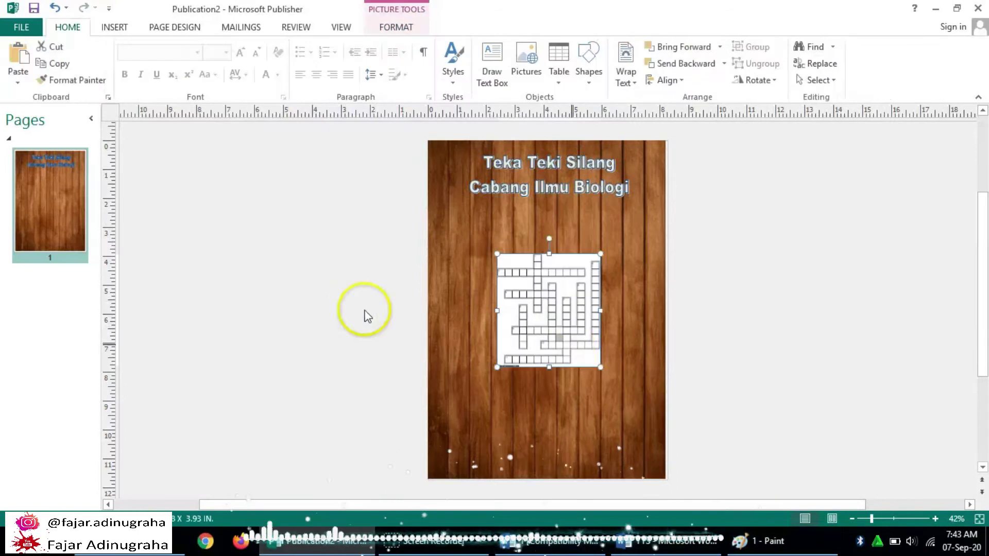
drag(549, 304, 548, 257)
drag(600, 320, 625, 371)
Insert the yellow taped sticky note picture, shrink it and place it below the grid on the page's left half
scroll(753, 133, up, 4)
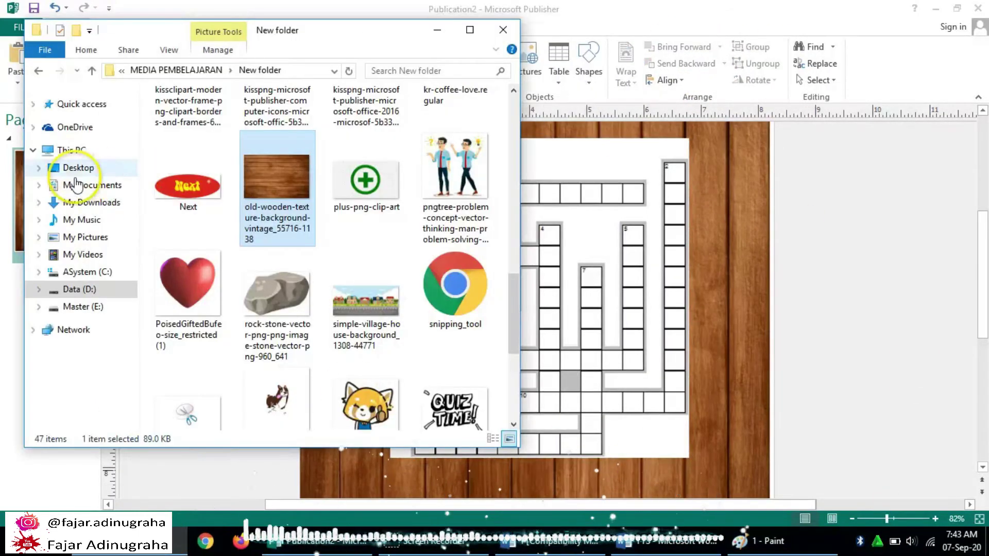
click(85, 195)
click(415, 155)
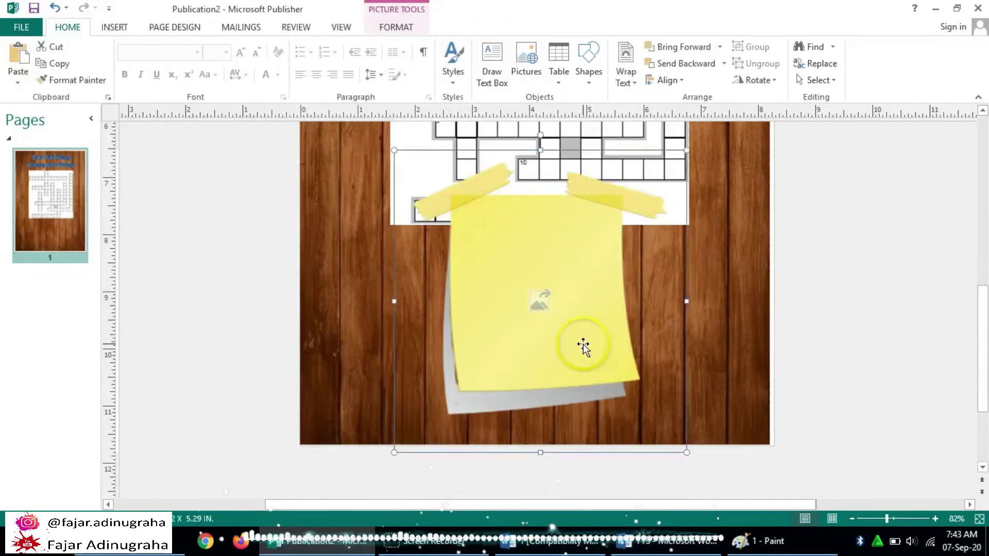
drag(581, 342, 470, 254)
Draw a text box on the sticky note, paste the Mendatar clues into it and enlarge it to fit the list
click(492, 64)
drag(378, 266, 461, 345)
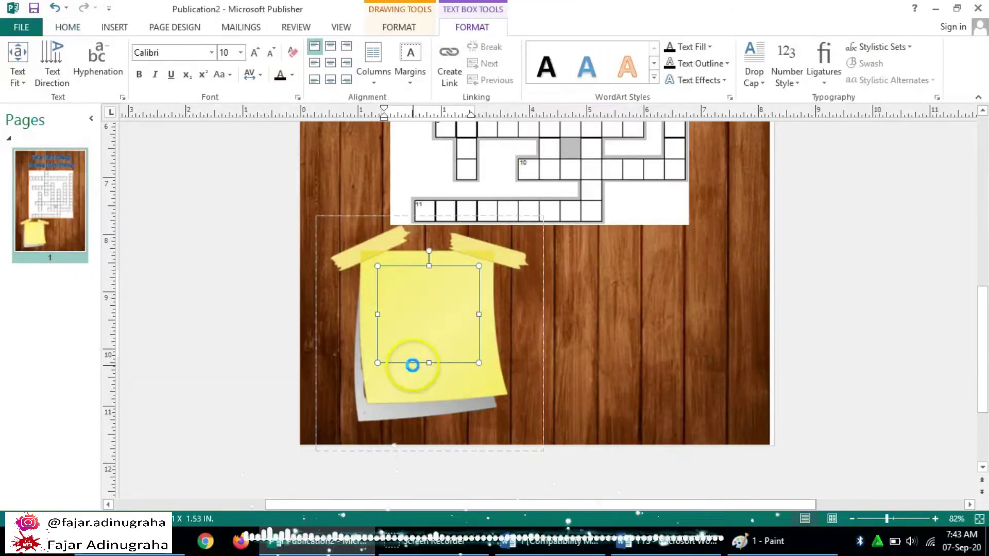
key(ctrl+v)
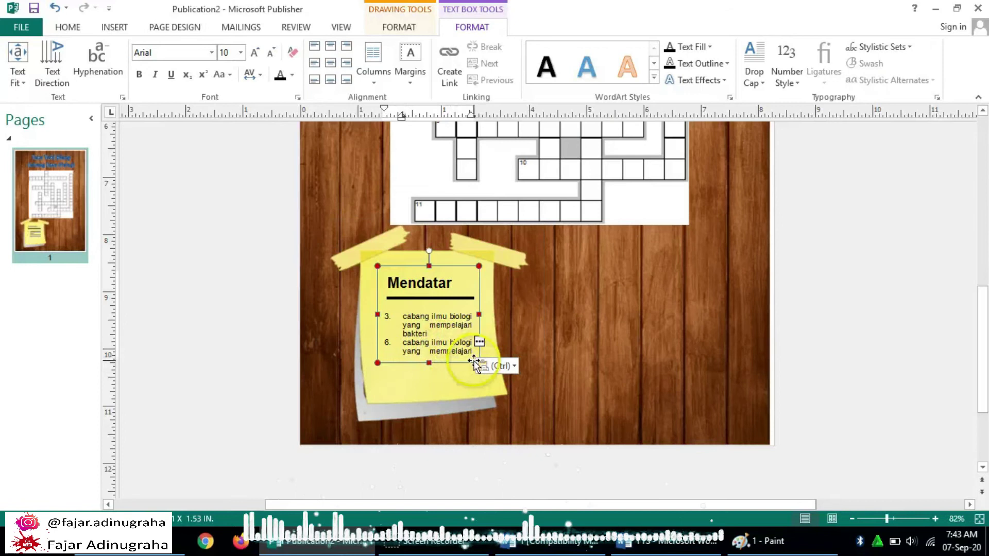
drag(481, 353, 493, 335)
Resize and reposition the sticky note so that it frames the Mendatar clue text
click(413, 245)
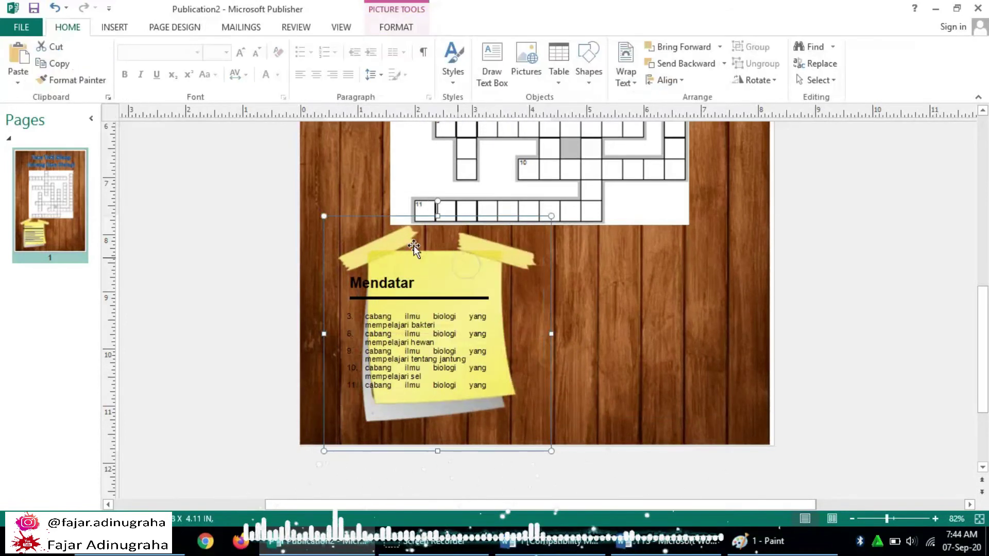
drag(321, 449, 307, 457)
drag(466, 263, 478, 268)
drag(423, 396, 424, 410)
drag(423, 256, 420, 251)
Duplicate the sticky note, flip the copy horizontally and place it beside the first on the page's right half
click(753, 315)
drag(440, 427, 637, 425)
click(760, 90)
drag(630, 346, 655, 349)
Copy the Menurun clues from the Word document and paste them into a text box on the second sticky note
click(426, 264)
drag(446, 266, 680, 261)
key(alt+Tab)
drag(503, 407, 272, 324)
key(ctrl+c)
key(alt+Tab)
key(ctrl+v)
Tilt, resize and position the Mendatar and Menurun text boxes to follow the sticky notes
drag(696, 270, 562, 357)
drag(837, 371, 499, 316)
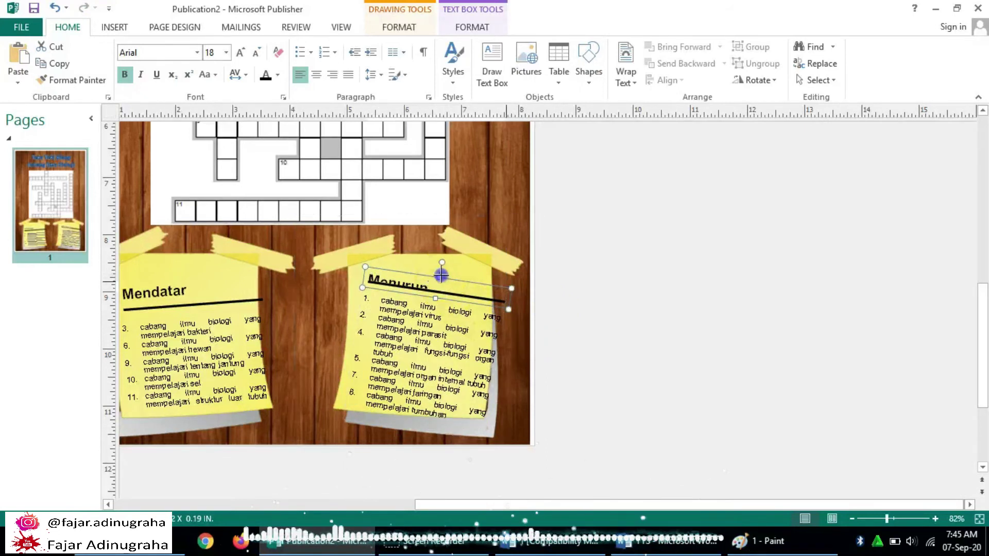
drag(122, 293, 267, 304)
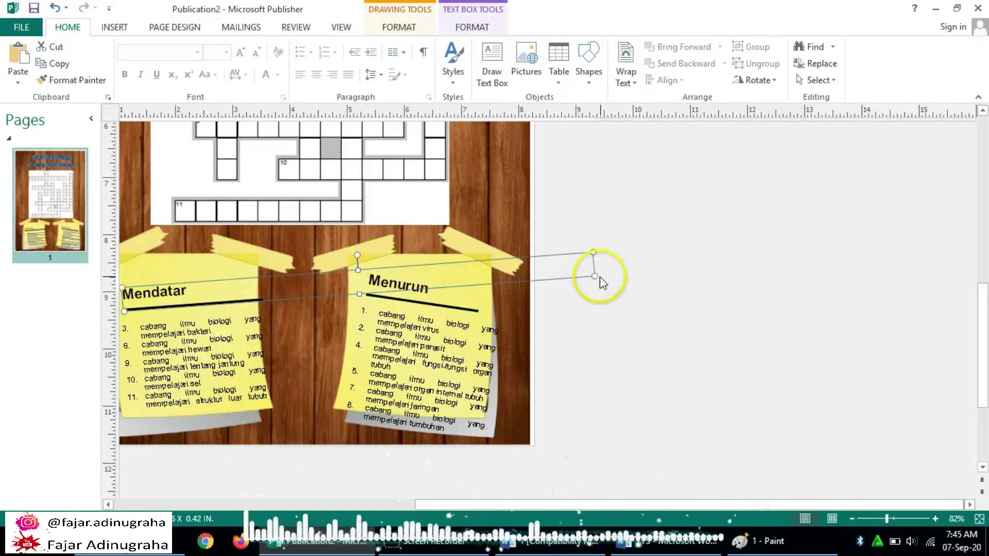
drag(275, 412, 252, 304)
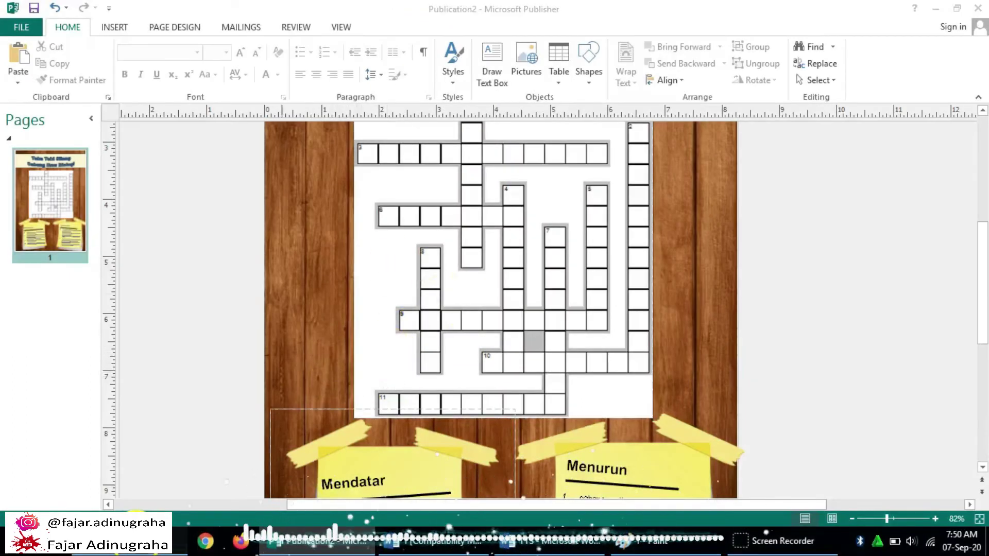
Copy the Download-Boy-PNG-Free-Download picture from the New folder and paste it into the publication
key(alt+Tab)
click(38, 72)
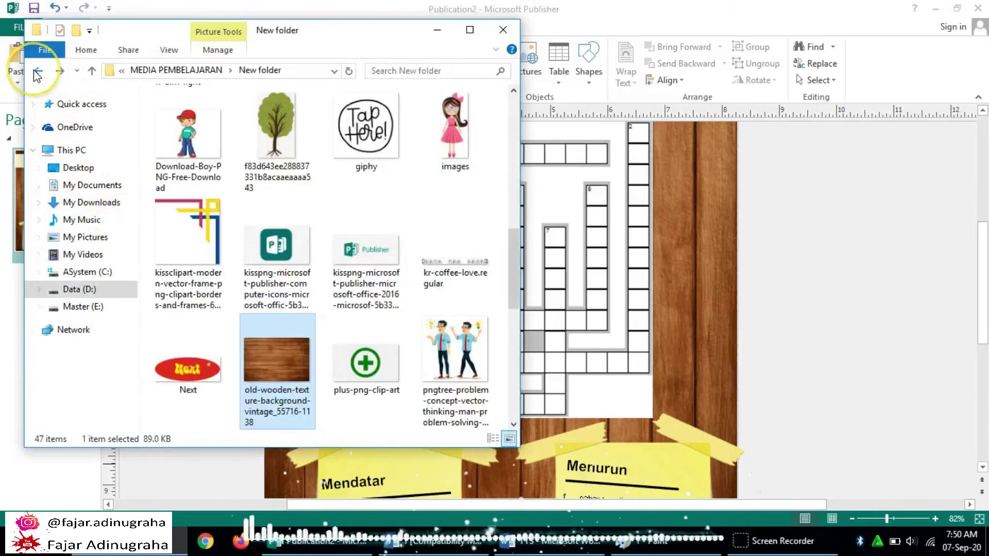
click(37, 72)
click(60, 71)
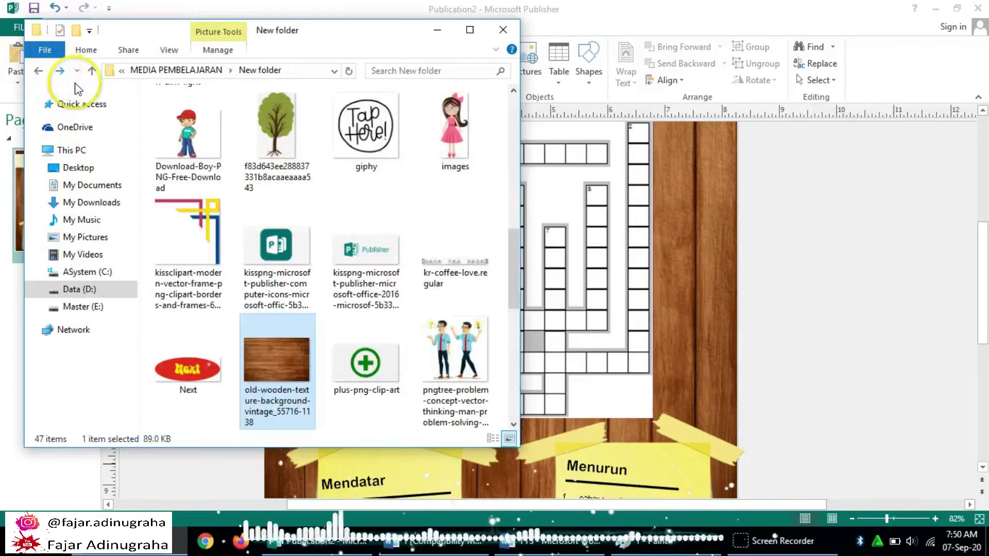
click(196, 151)
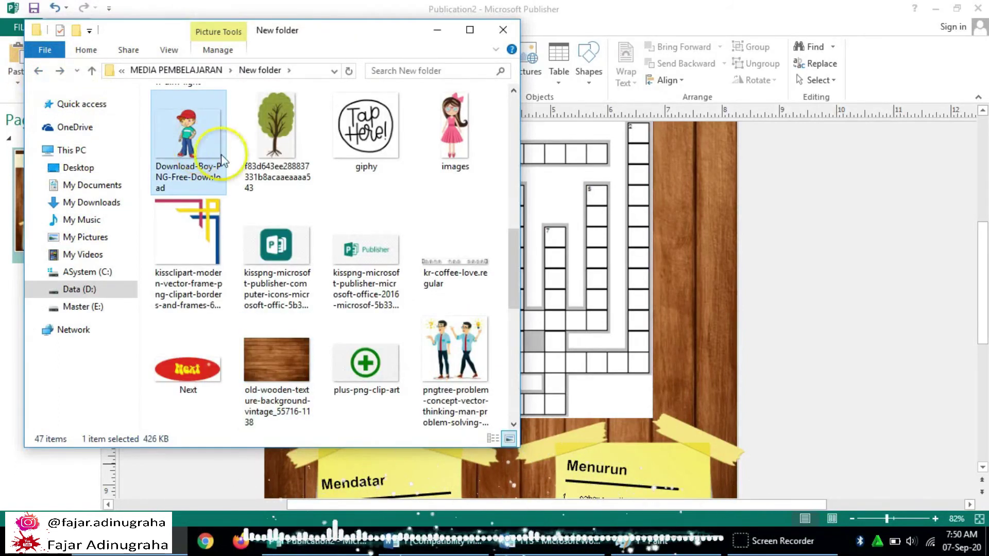
click(336, 546)
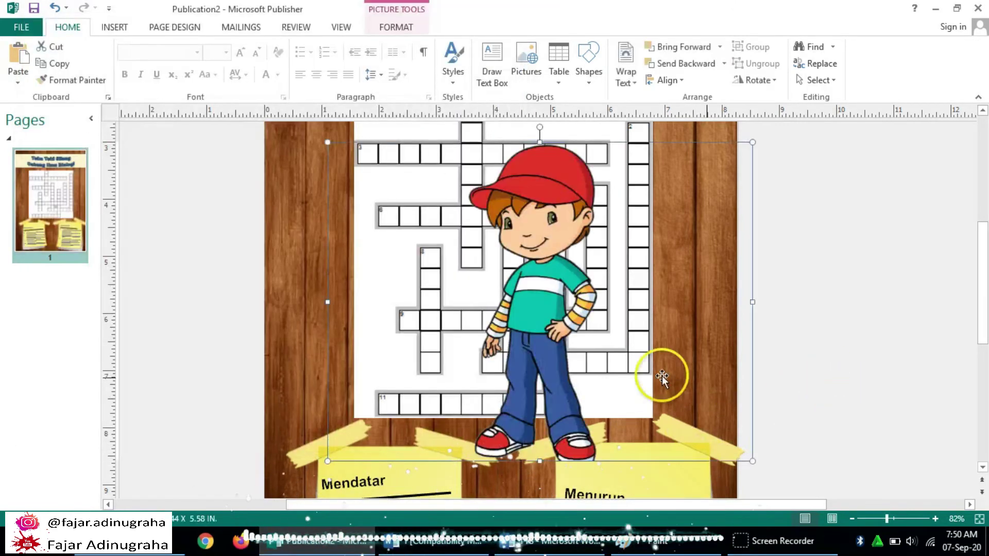
Shrink the boy picture to about 3.82" tall and place it beside the crossword grid's right edge
drag(720, 335, 947, 320)
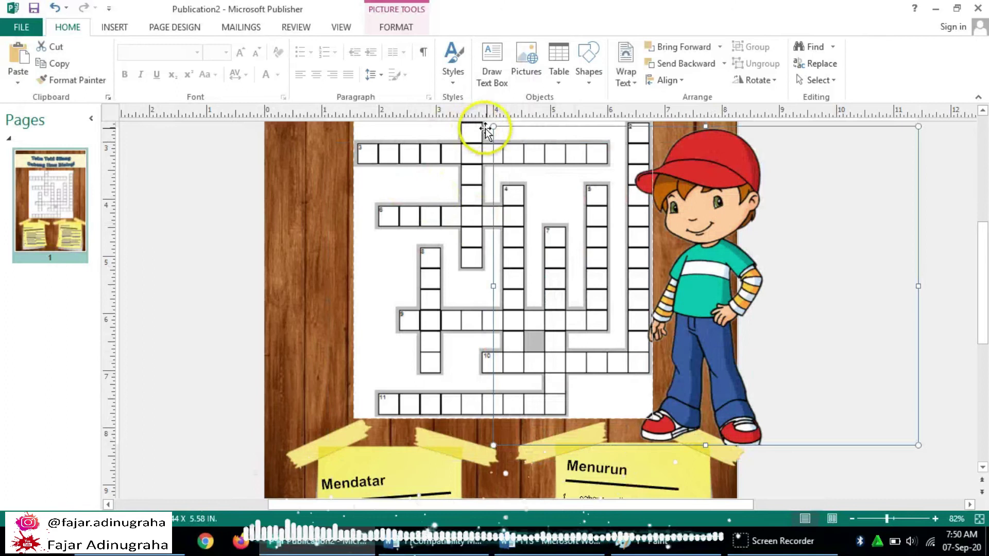
drag(622, 275, 627, 284)
drag(733, 360, 672, 337)
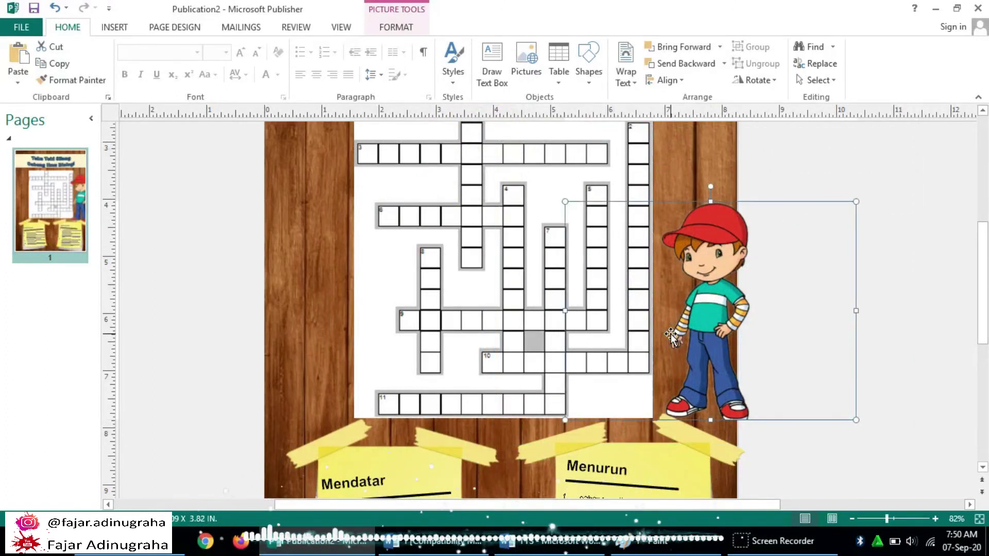
Move the crossword grid toward the page's left edge and shift the boy picture left so it stands on the page
drag(547, 294, 512, 287)
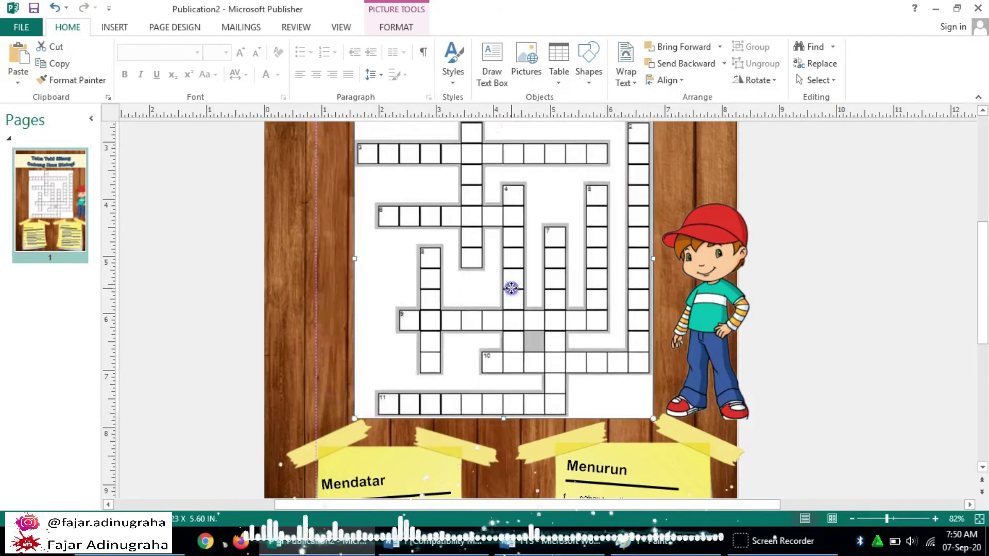
drag(720, 328, 697, 321)
scroll(600, 357, up, 3)
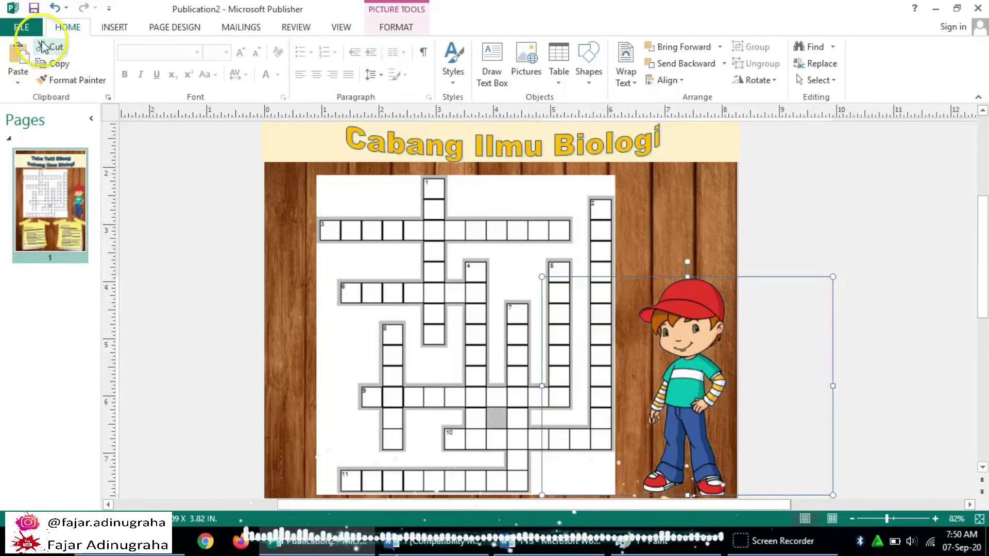
Save the publication as a JPEG image named Publication2 in the TTS folder under Media on drive D
click(24, 27)
click(36, 173)
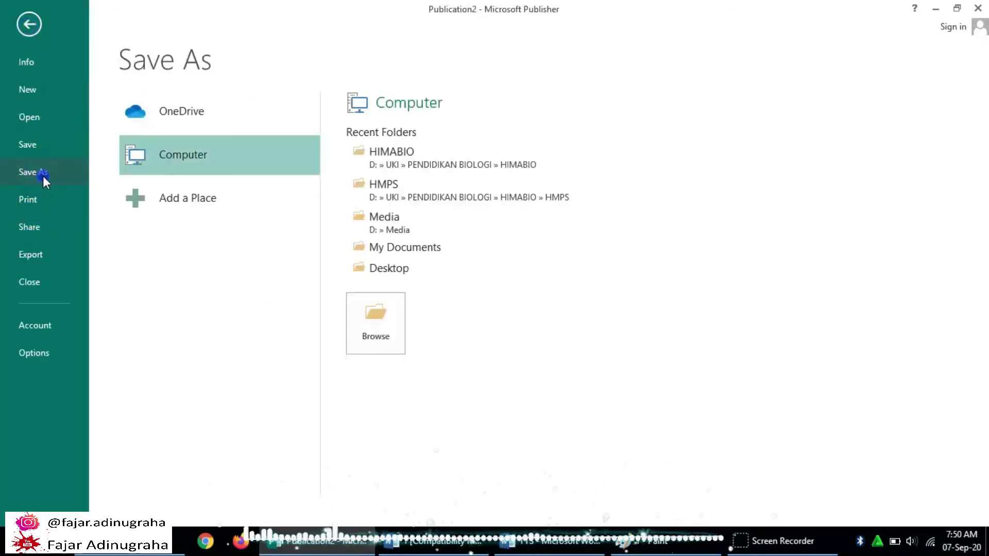
click(189, 170)
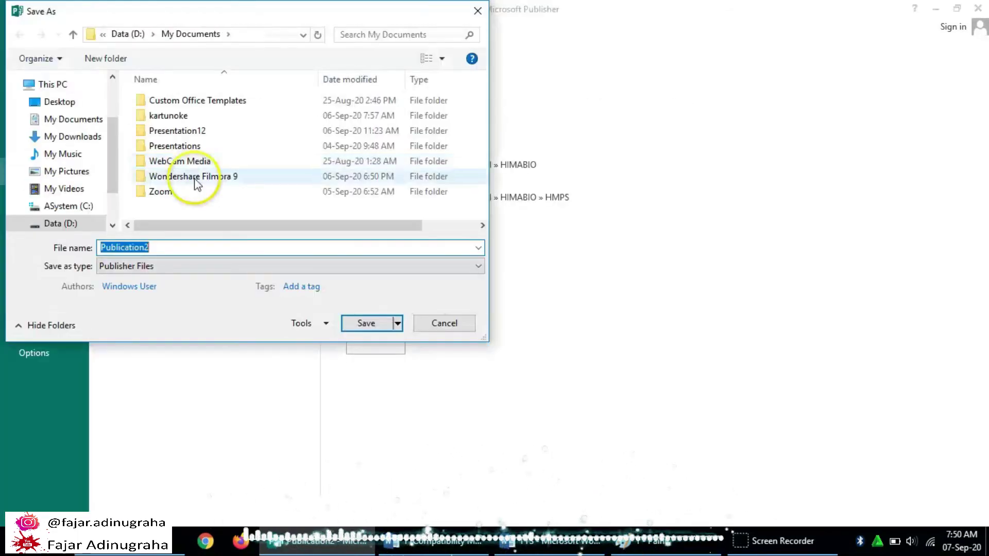
click(157, 267)
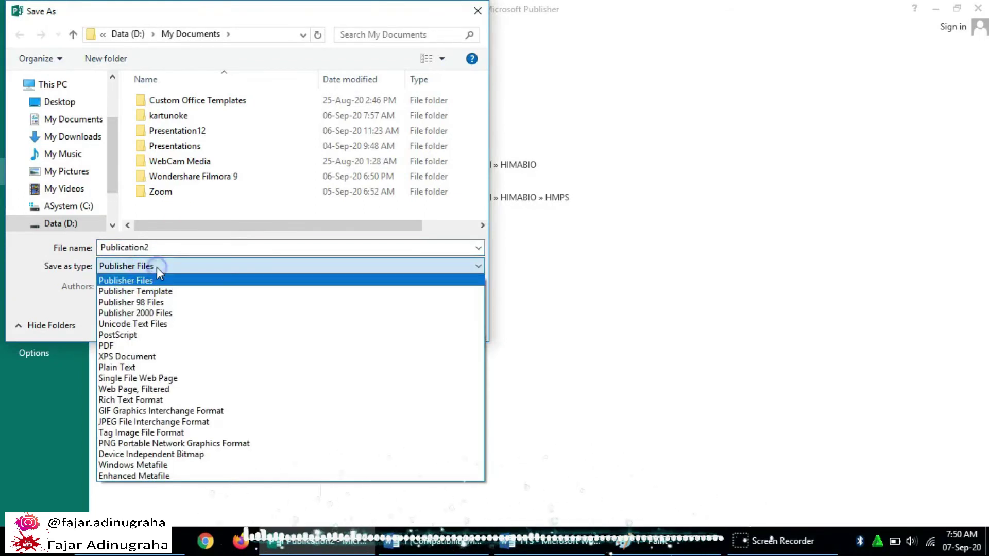
click(119, 419)
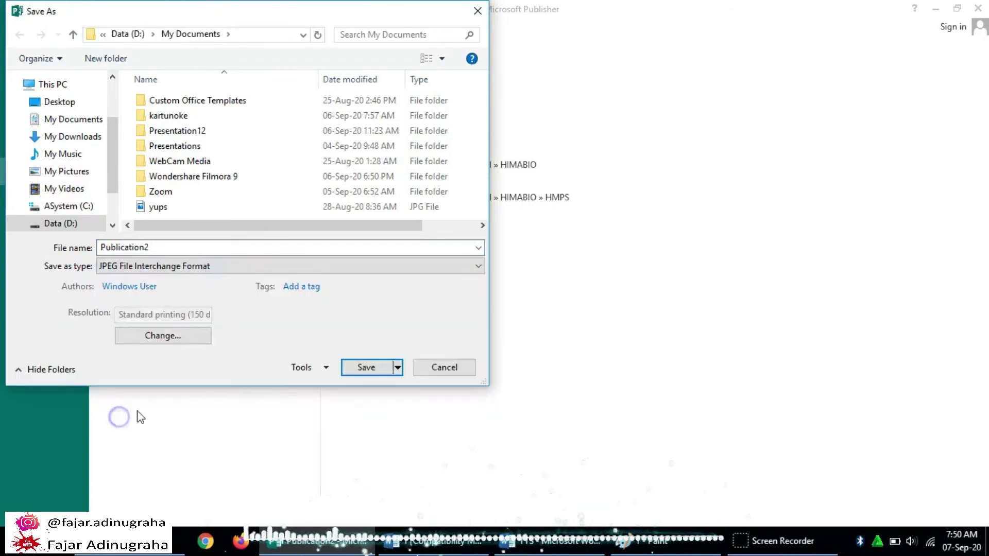
click(61, 223)
click(161, 146)
double_click(161, 146)
click(420, 135)
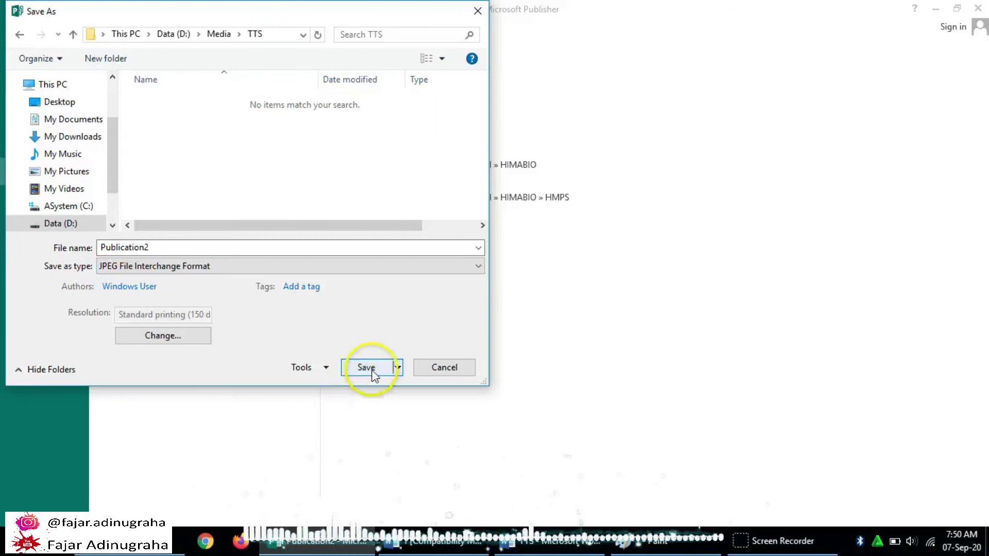
click(366, 369)
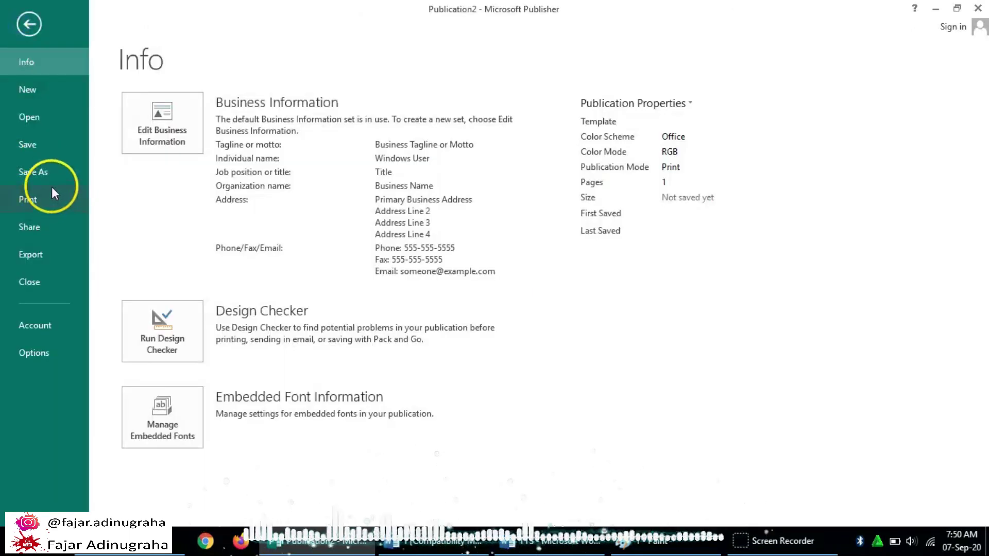
Save the publication as a PDF named Publication2 in the same Media\TTS folder on drive D
click(54, 174)
double_click(162, 160)
click(175, 266)
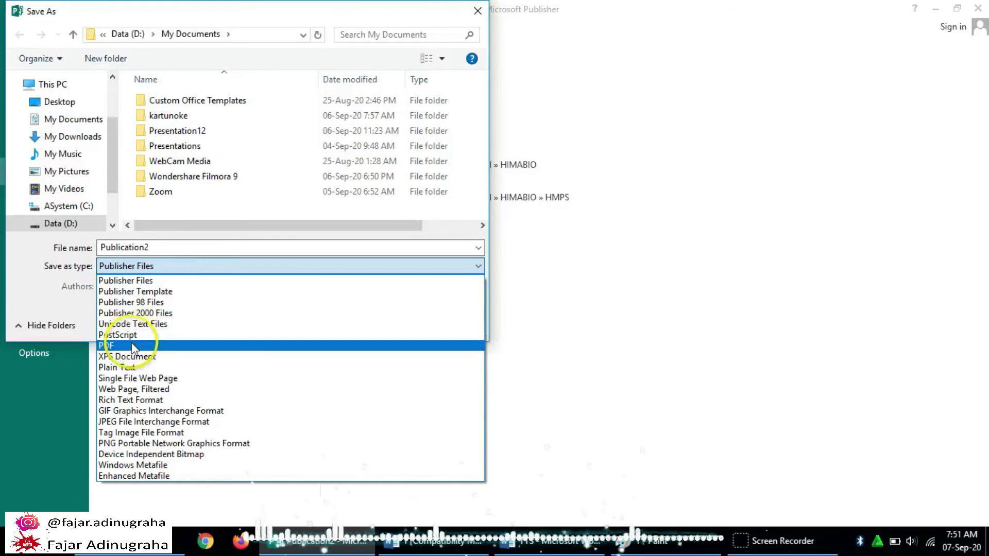
click(133, 346)
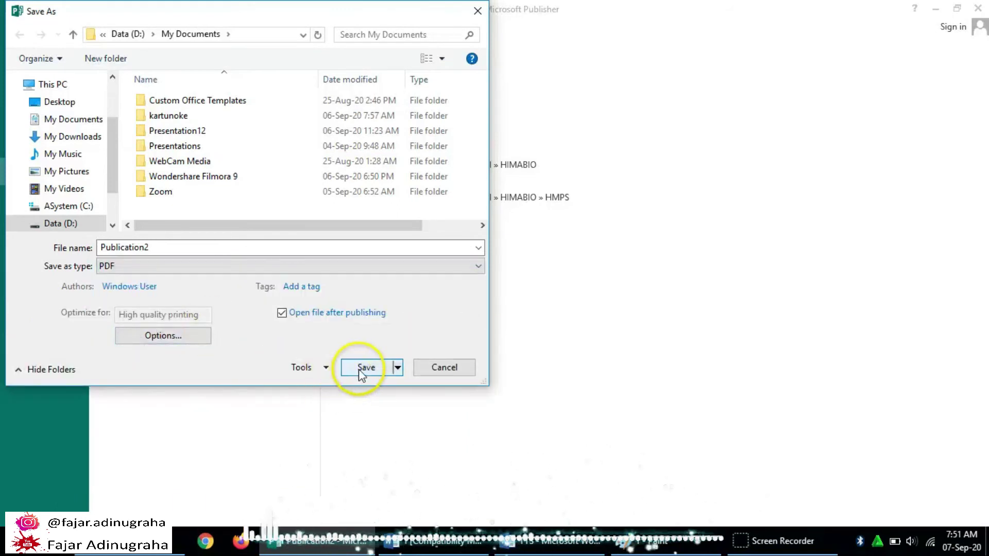
click(51, 223)
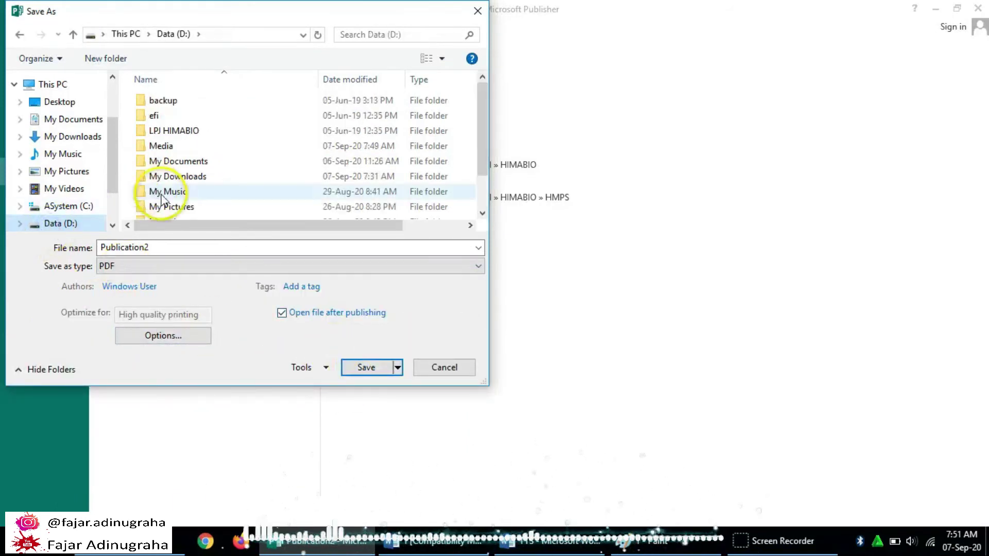
double_click(162, 146)
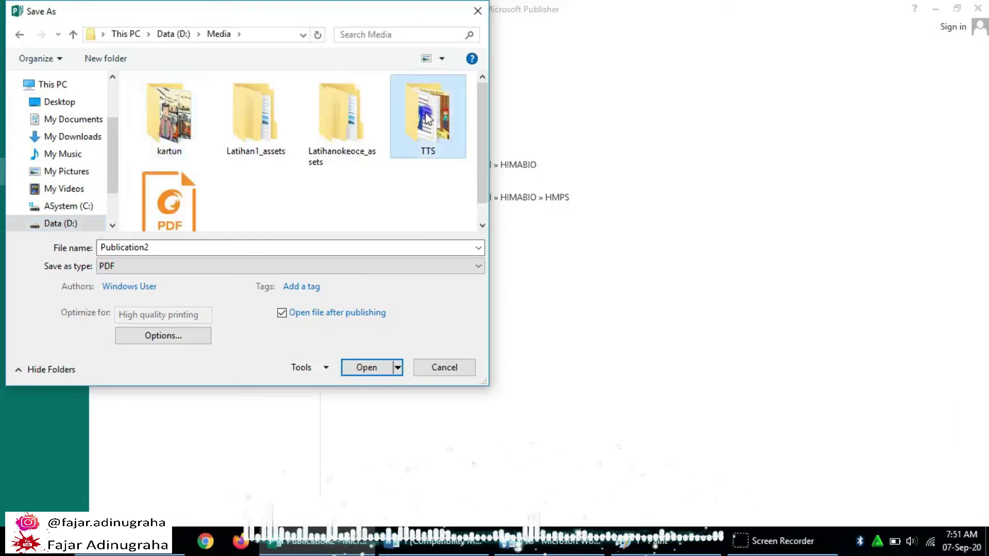
double_click(426, 113)
click(364, 366)
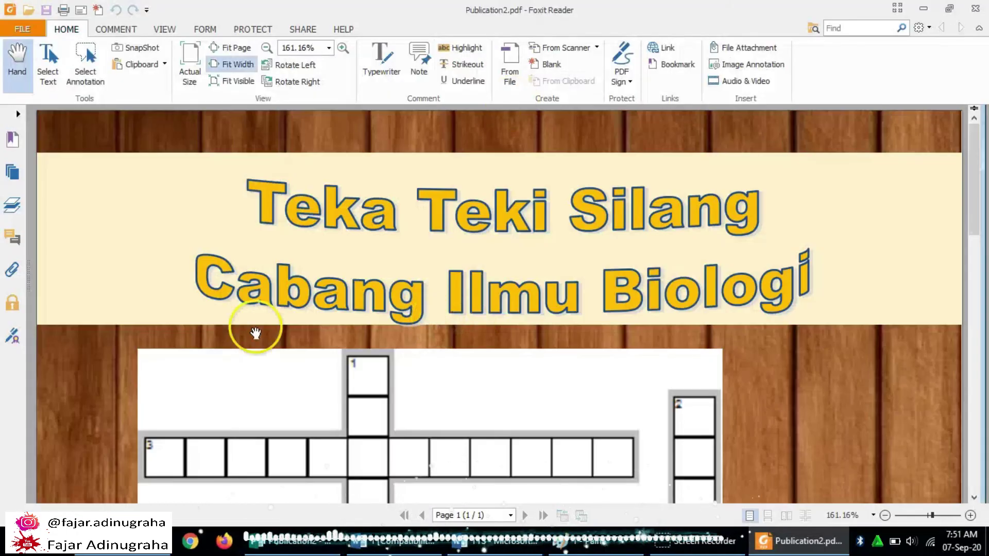
Examine the exported PDF's title, crossword grid and clue notes for sharpness and layout, and close the PDF
scroll(508, 293, up, 10)
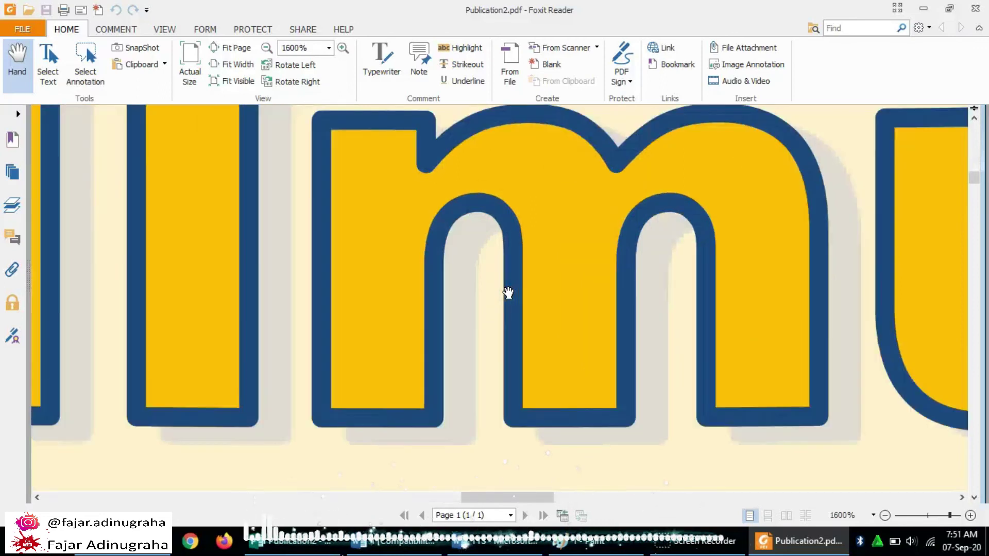
scroll(508, 292, down, 10)
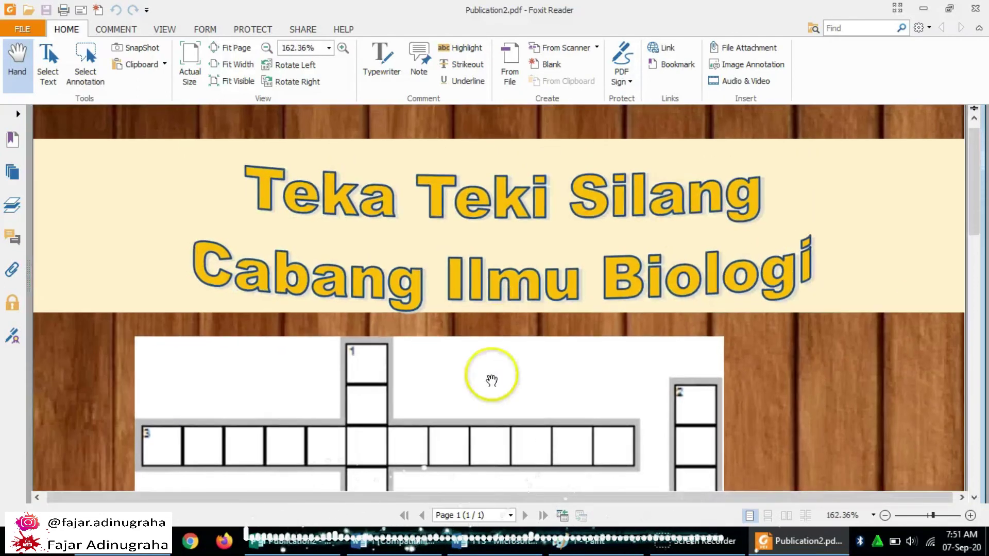
scroll(497, 309, down, 4)
scroll(489, 292, down, 8)
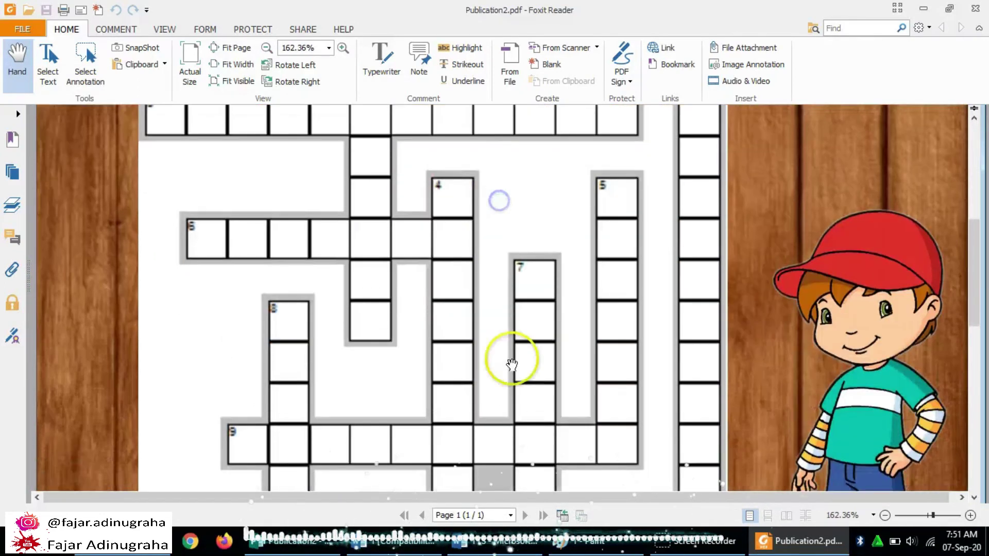
scroll(574, 453, down, 1)
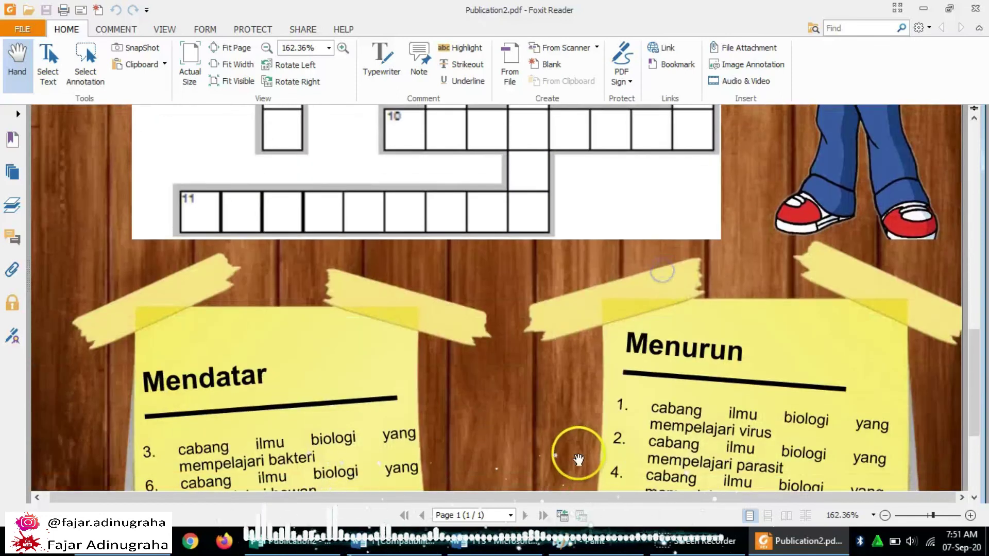
scroll(574, 453, up, 4)
drag(896, 405, 428, 378)
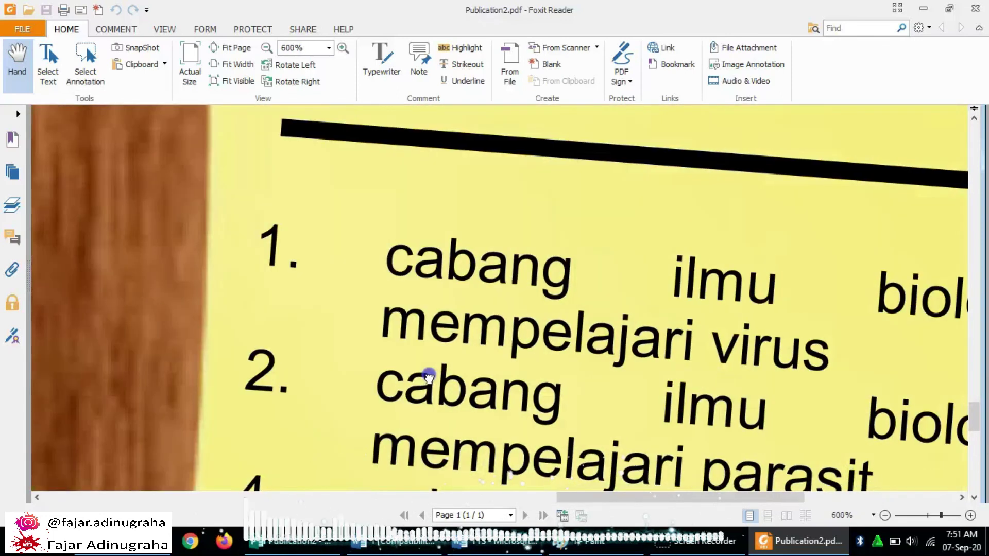
scroll(429, 377, down, 4)
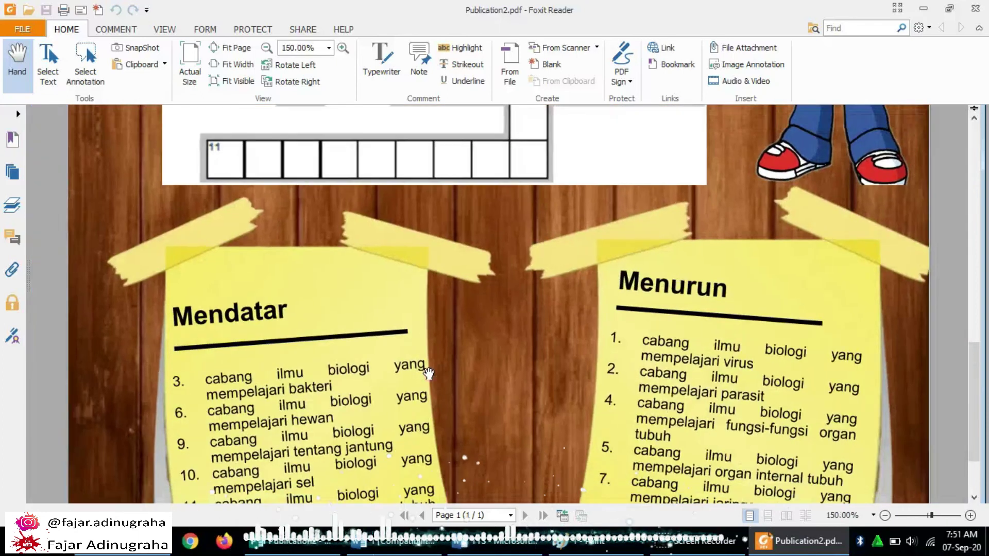
scroll(524, 325, up, 8)
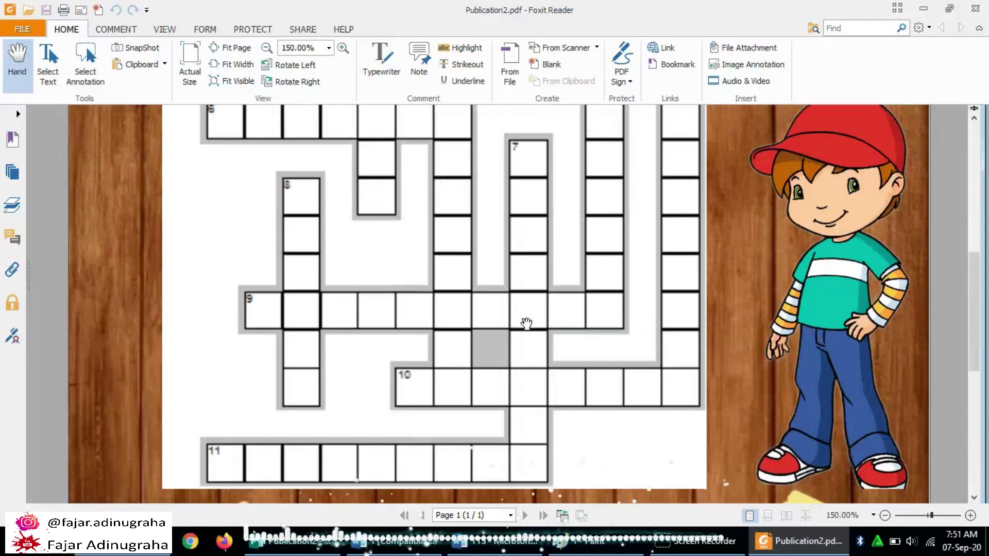
scroll(526, 324, up, 5)
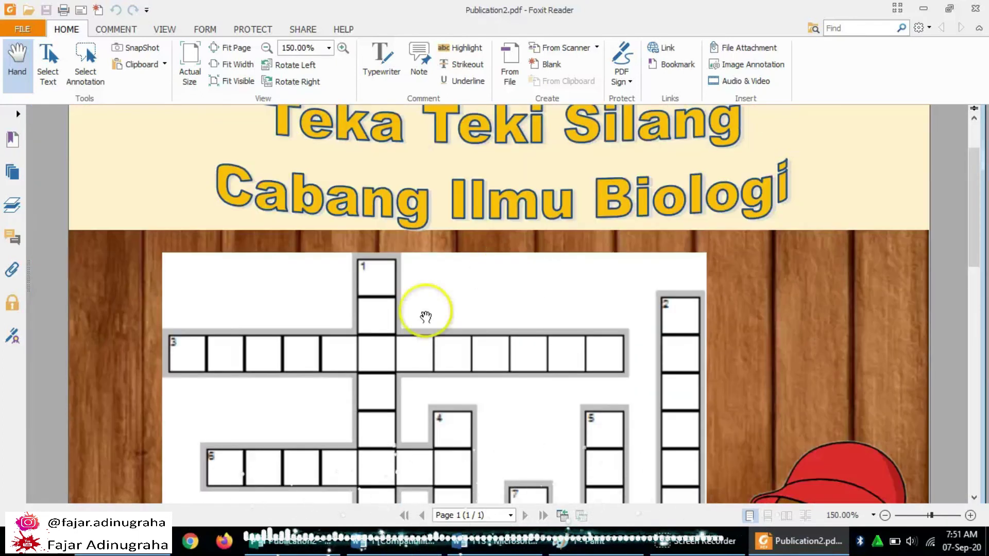
scroll(429, 225, up, 1)
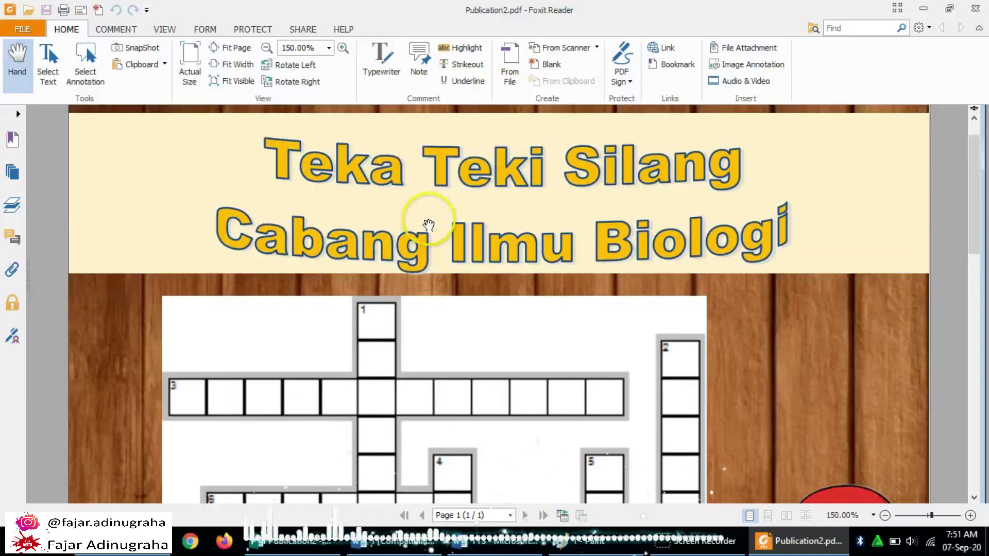
click(978, 8)
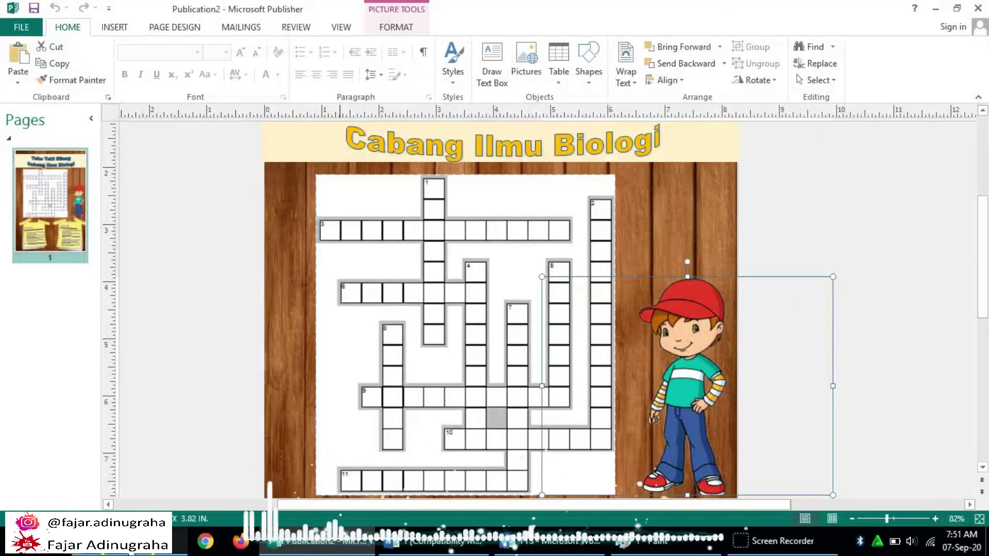
Switch to File Explorer, browse to the TTS folder under Media on drive D, and open the Publication2 JPG
click(170, 541)
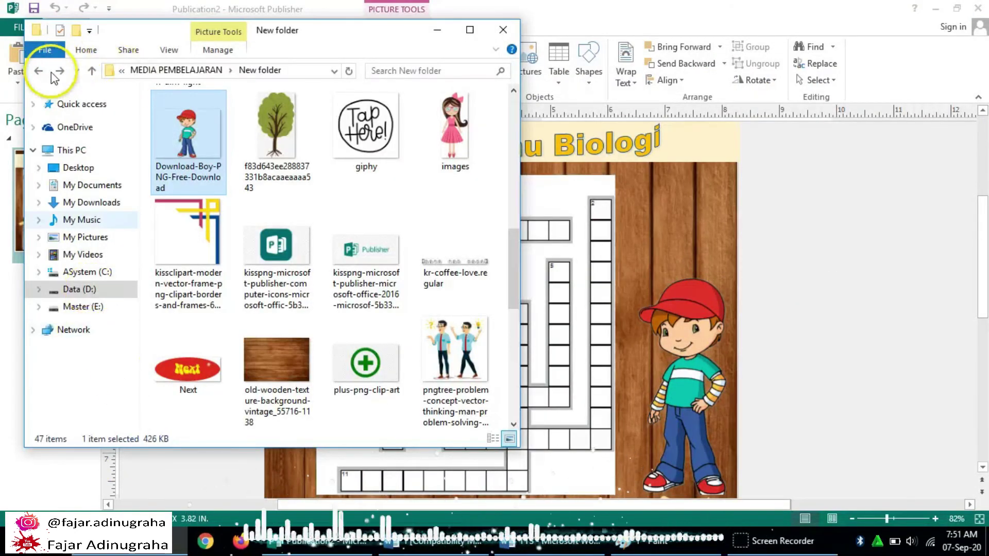
click(176, 69)
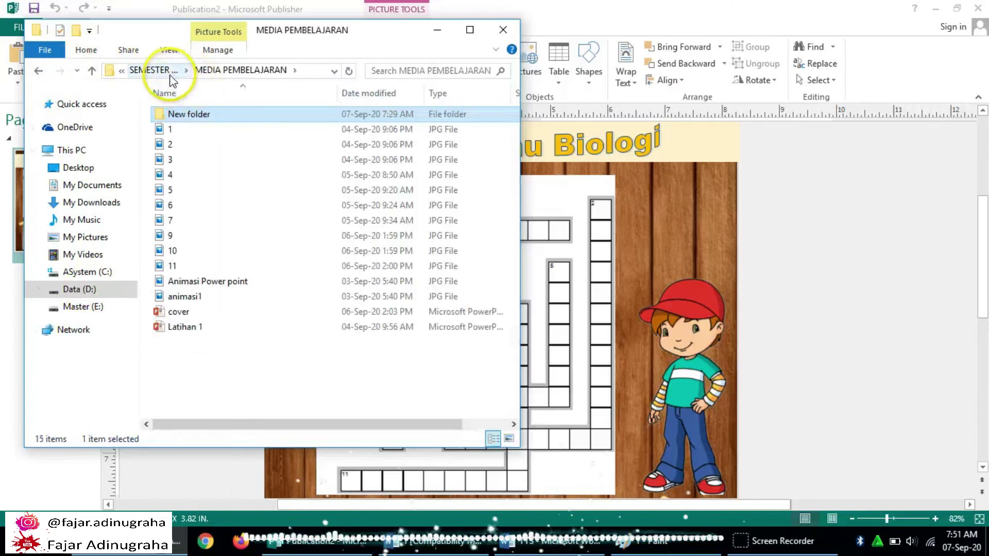
click(171, 76)
click(201, 160)
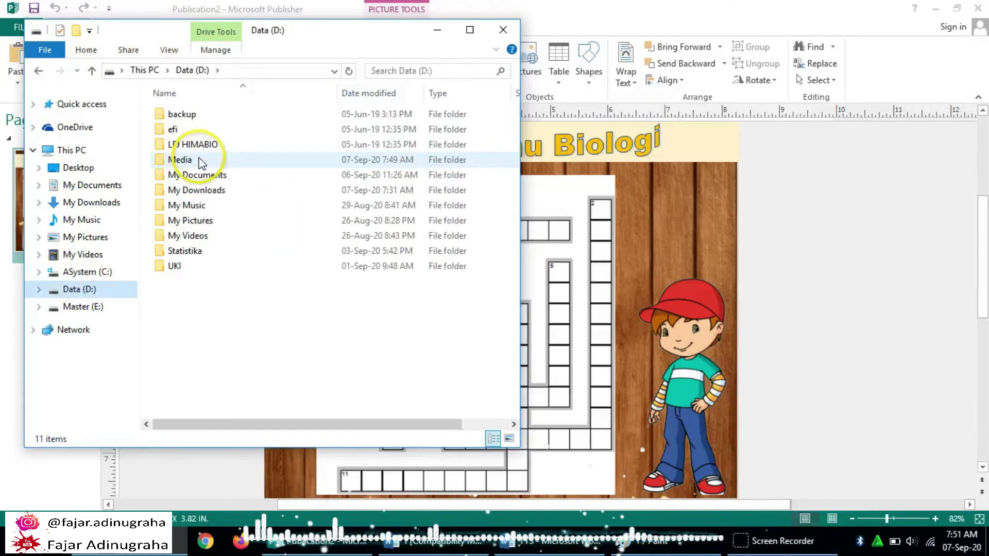
double_click(202, 163)
double_click(454, 129)
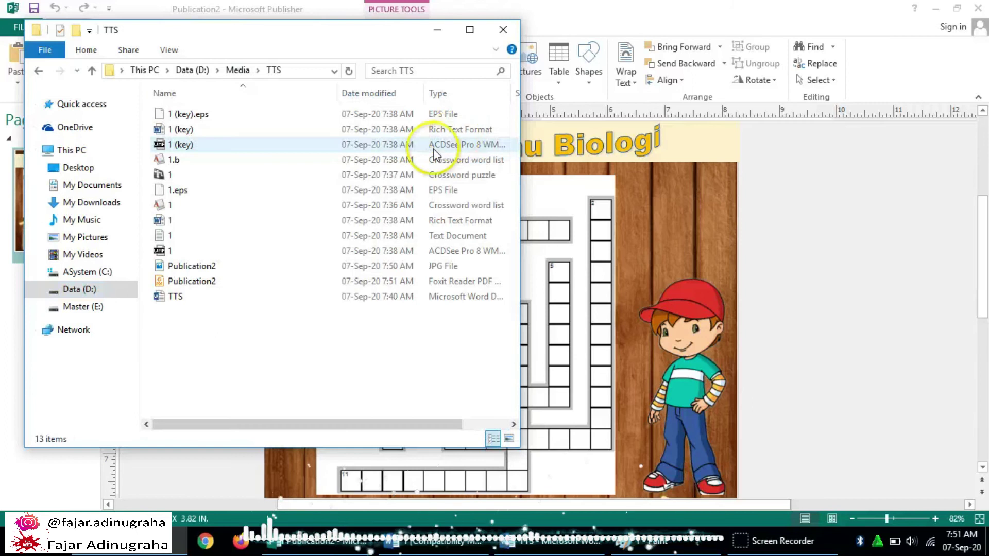
double_click(203, 265)
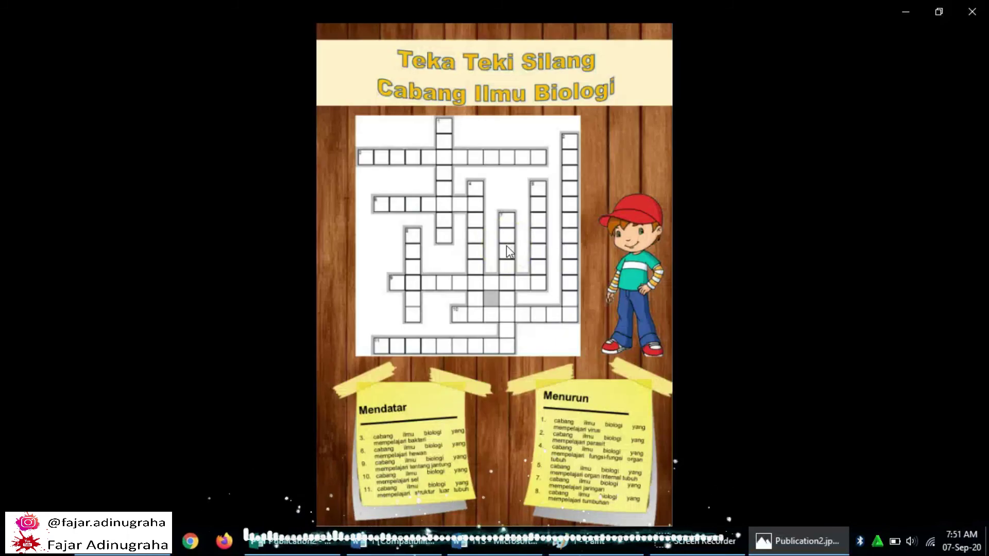
Examine the exported JPG's crossword grid and the Mendatar and Menurun clue notes up close for image quality
click(520, 317)
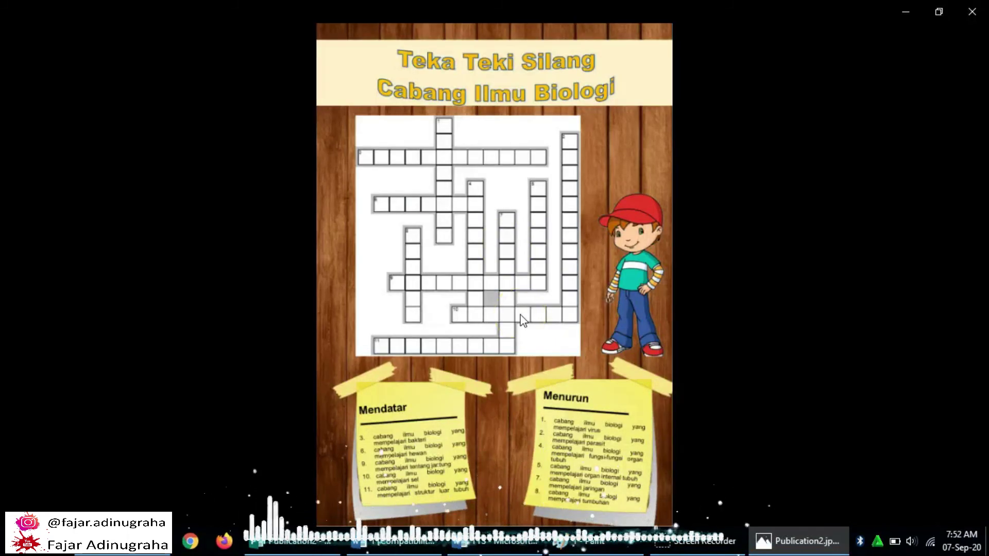
click(572, 360)
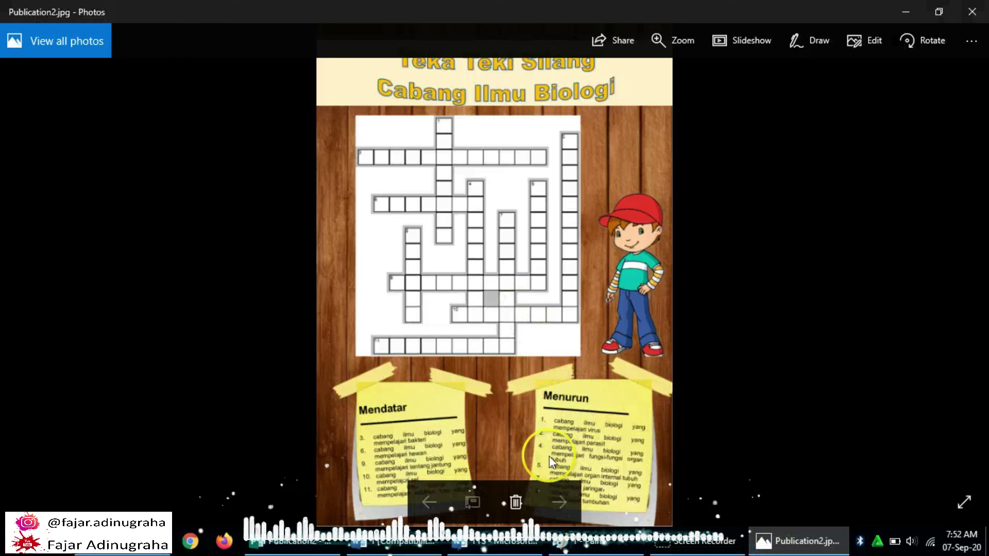
scroll(575, 280, up, 3)
scroll(575, 282, up, 1)
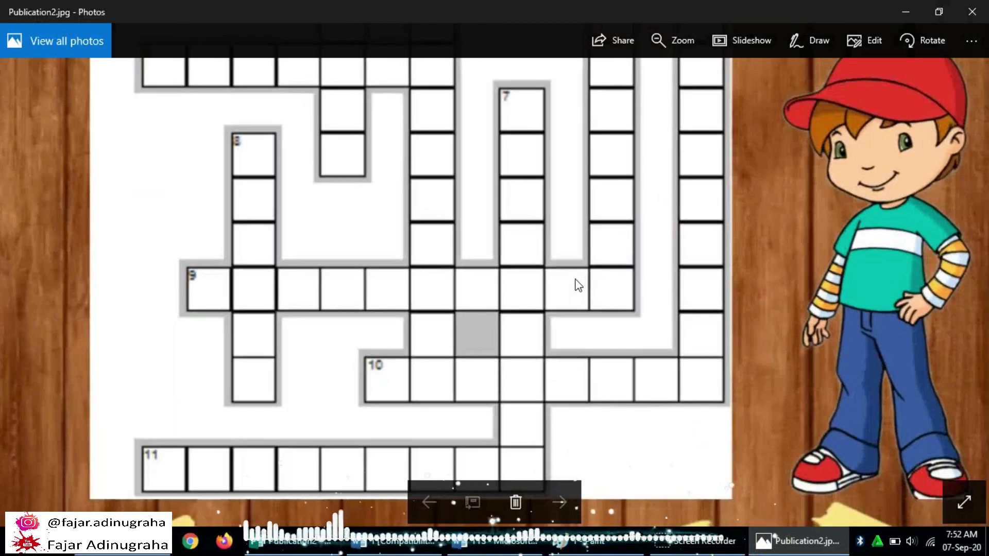
drag(797, 290, 824, 151)
scroll(752, 419, up, 3)
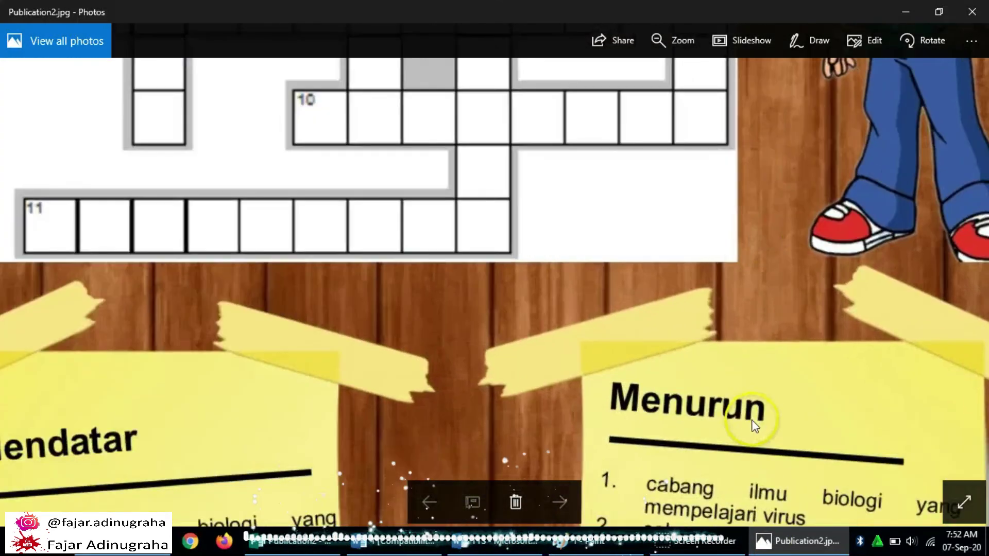
drag(742, 425, 713, 265)
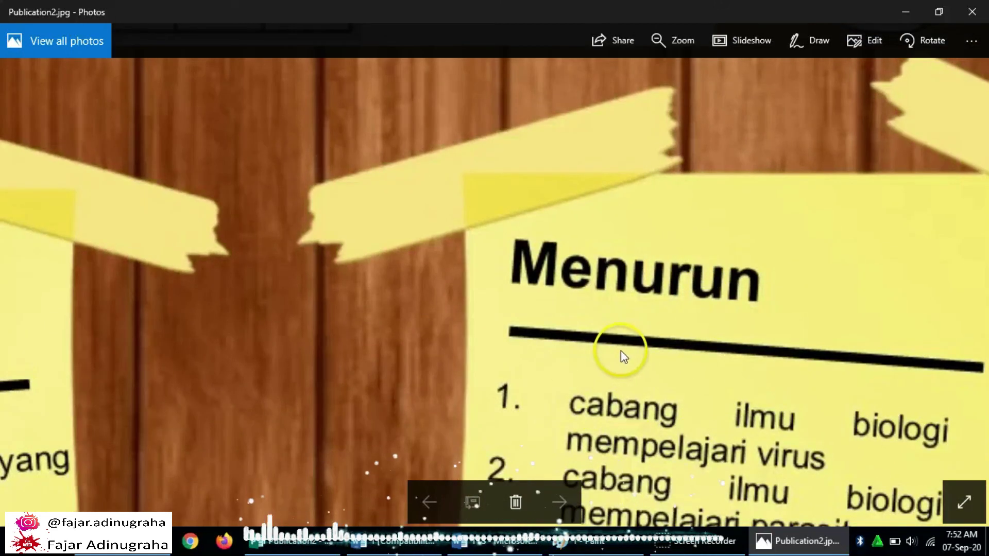
scroll(621, 351, down, 3)
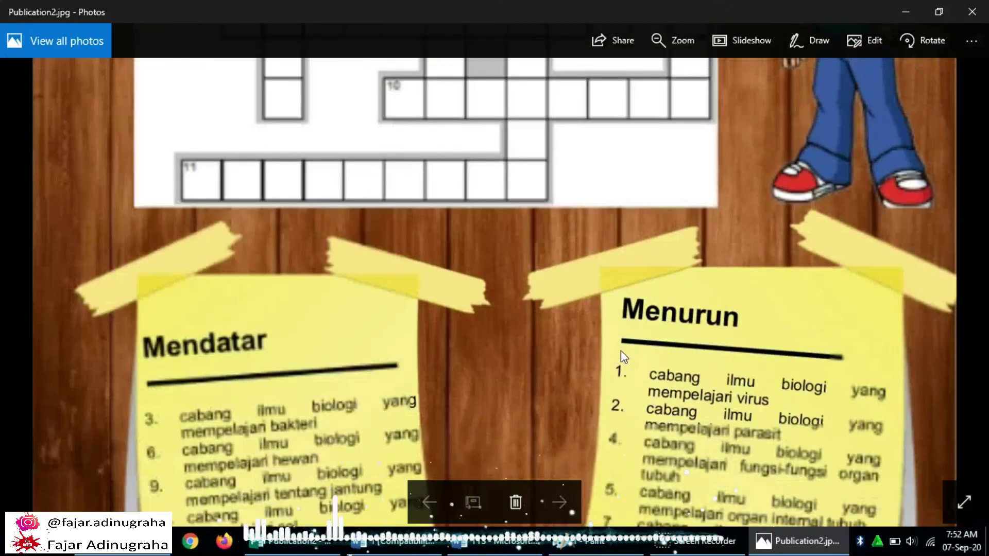
scroll(621, 352, down, 2)
scroll(620, 353, up, 4)
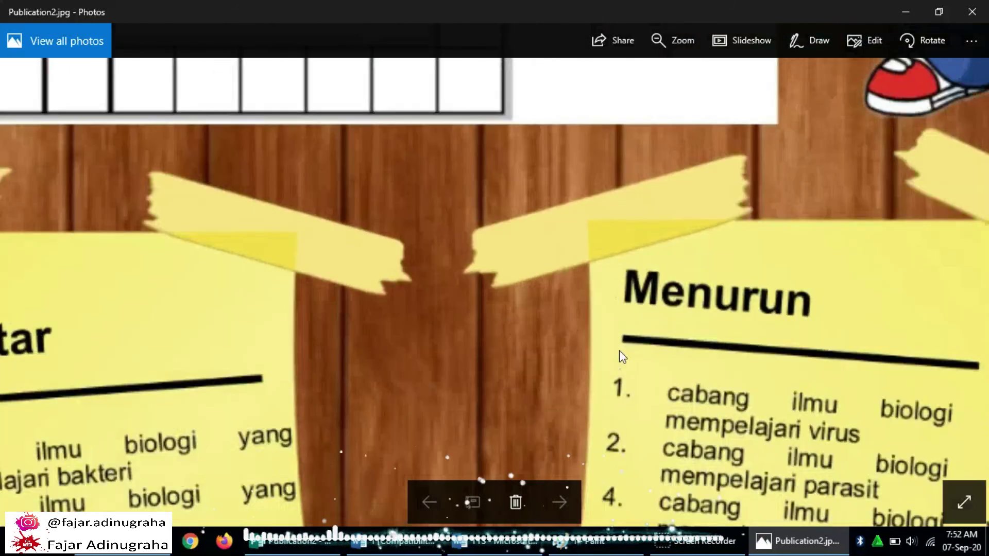
scroll(620, 353, up, 3)
click(682, 296)
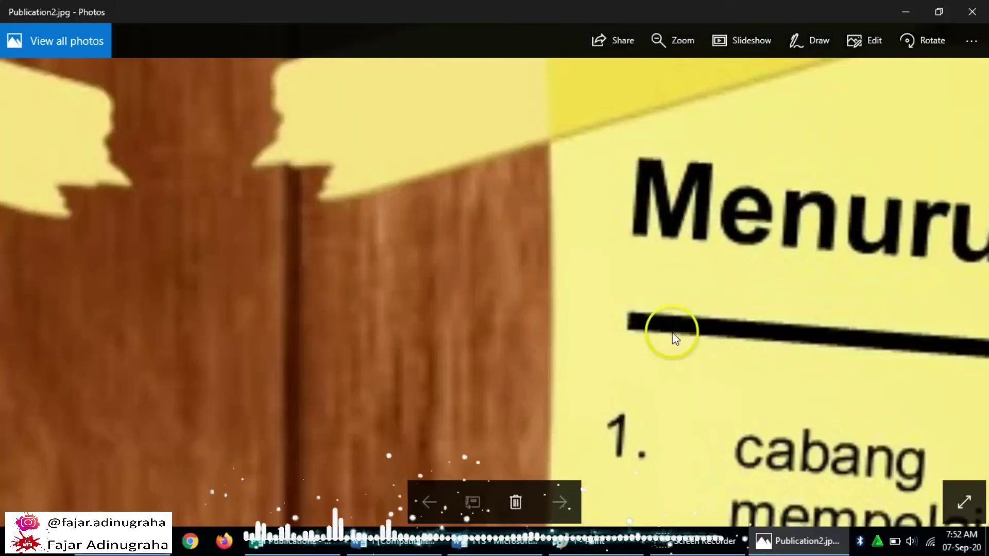
scroll(675, 338, down, 3)
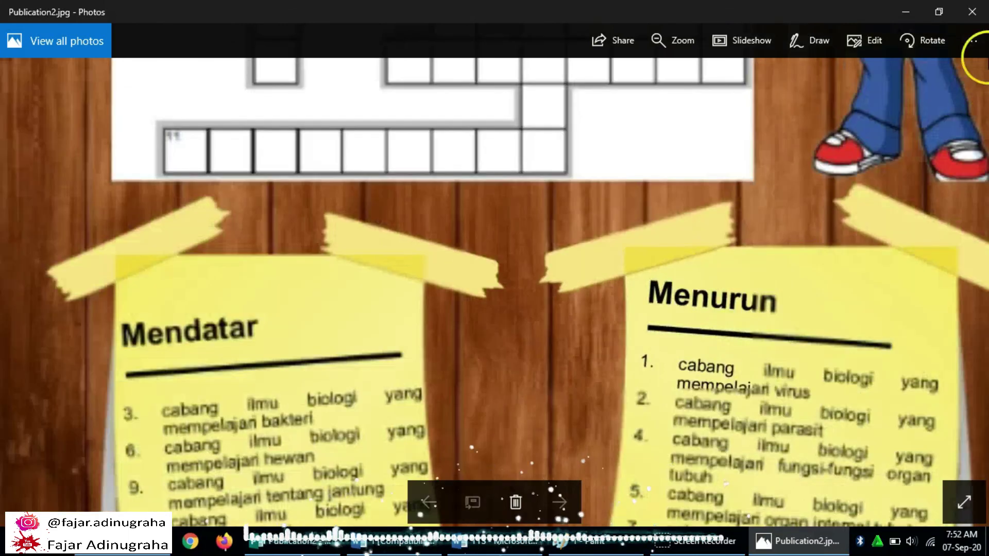
Close the JPG preview and the TTS folder window to return to the publication in Publisher
click(973, 15)
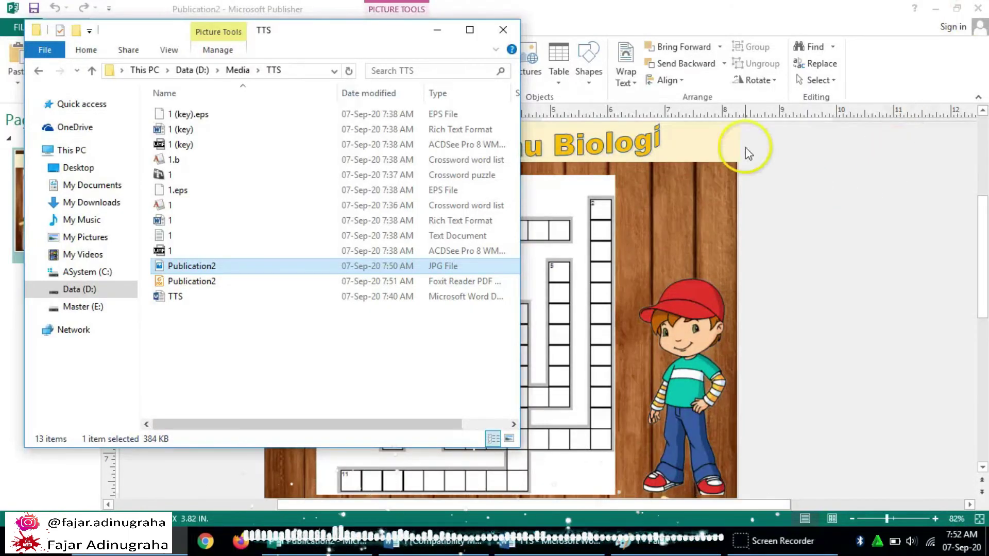
click(502, 29)
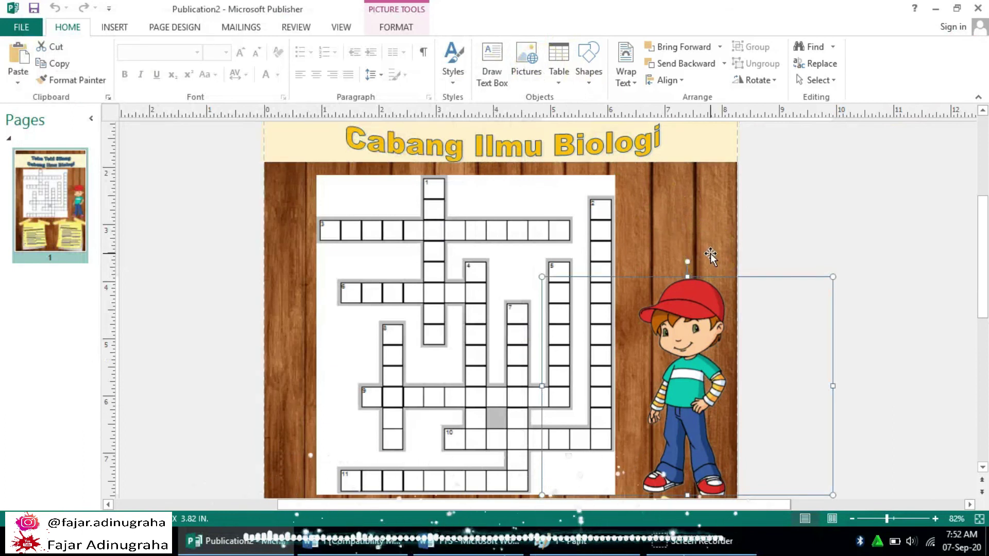
click(711, 277)
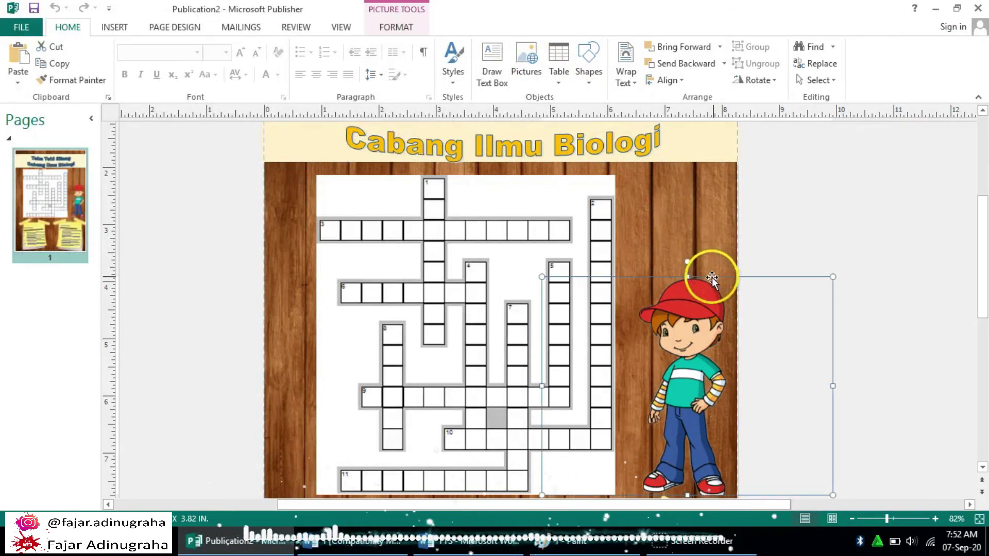